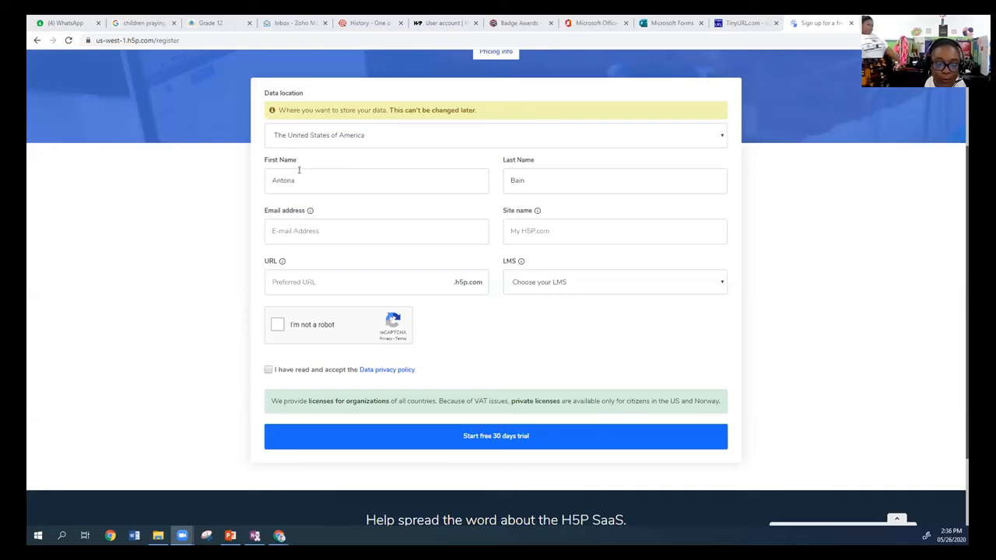
Set the first name to Student and enter the account holder's email address in the registration form.
double_click(302, 183)
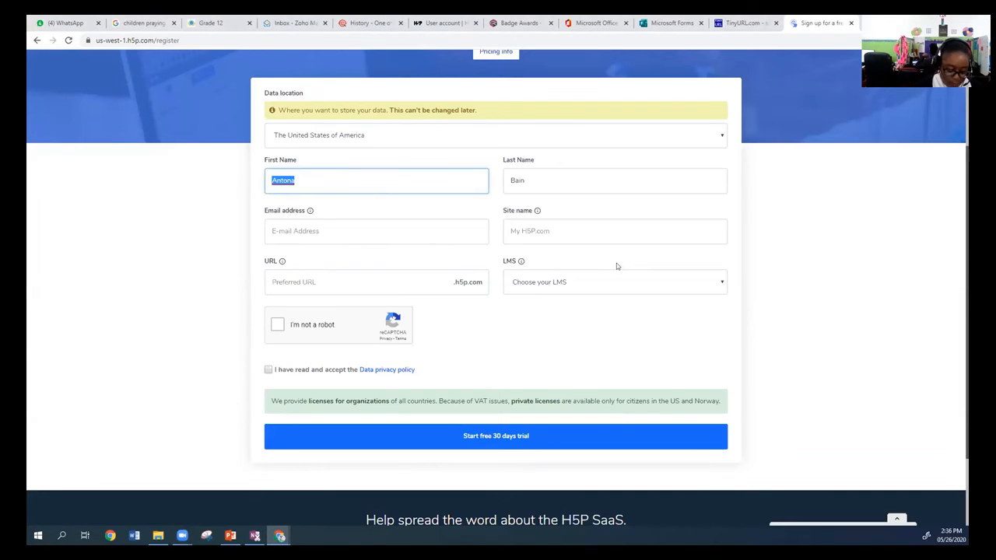
type("Student")
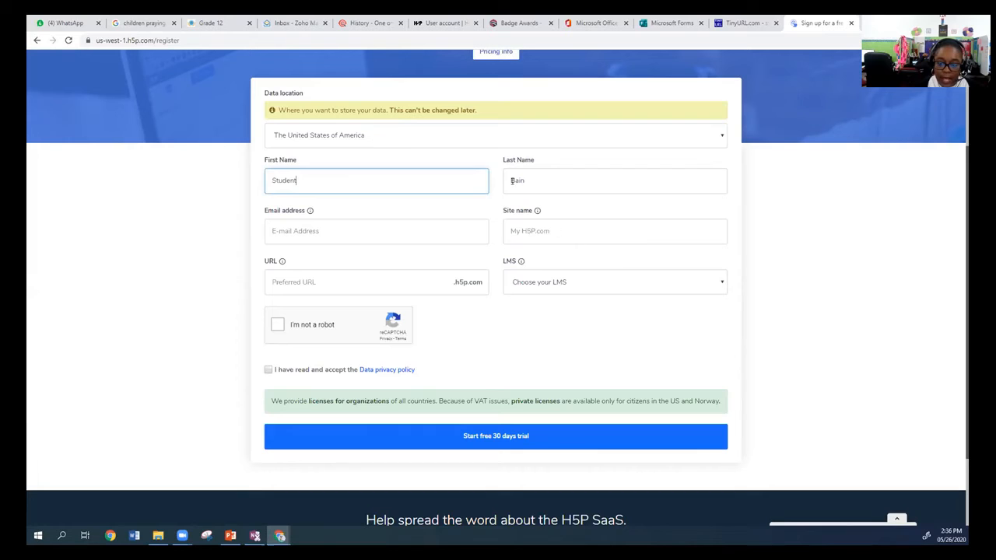
left_click(337, 238)
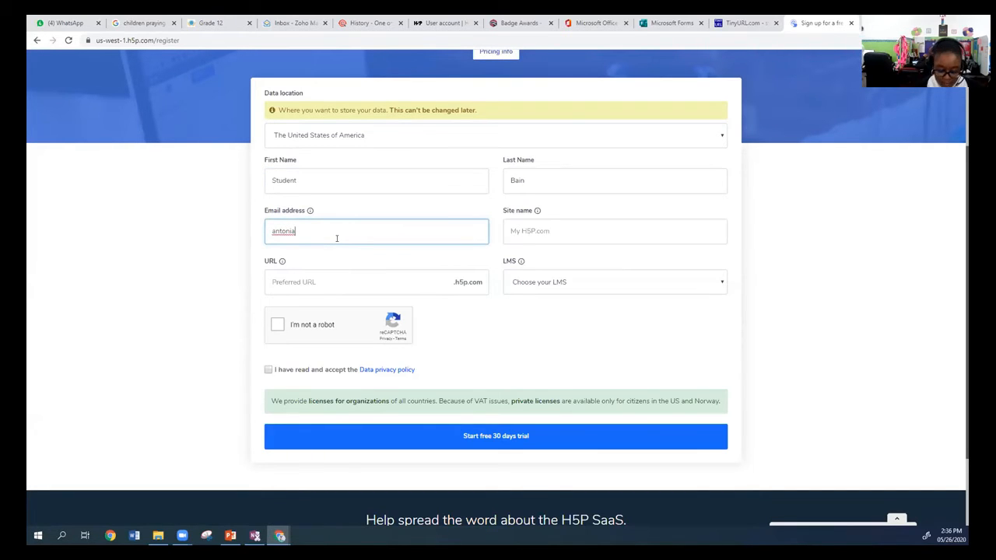
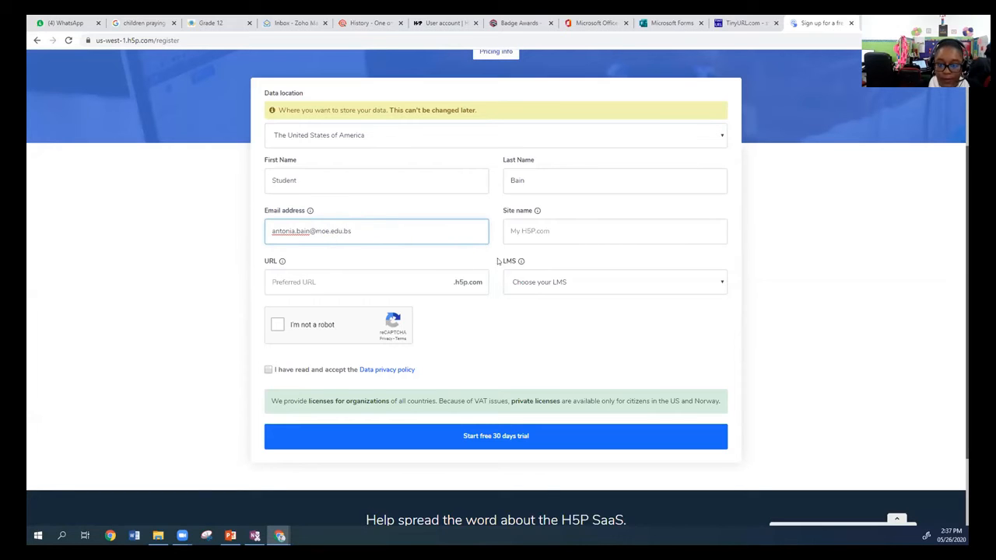
Enter Demo H5P as the site name in the registration form.
left_click(553, 231)
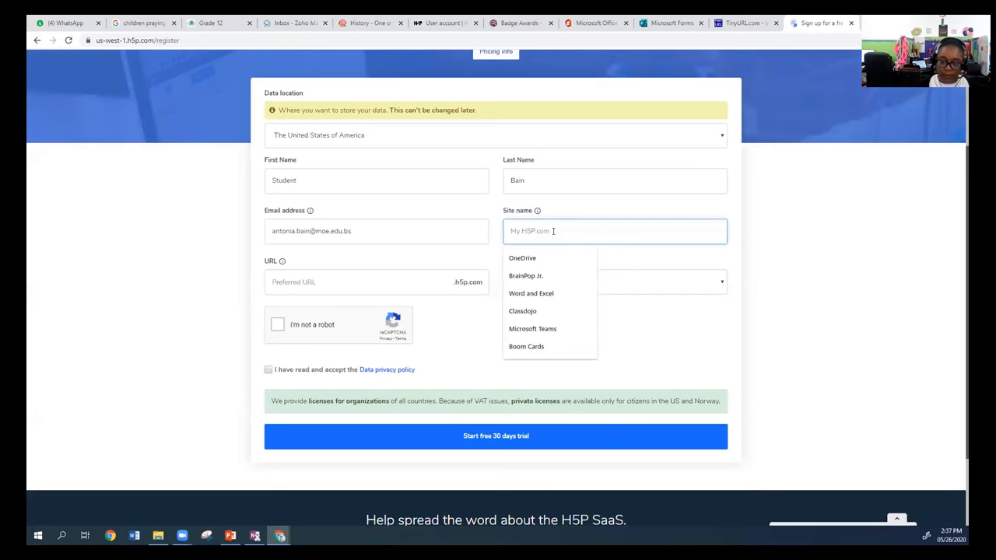
type("Antoni")
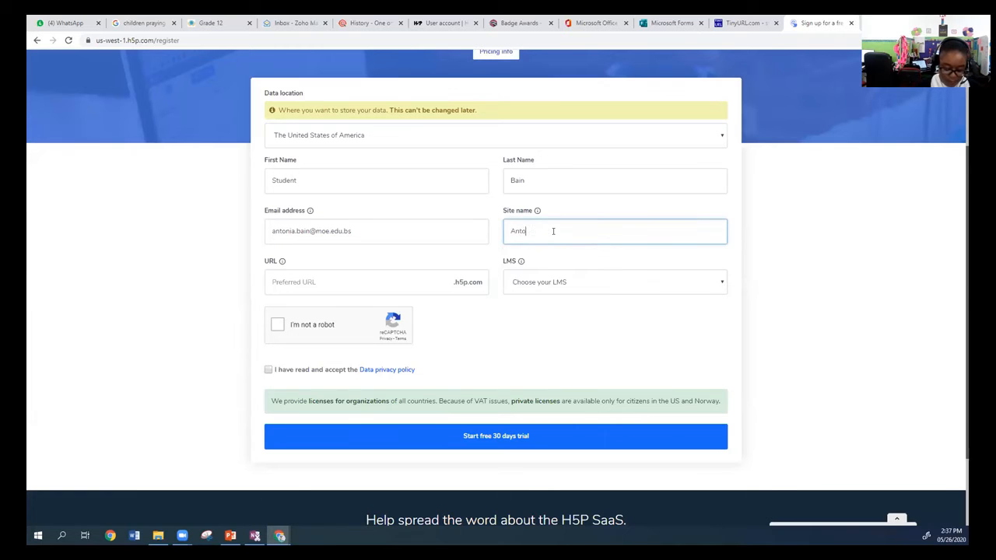
key("BackSpace")
key("BackSpace")
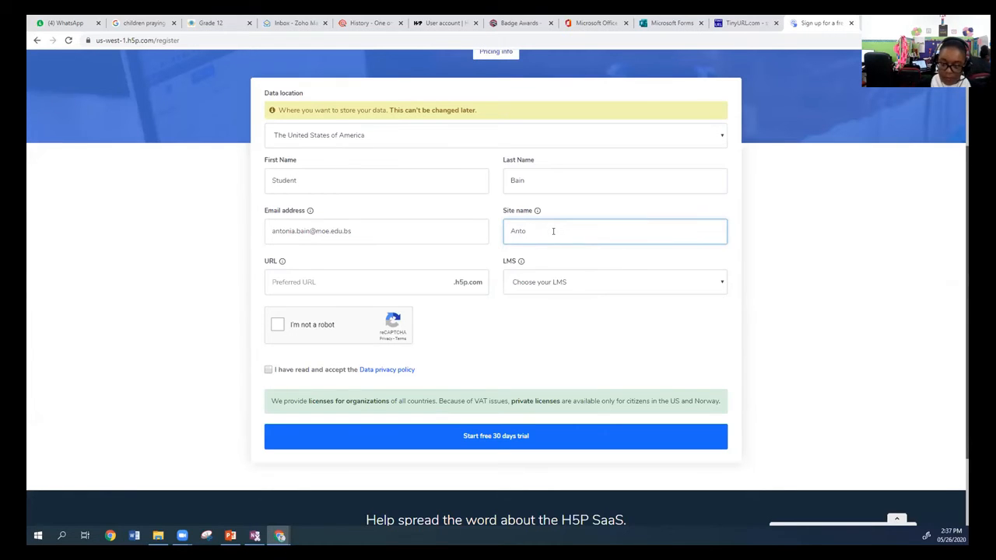
key("BackSpace")
type("Demo ")
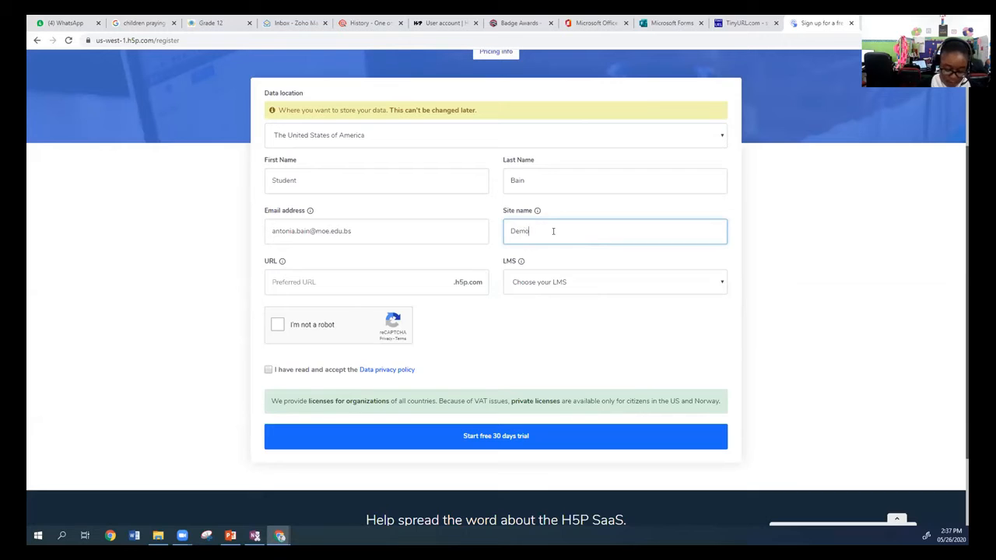
type("H5p")
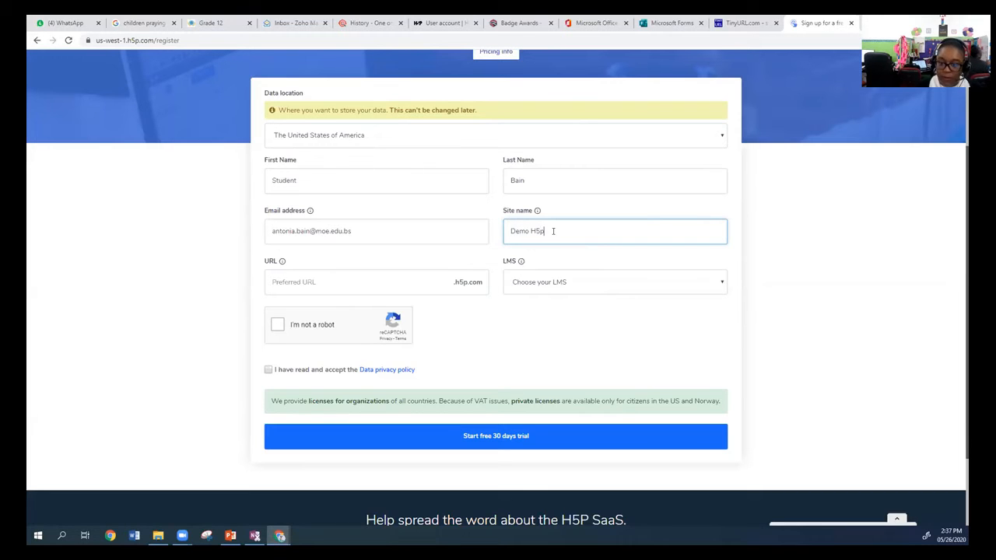
key("BackSpace")
type("P")
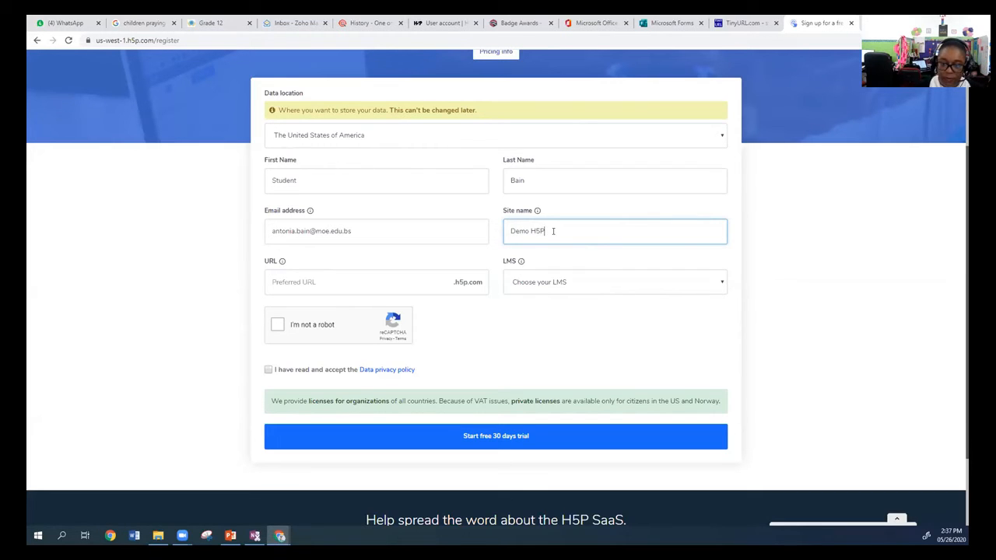
Set the preferred site URL to demoh5p and choose Other as the LMS.
left_click(328, 281)
type("demoh5p")
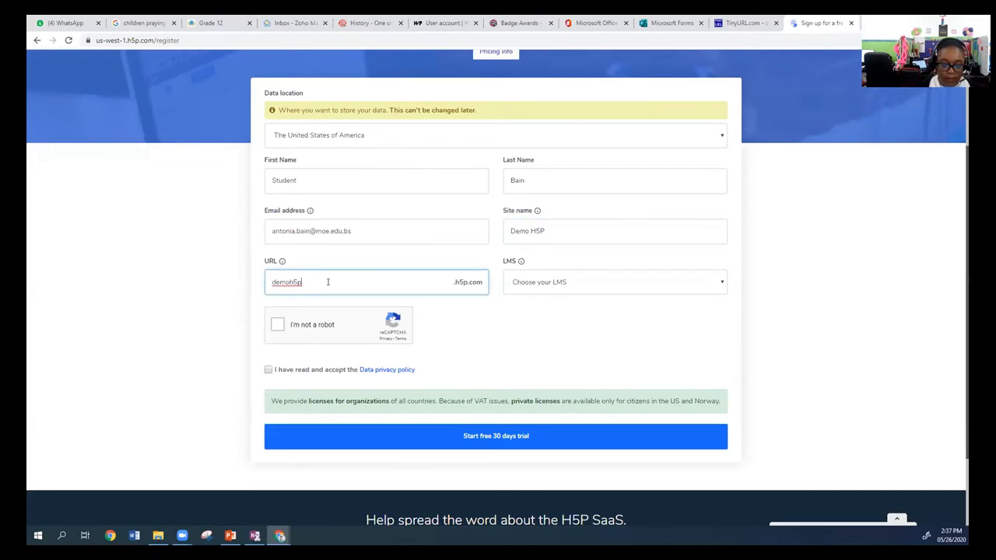
left_click(551, 284)
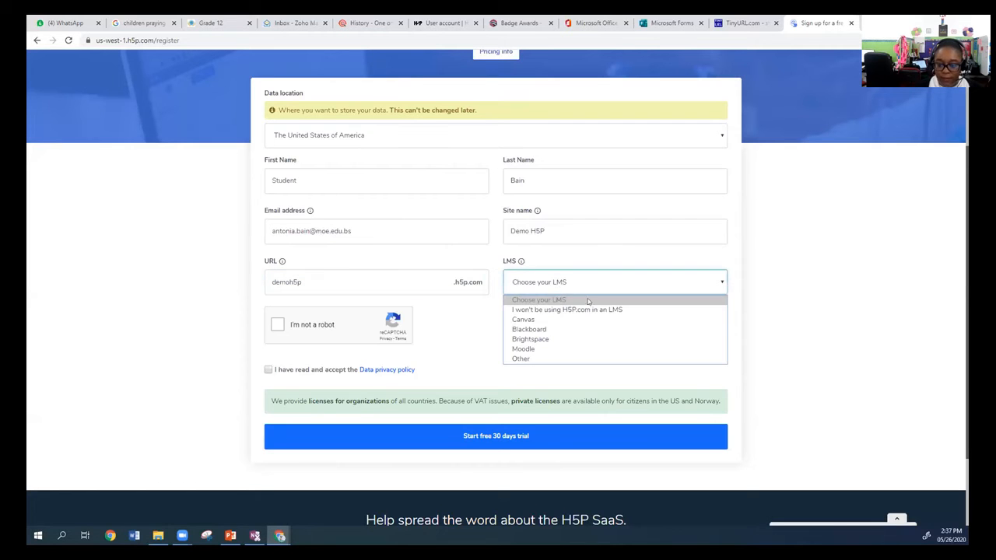
left_click(529, 359)
Complete the robot check and privacy consent, select The United States of America for data storage, and start the free 30-day trial.
left_click(279, 325)
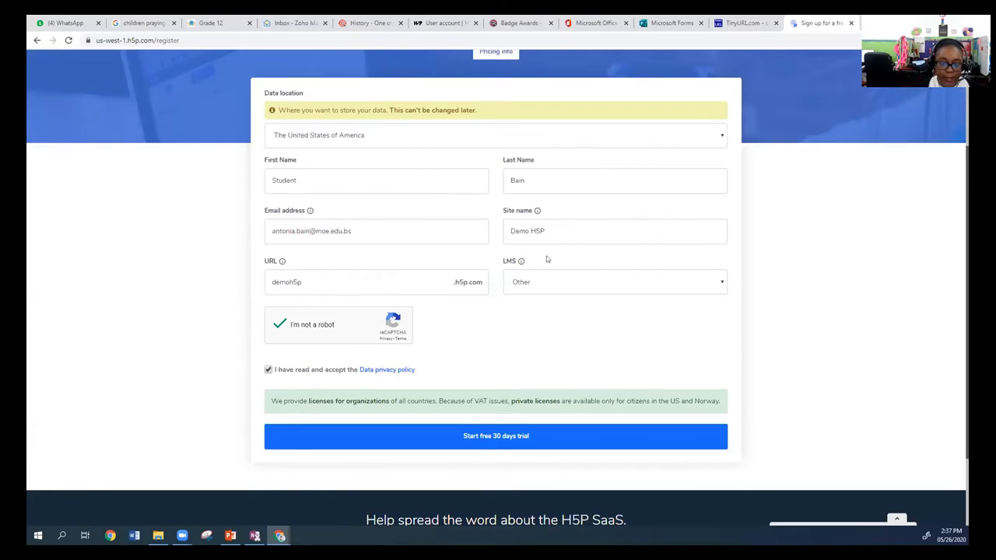
left_click(674, 139)
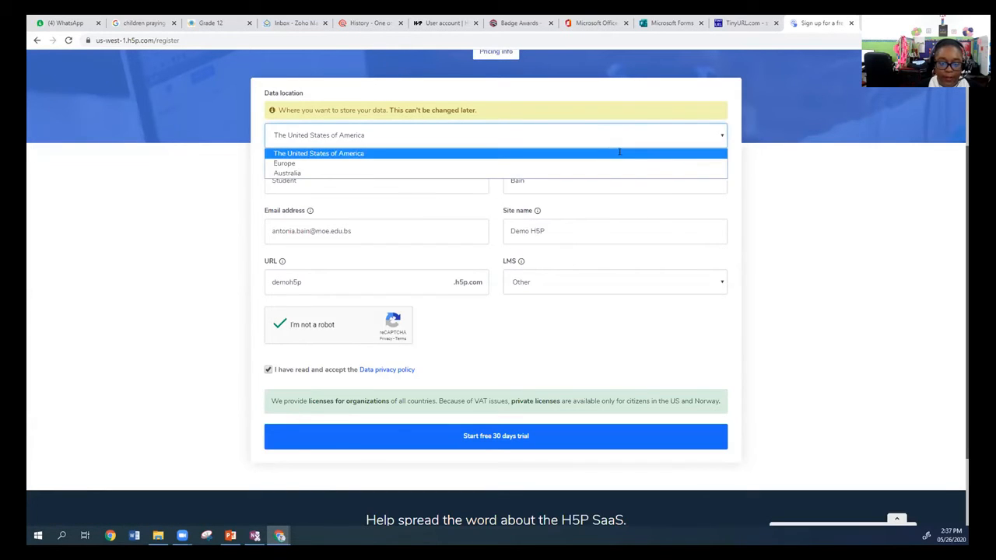
left_click(645, 153)
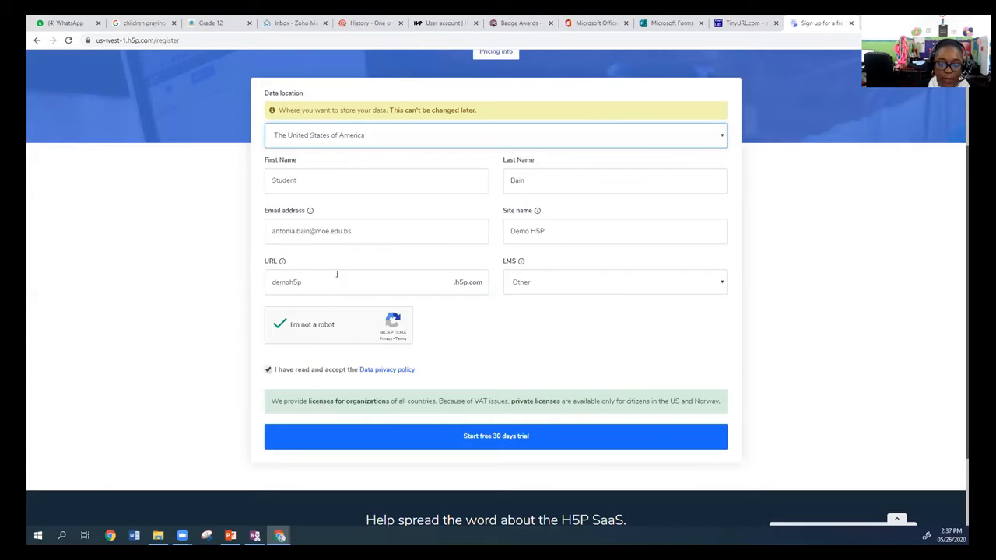
left_click(474, 433)
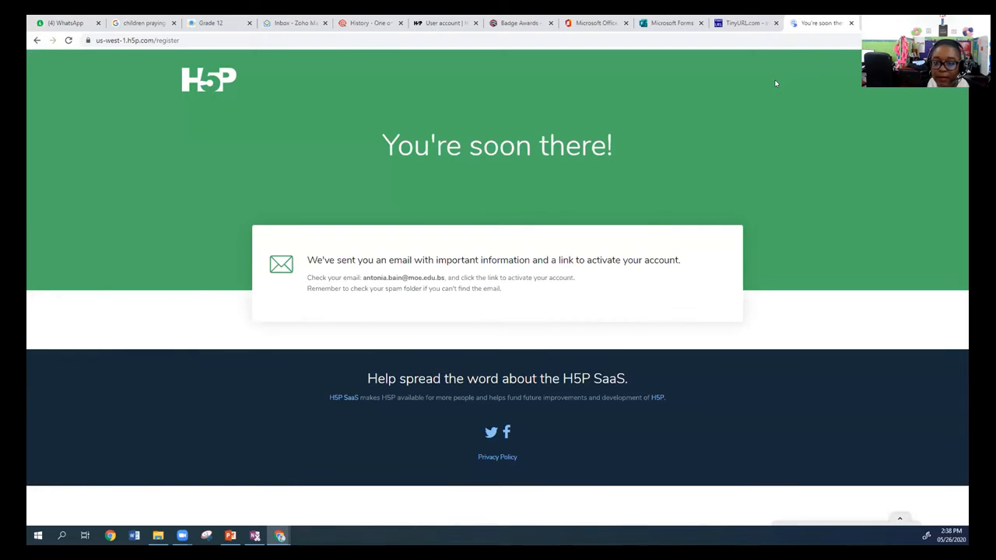
Switch to Outlook and activate the account from the new H5P.com account email in the Focused inbox.
left_click(595, 23)
left_click(289, 137)
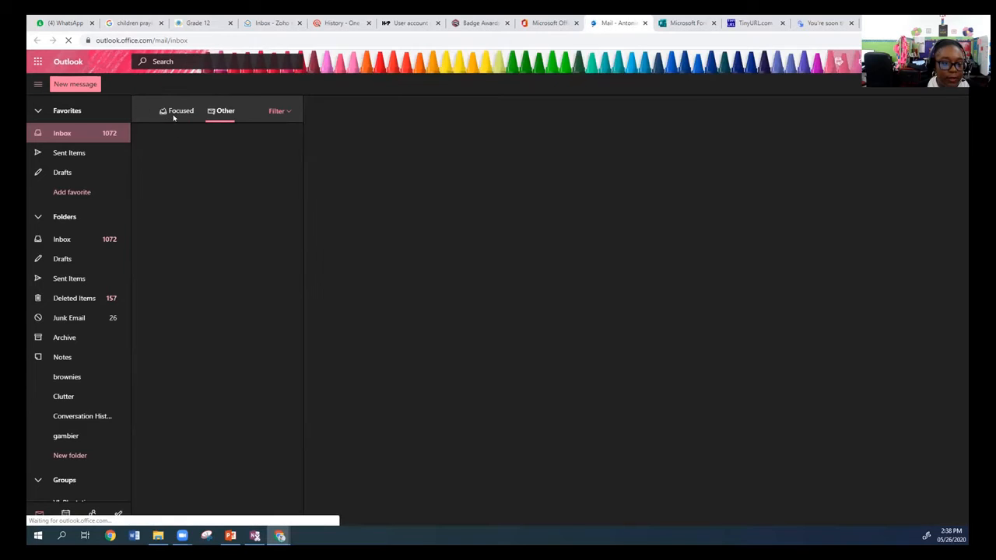
left_click(175, 113)
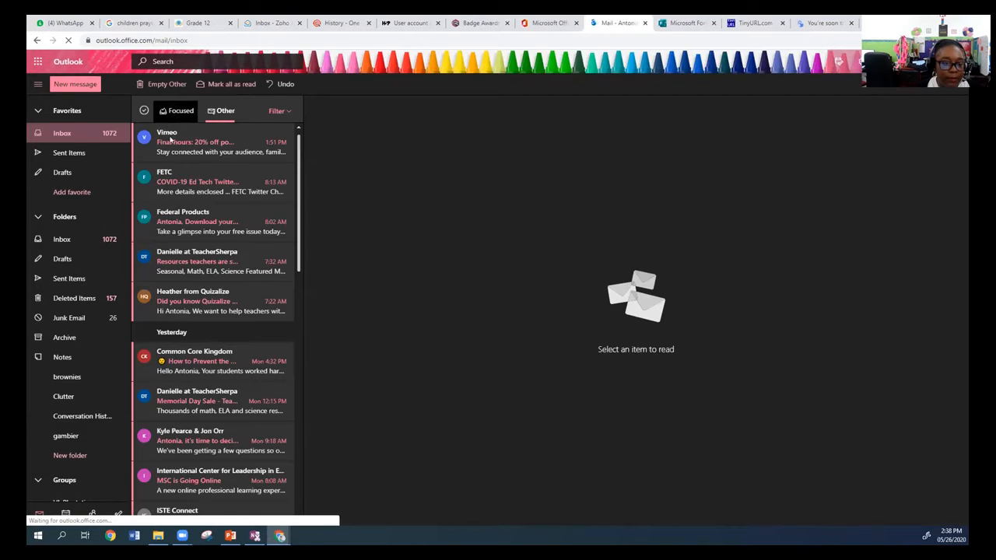
left_click(176, 147)
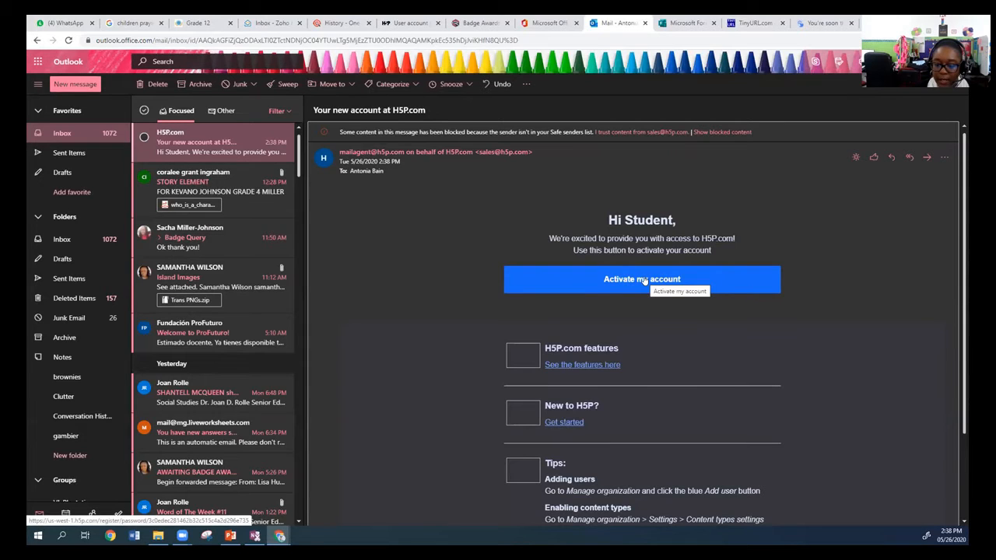
left_click(644, 279)
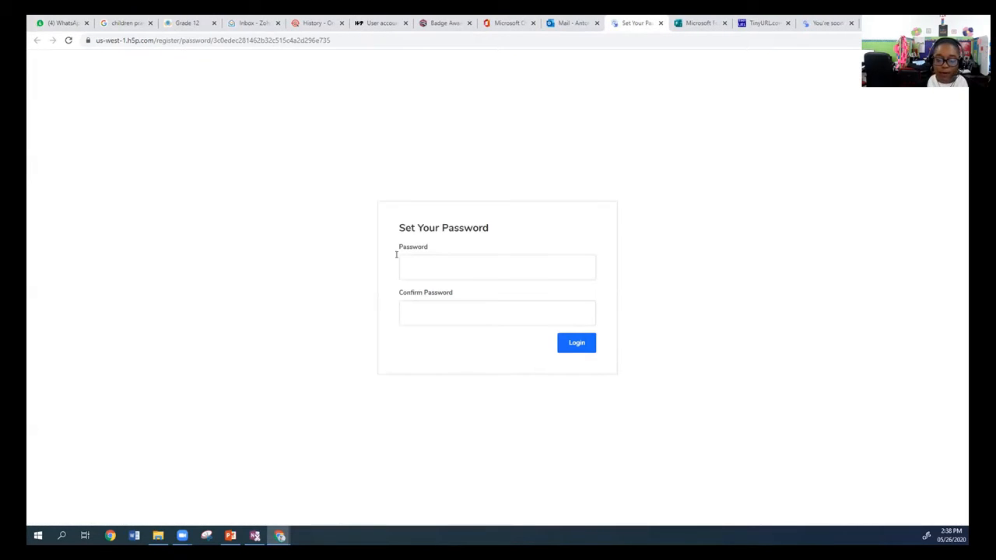
Try to enter a password for the new H5P account.
left_click(421, 264)
type("***")
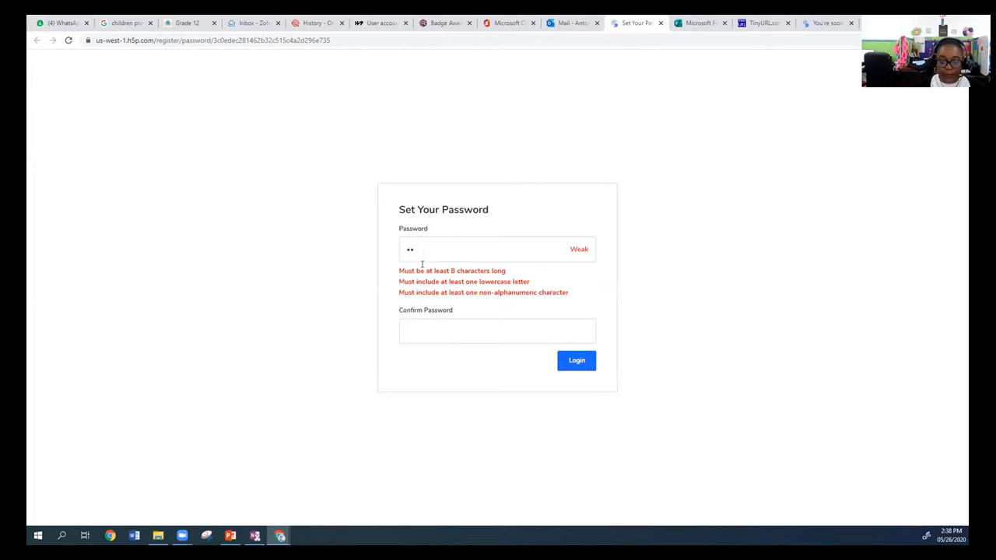
key("BackSpace")
key("BackSpace")
type("***")
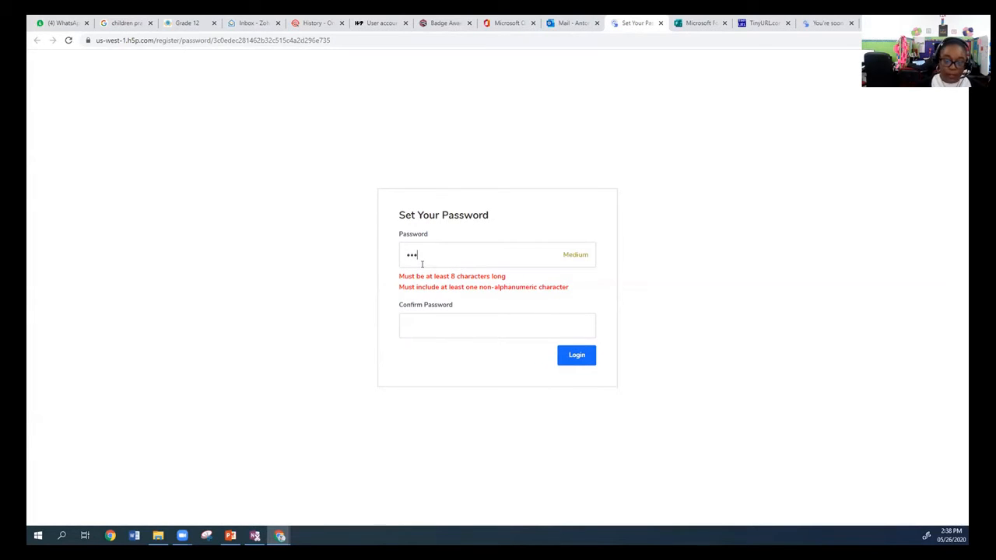
type("****")
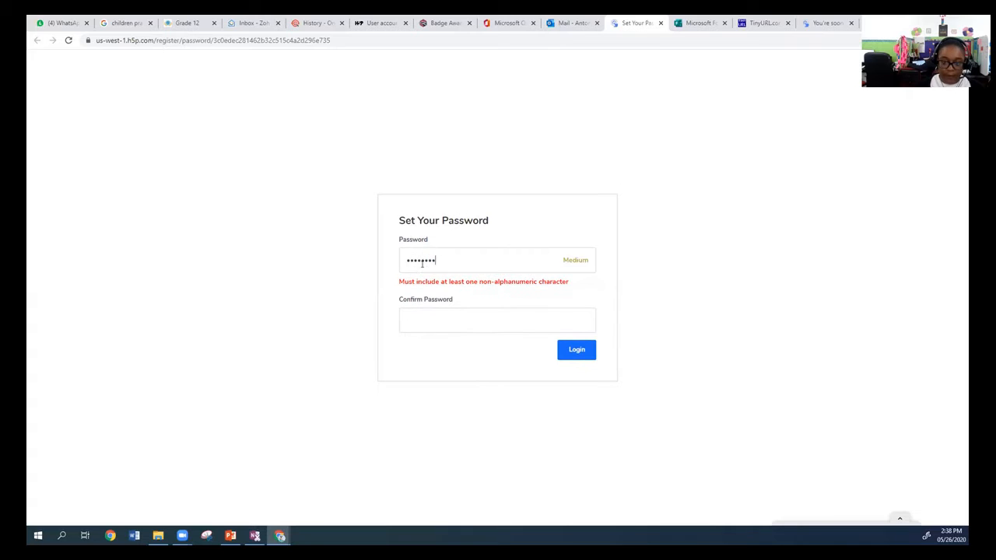
left_click(448, 332)
Try to replace the account password with one containing a non-alphanumeric character, repeat it in the confirmation field, and log in.
left_click_drag(444, 256, 380, 262)
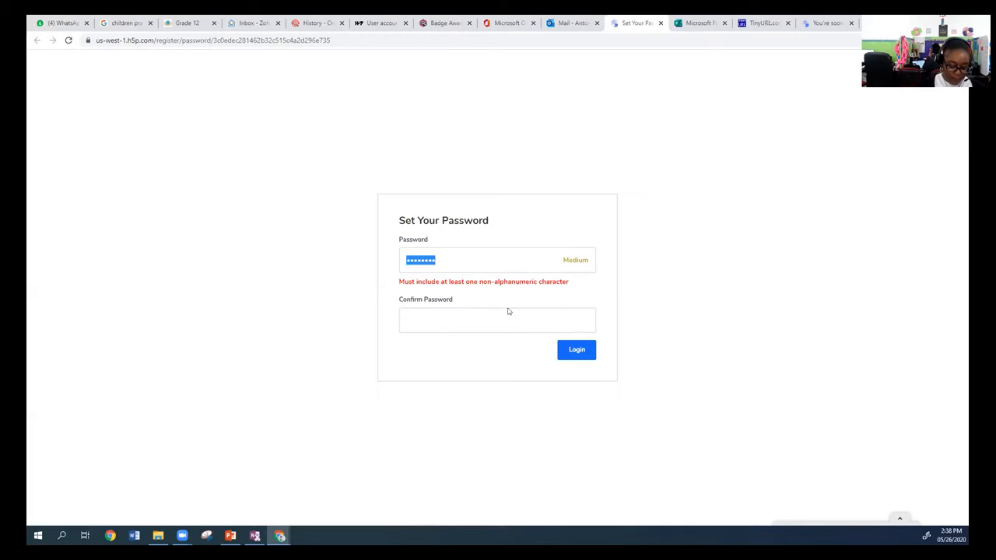
type("••")
key("BackSpace")
key("BackSpace")
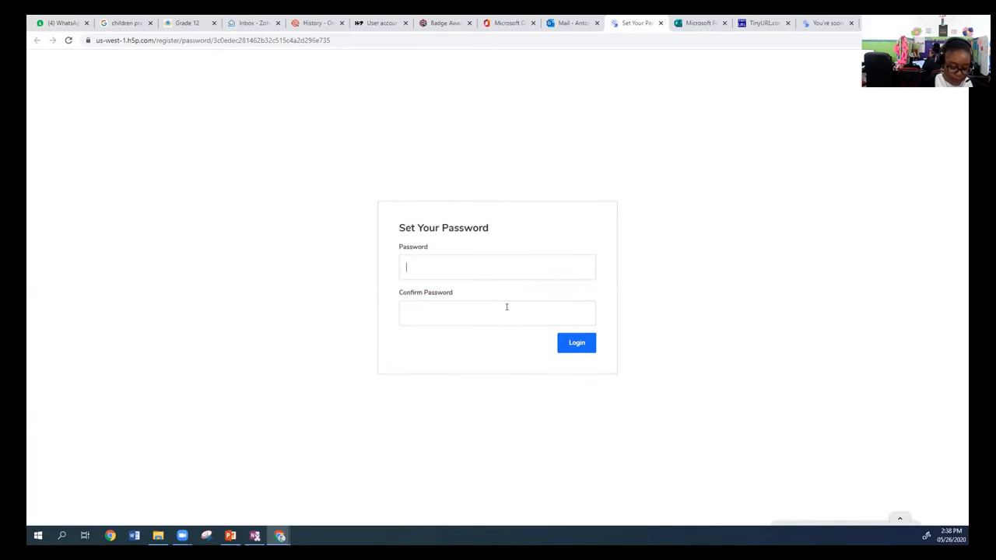
type("•••••••")
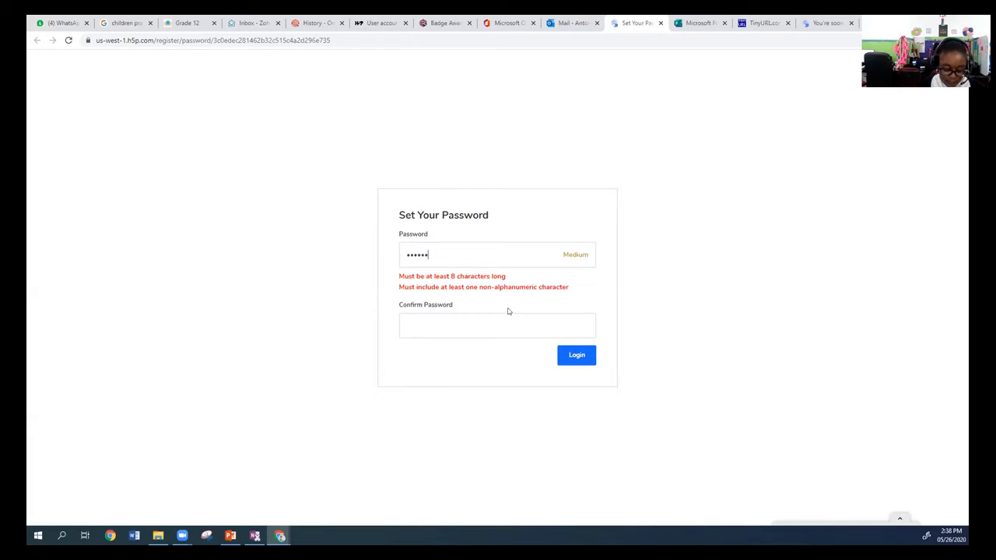
type("••")
left_click(495, 311)
type("••••••••")
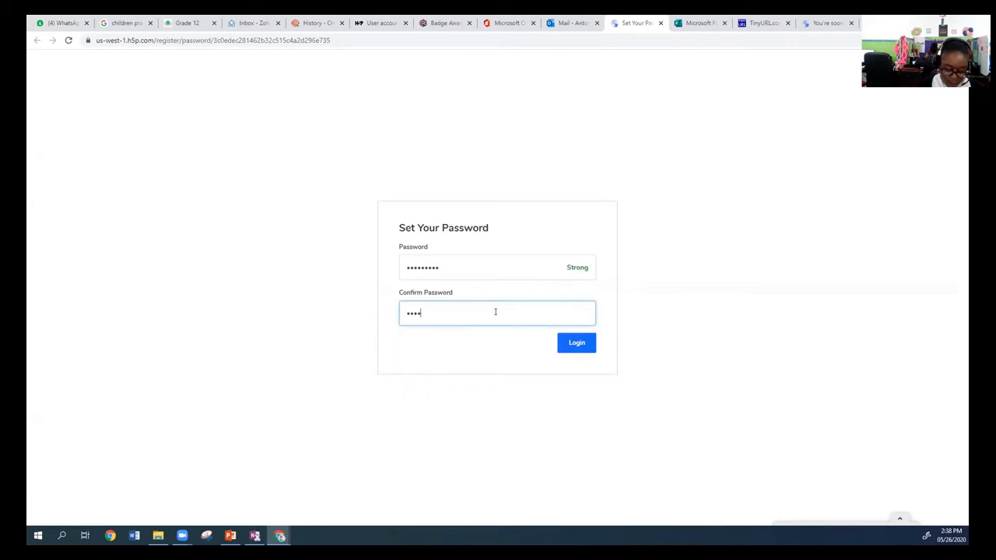
left_click(583, 346)
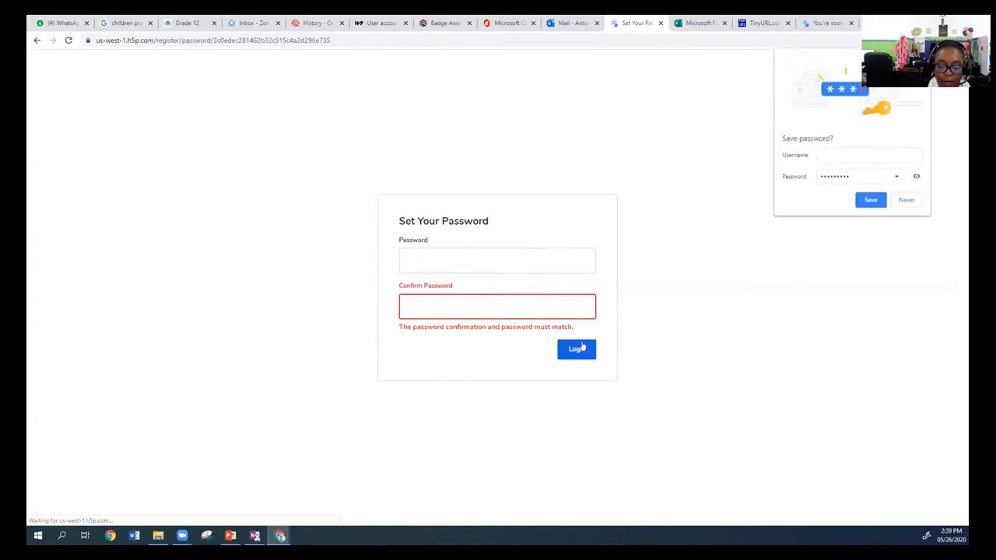
Try to enter a new account password and repeat it in the confirmation field, retyping the confirmation entry.
left_click(420, 262)
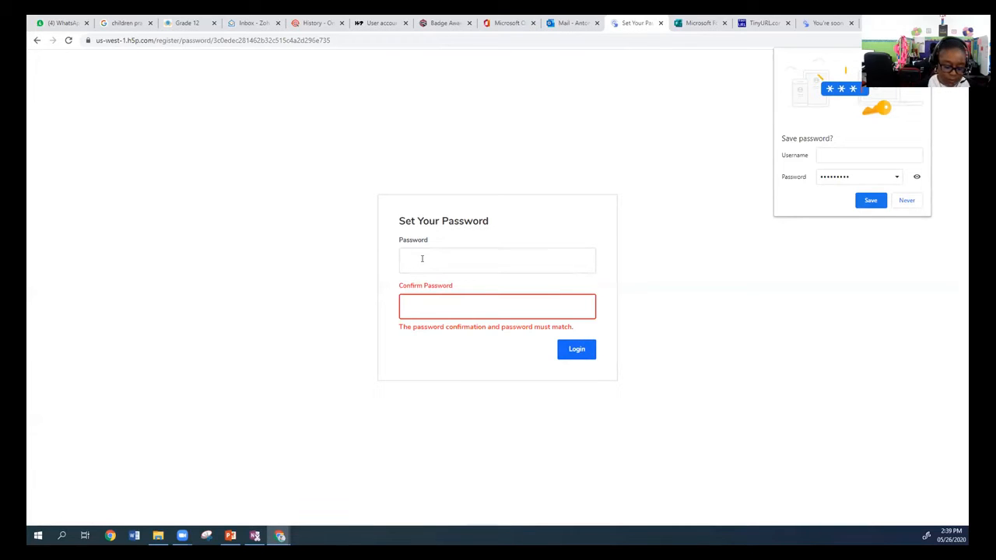
type("••••••••")
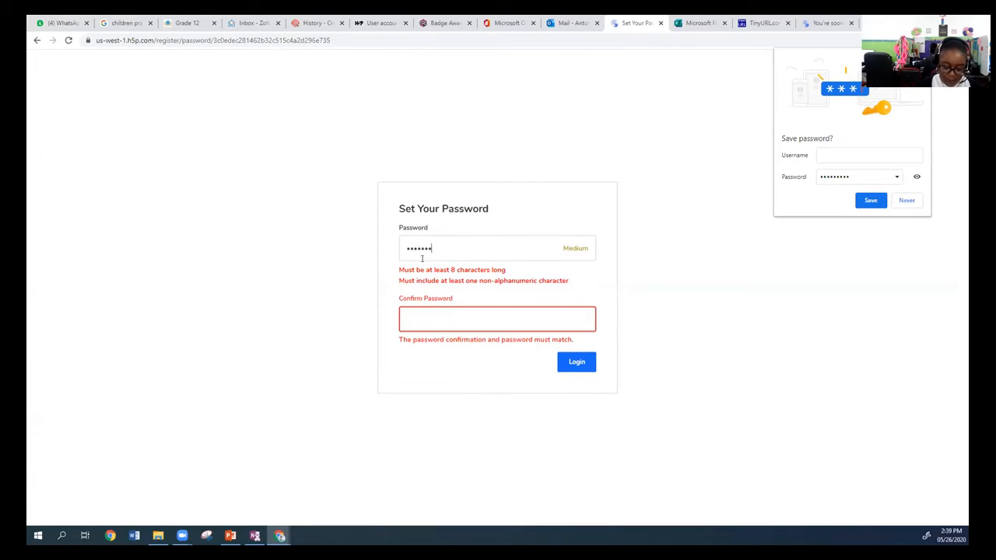
left_click(418, 319)
type("••••••••")
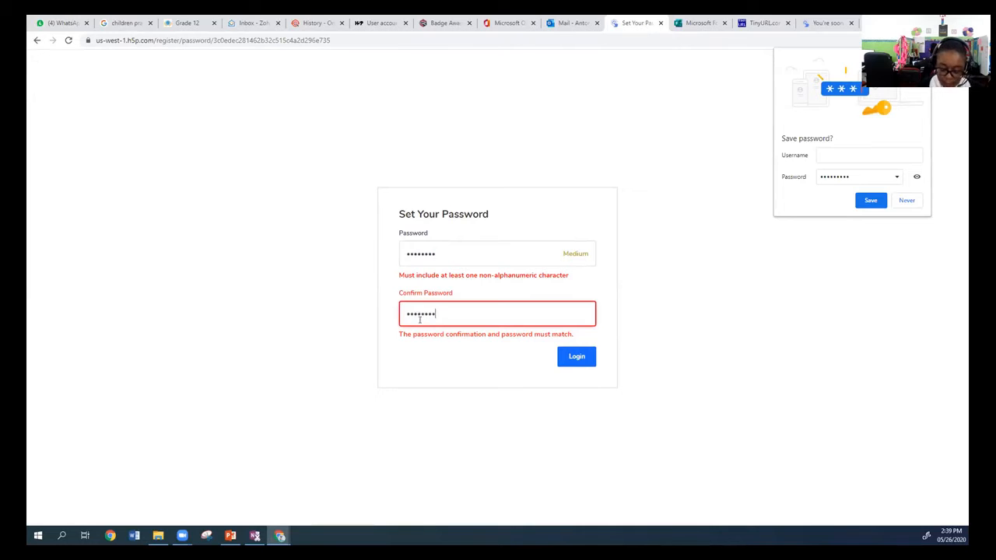
key("BackSpace")
key("BackSpace")
key("BackSpace")
key("BackSpace")
key("BackSpace")
key("BackSpace")
type("••••••")
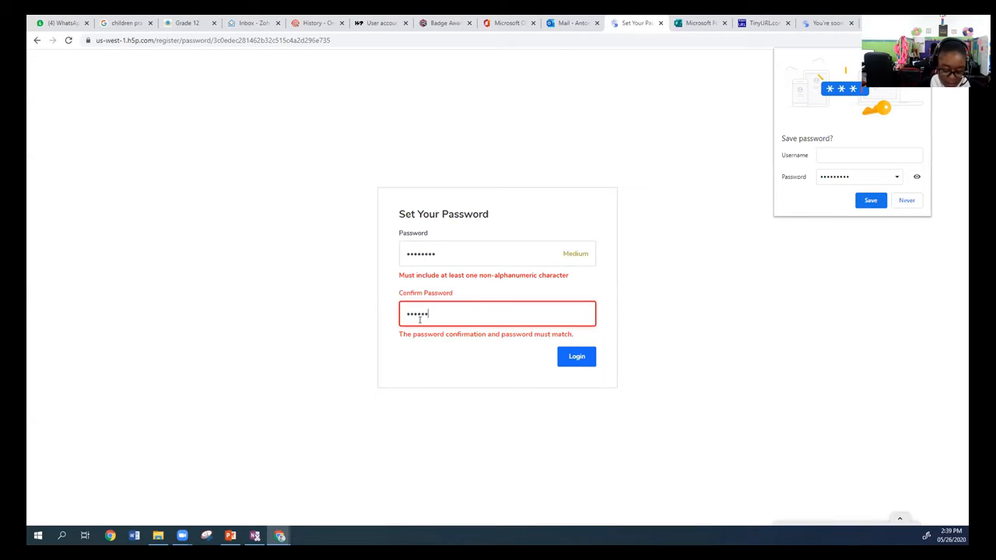
type("••••")
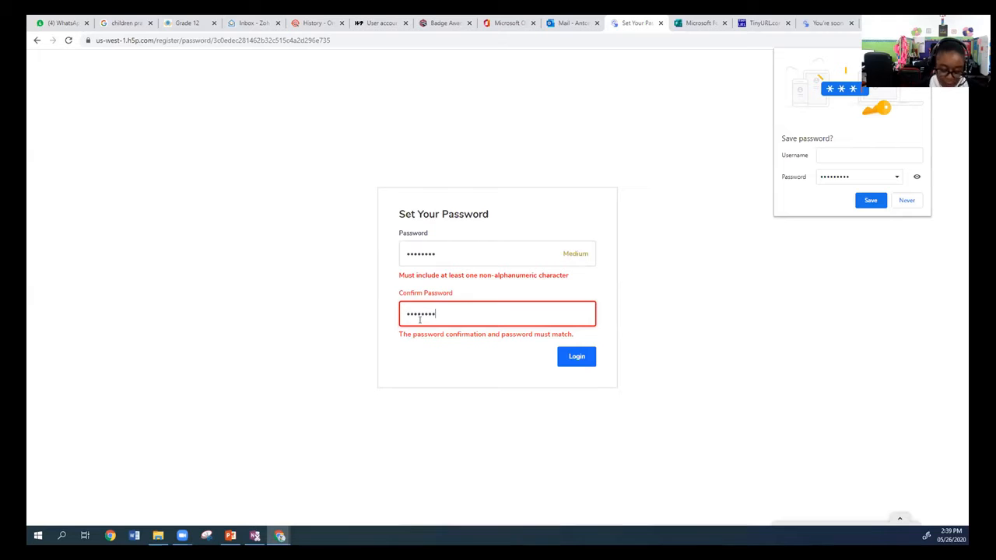
Replace the account password with one containing a non-alphanumeric character, repeat it in the confirmation field, log in, and decline saving the password.
left_click_drag(442, 250, 386, 252)
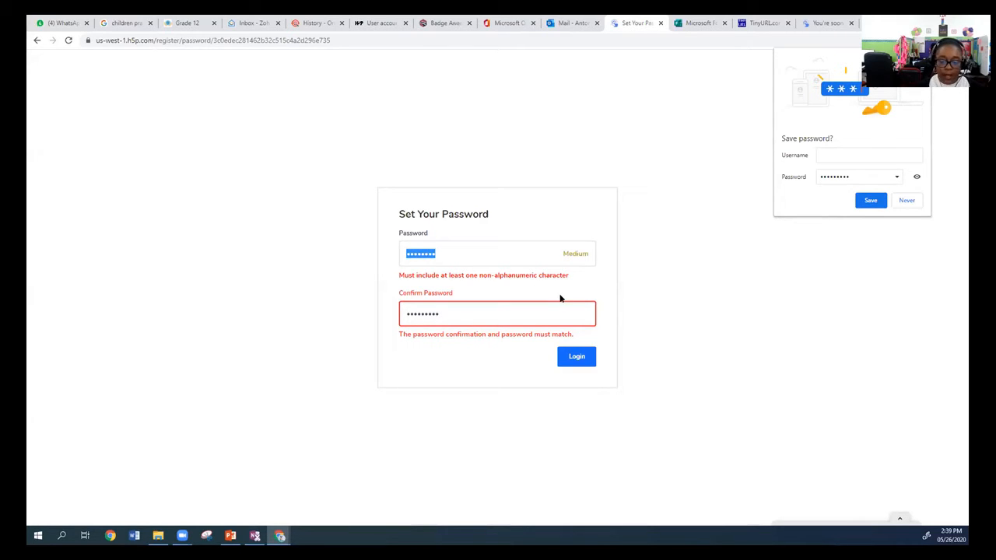
type("••••••")
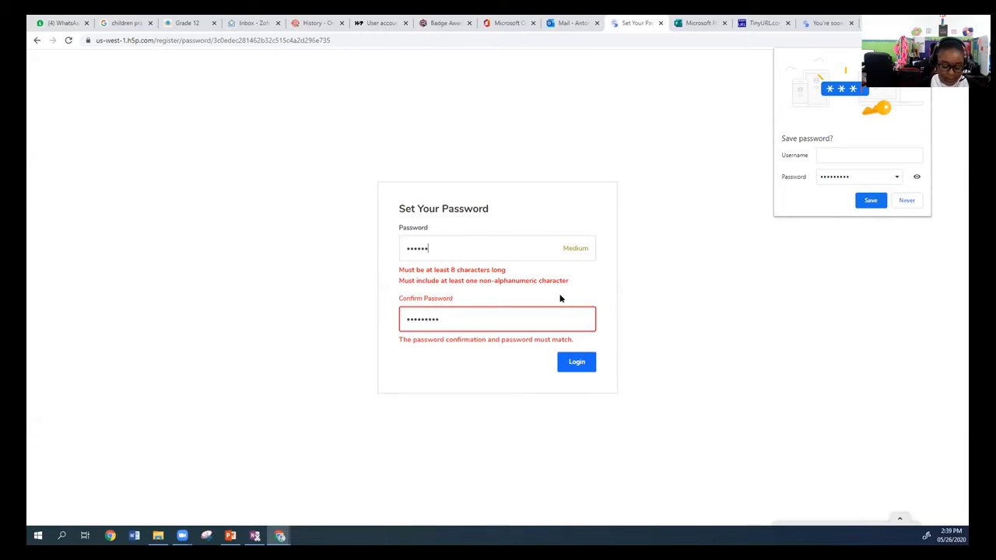
type("•")
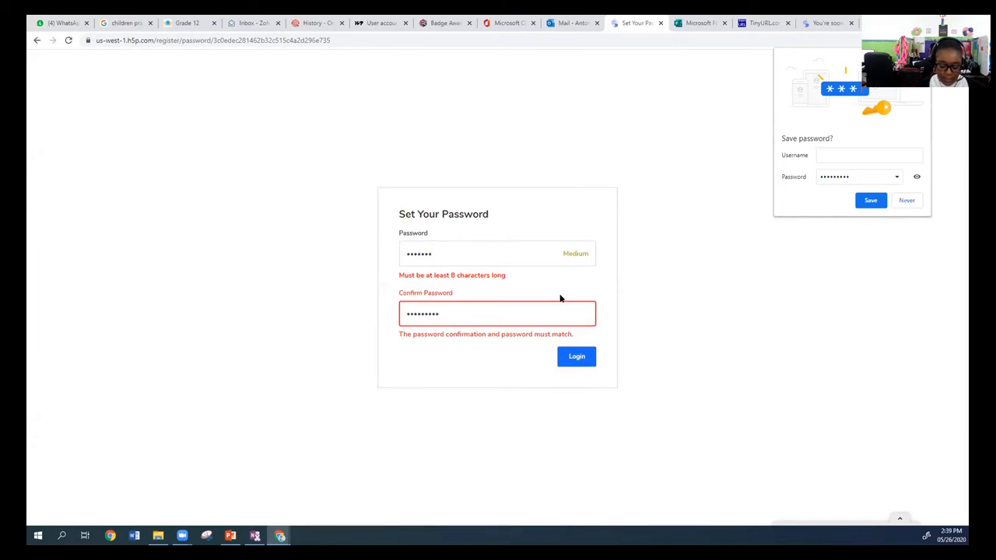
type("••")
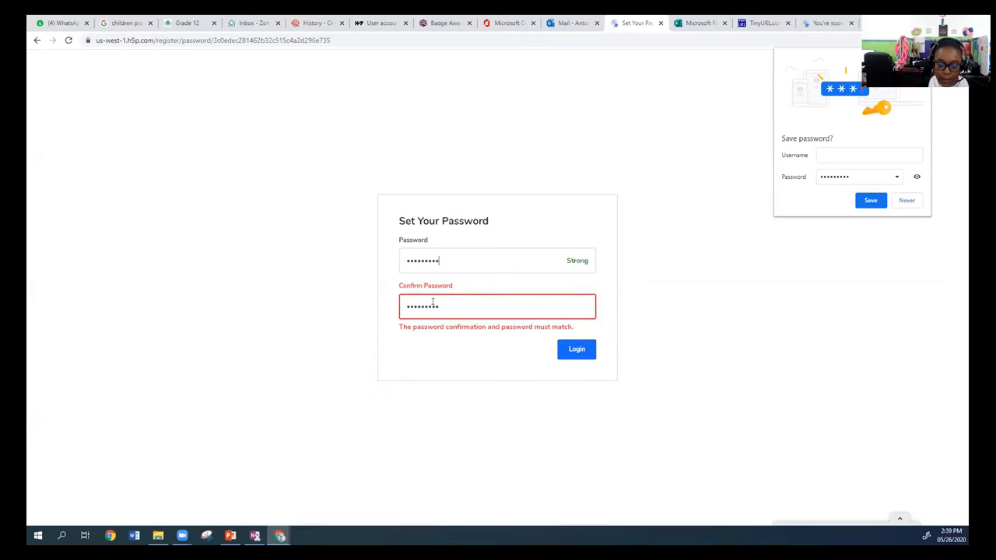
key("ctrl+a")
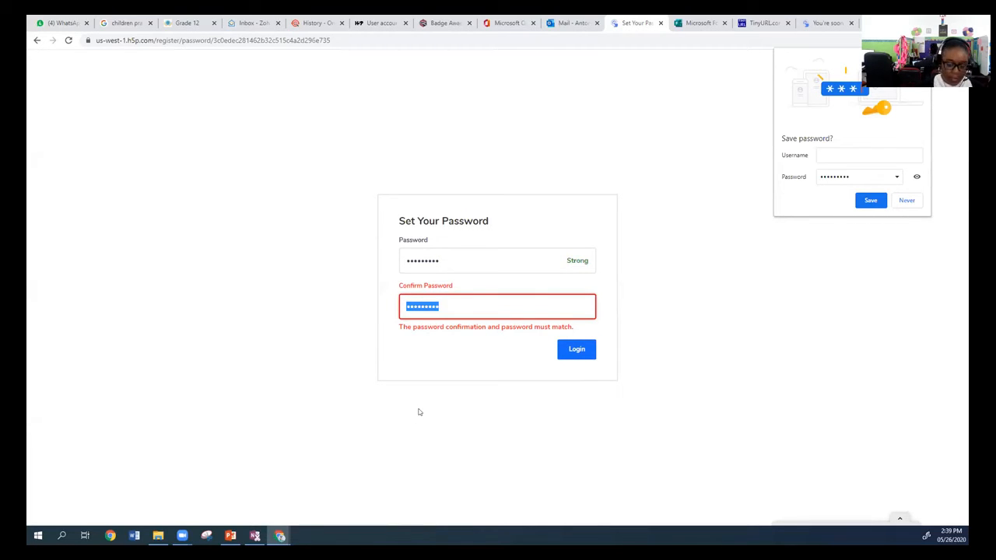
type("••••••")
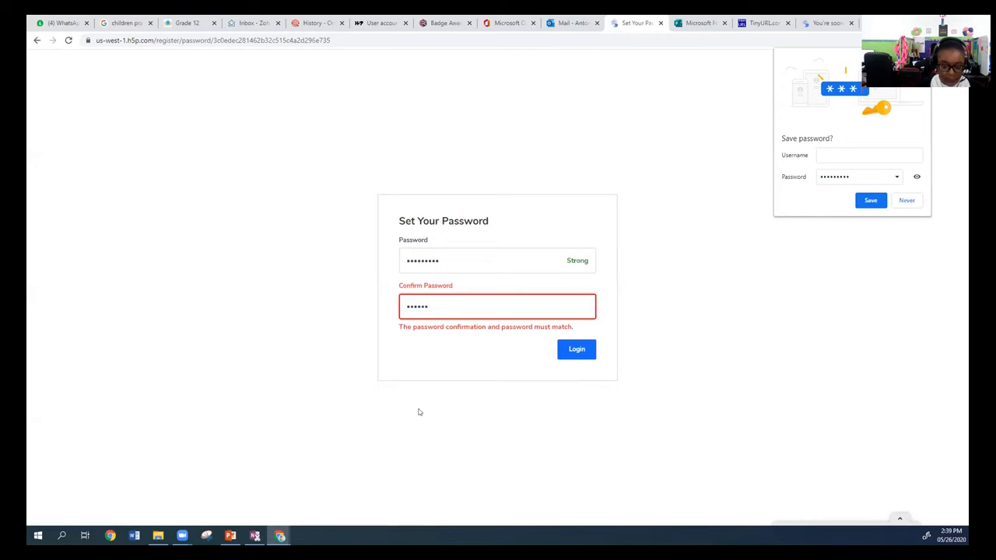
type("•••")
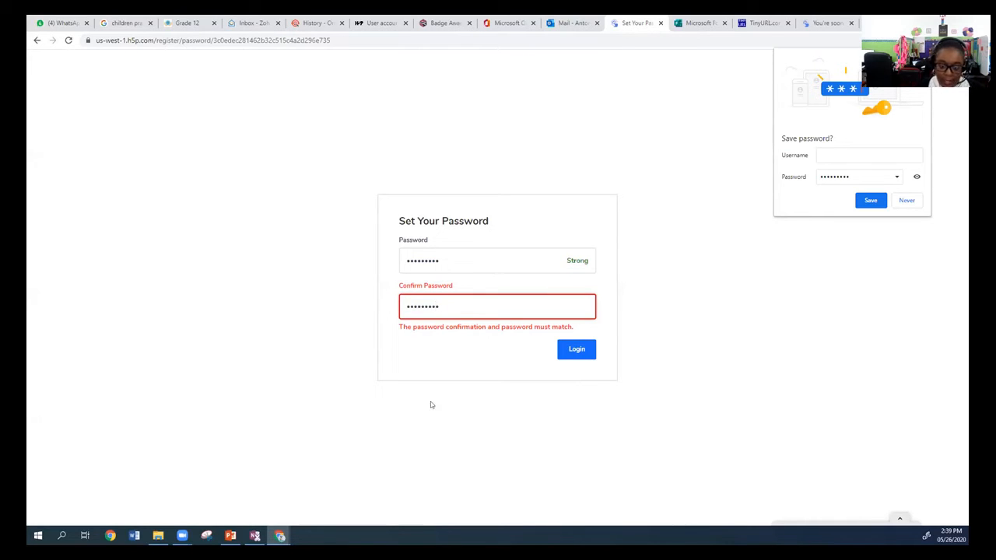
left_click(559, 357)
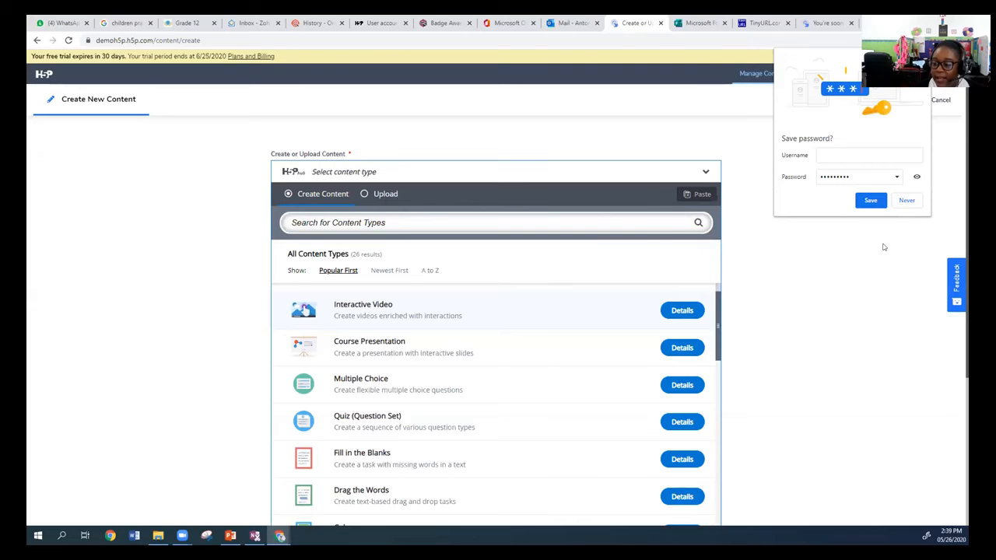
left_click(907, 200)
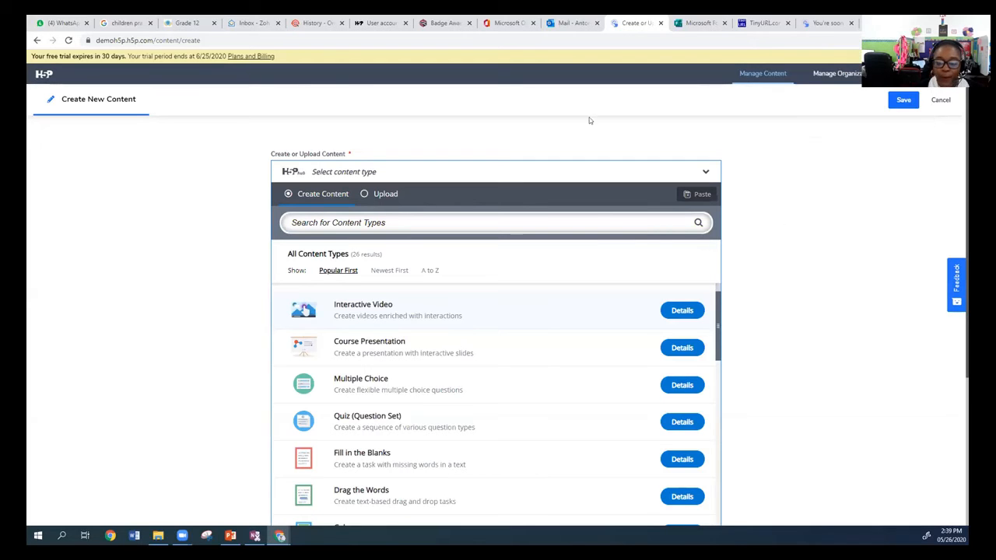
Look through the list of available H5P content types and their descriptions.
scroll(745, 226, "down", 2)
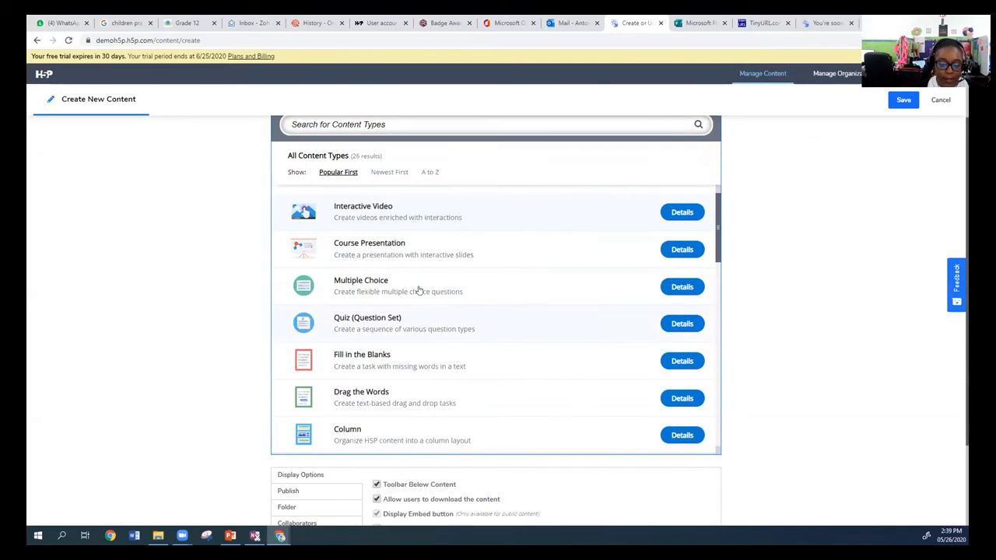
scroll(568, 329, "down", 1)
scroll(568, 334, "down", 3)
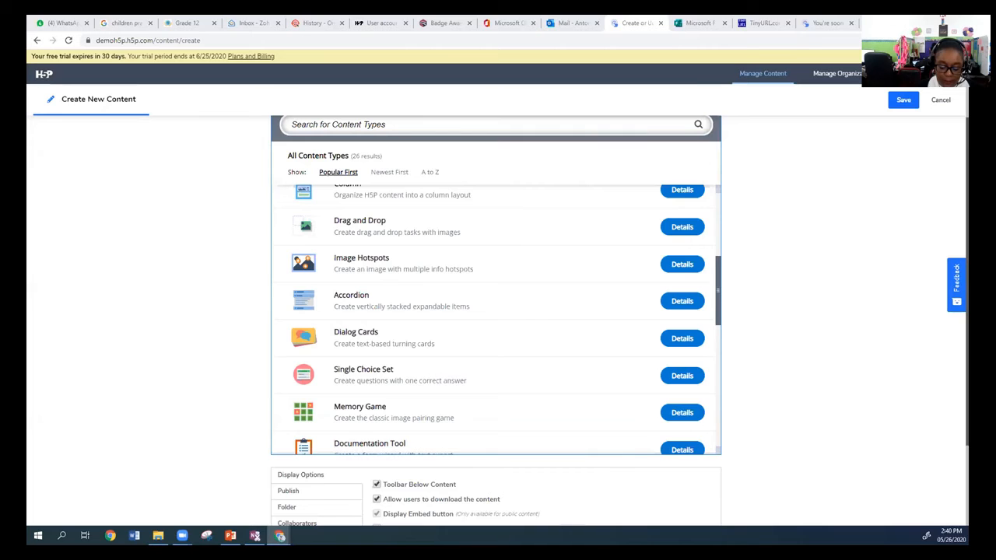
scroll(458, 237, "down", 1)
scroll(456, 240, "up", 4)
scroll(421, 265, "down", 1)
scroll(418, 277, "up", 3)
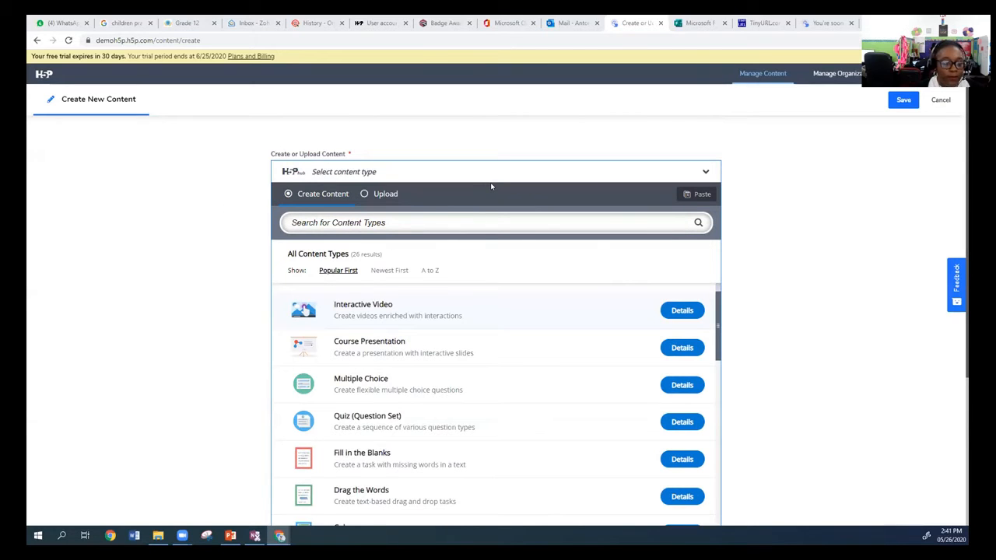
scroll(417, 293, "down", 2)
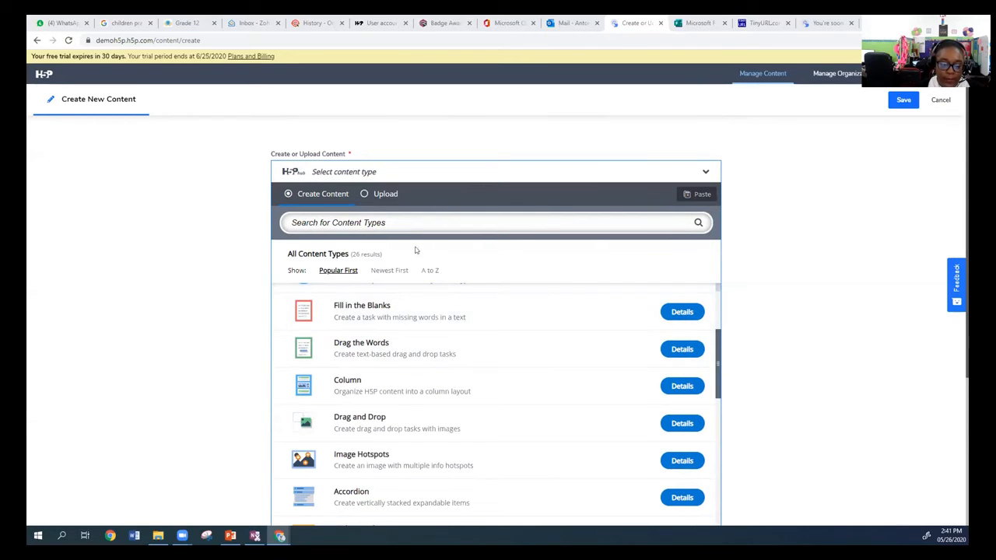
scroll(428, 384, "down", 3)
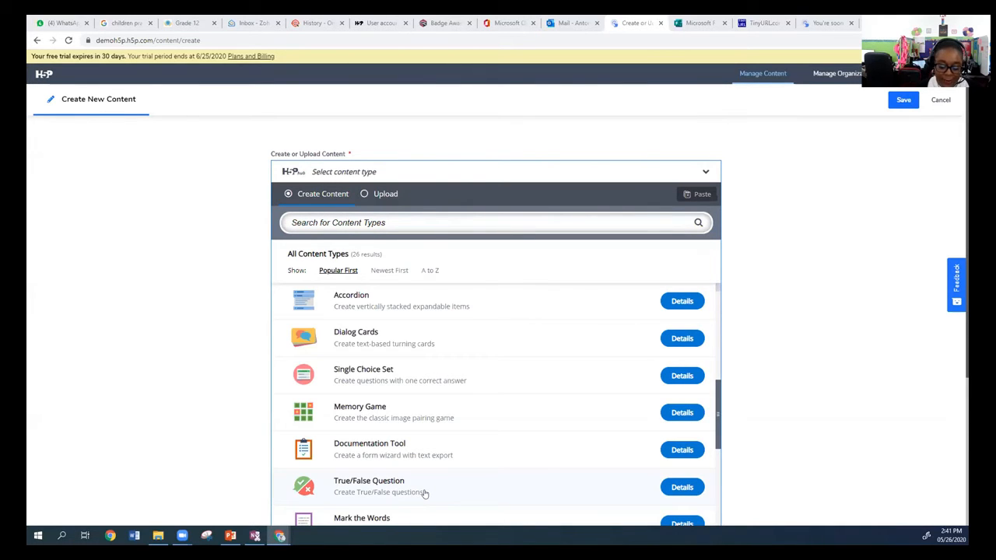
scroll(389, 383, "up", 3)
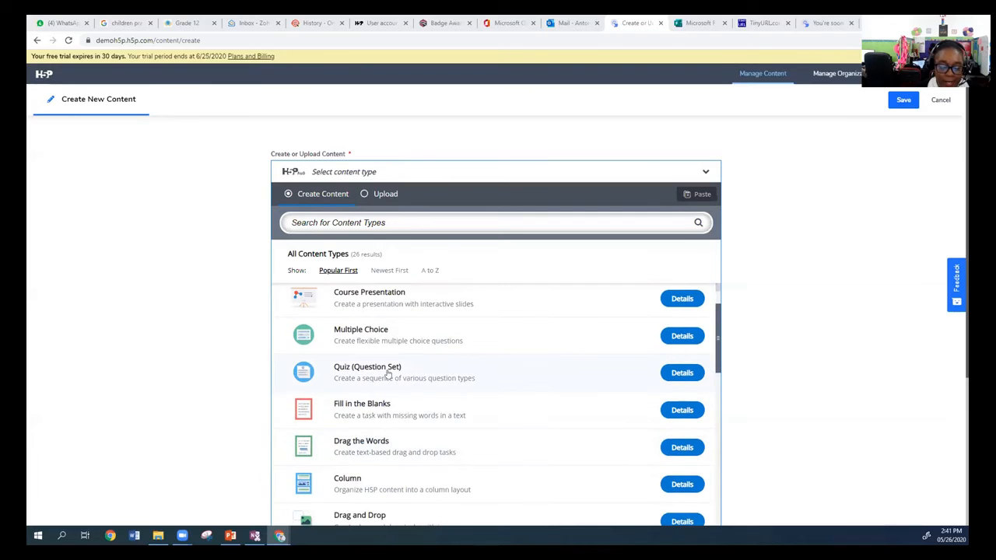
scroll(459, 361, "up", 1)
View the details of the Drag the Words content type and use it for the new content.
scroll(432, 382, "down", 2)
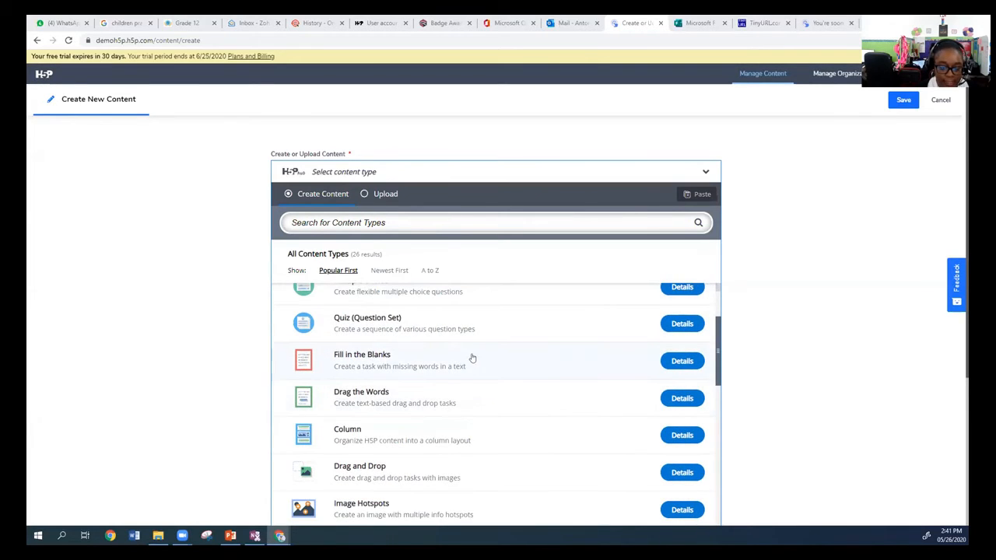
scroll(470, 358, "down", 1)
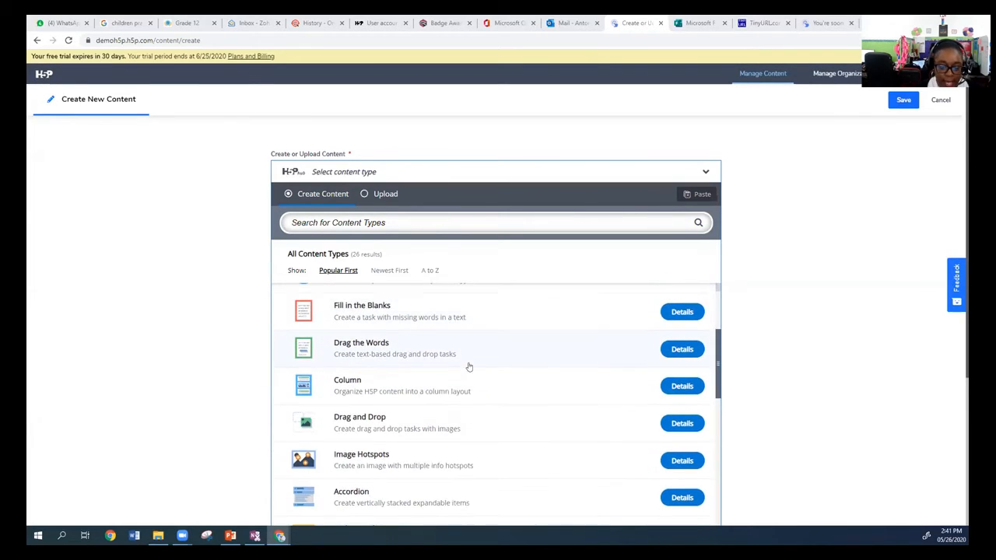
left_click(675, 352)
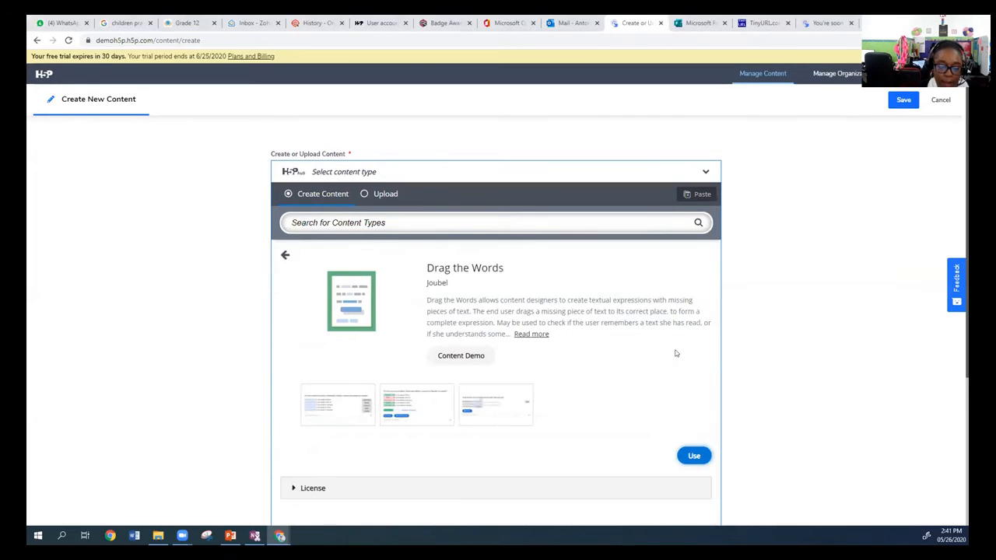
scroll(642, 373, "down", 1)
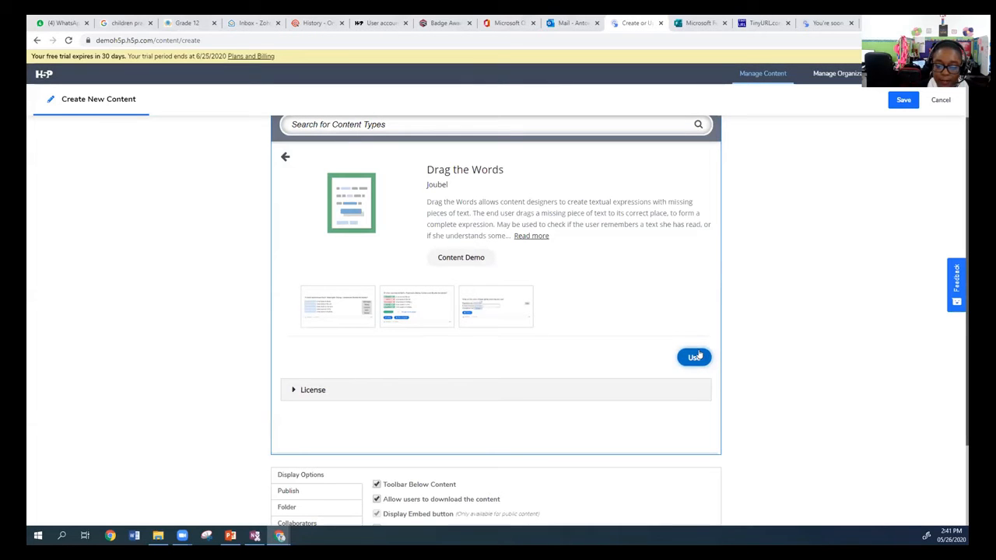
left_click(694, 356)
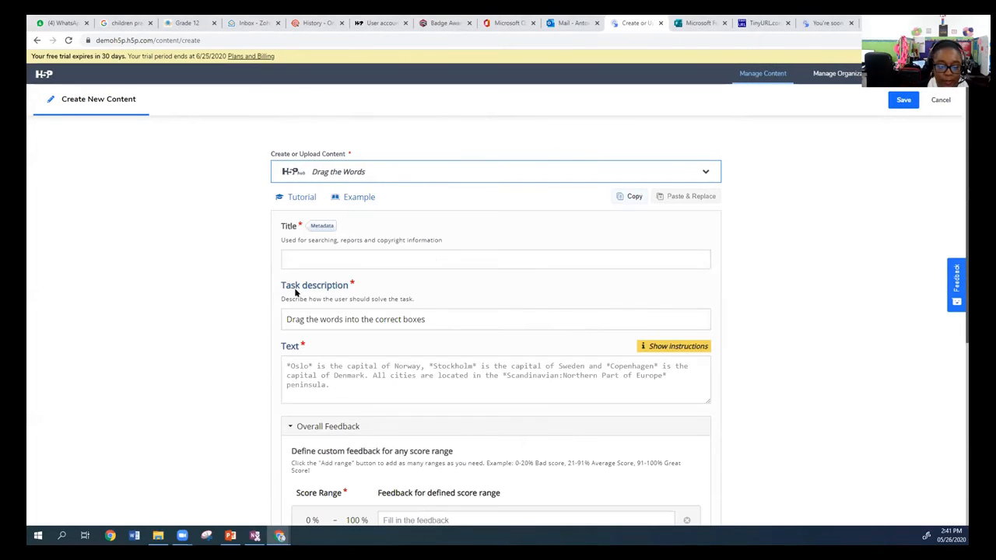
Review the Drag the Words form and its online example, and return to the new content form.
scroll(540, 289, "down", 3)
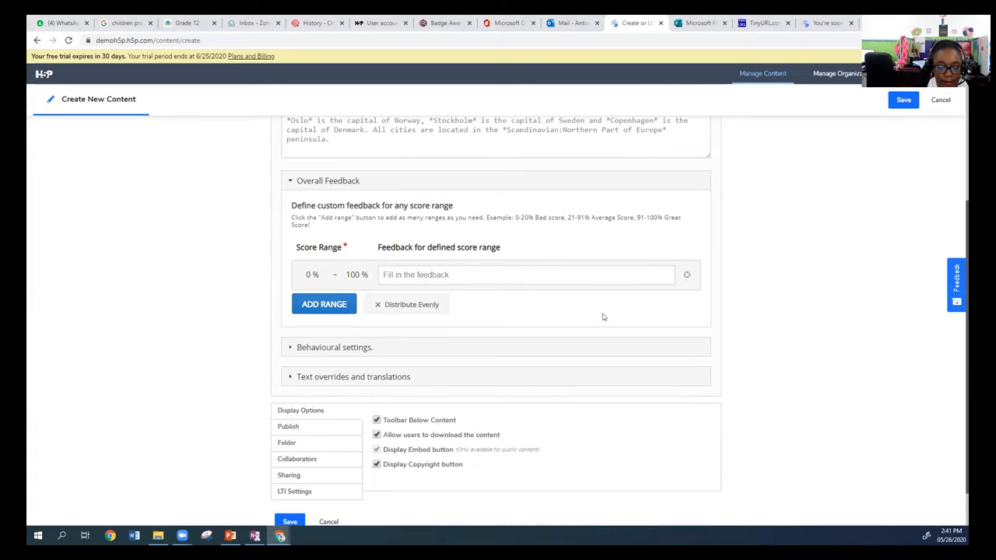
scroll(629, 330, "up", 1)
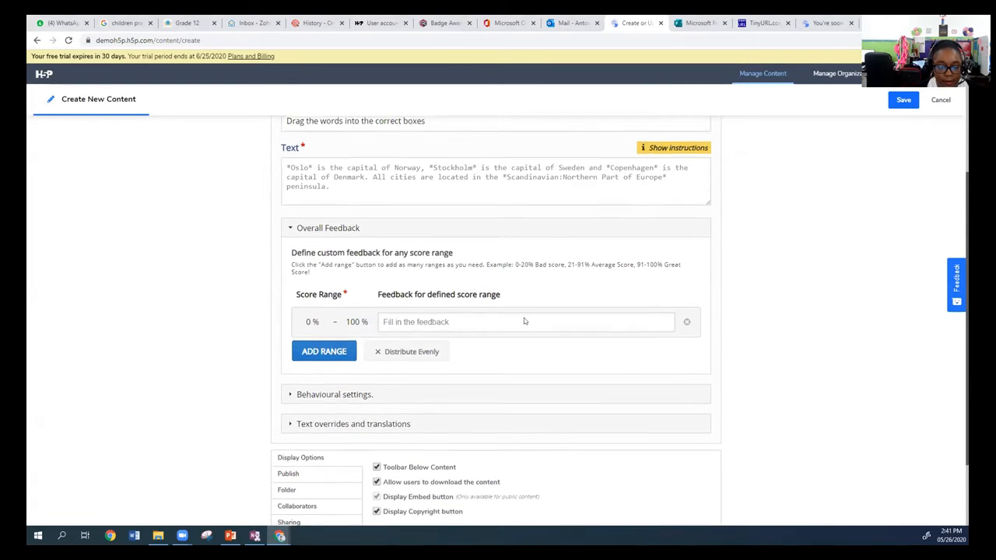
scroll(525, 322, "up", 2)
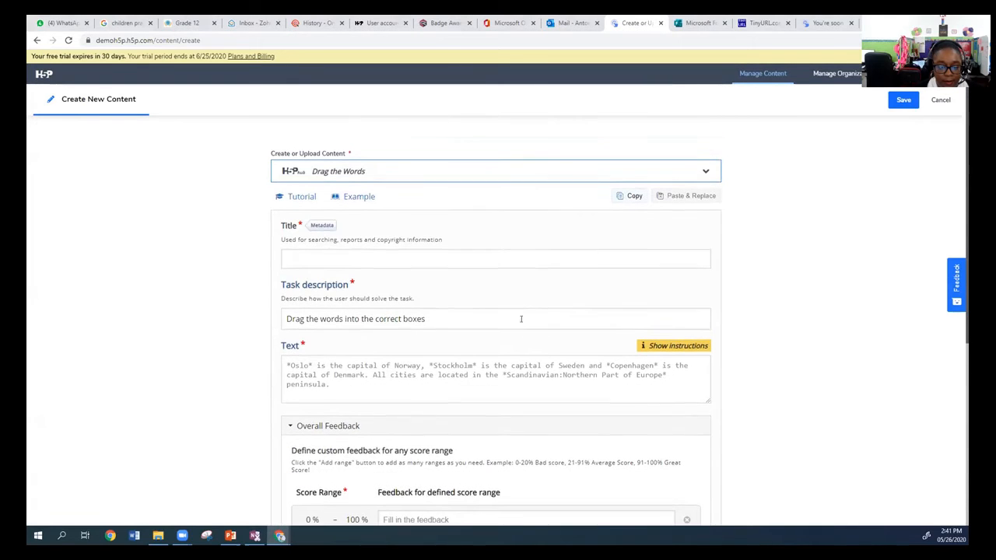
left_click(358, 198)
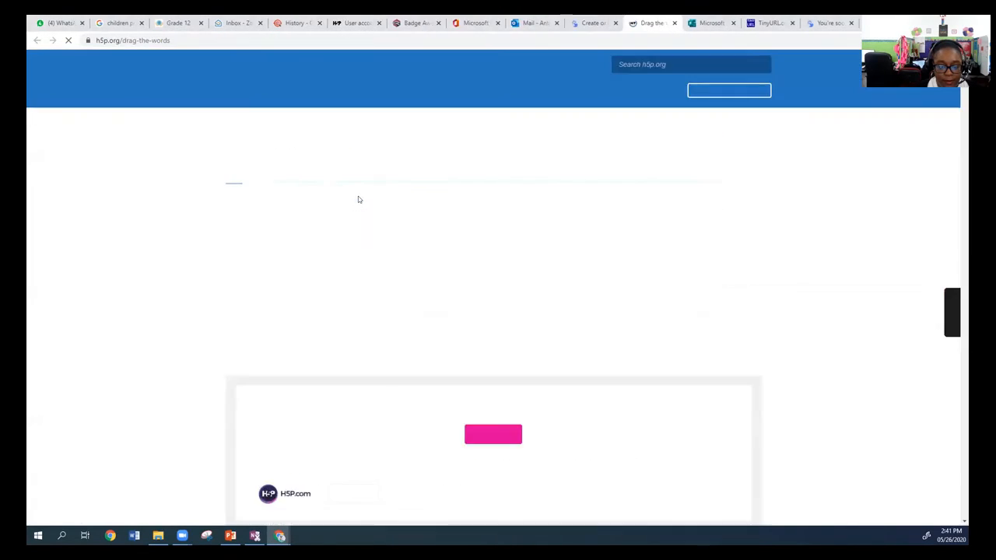
scroll(526, 232, "down", 1)
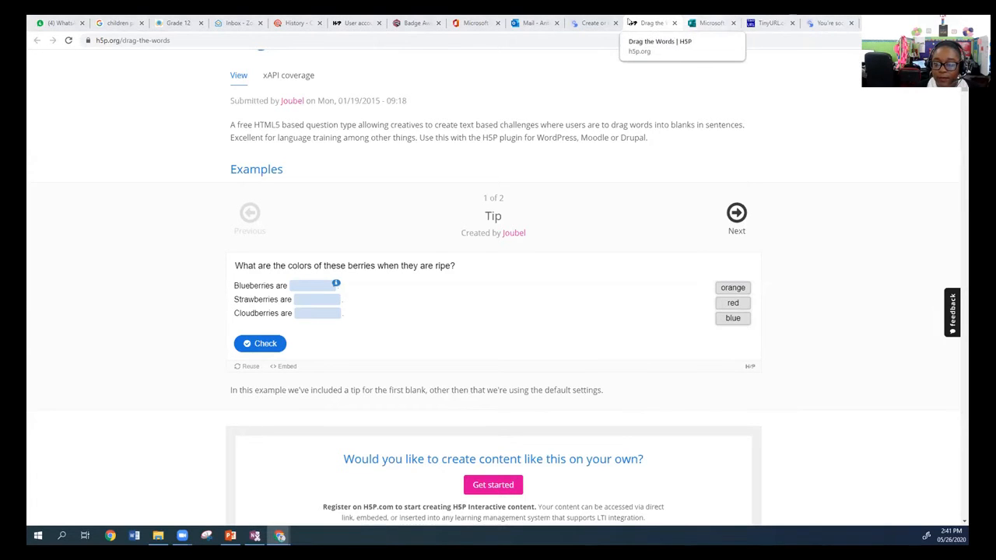
left_click(593, 22)
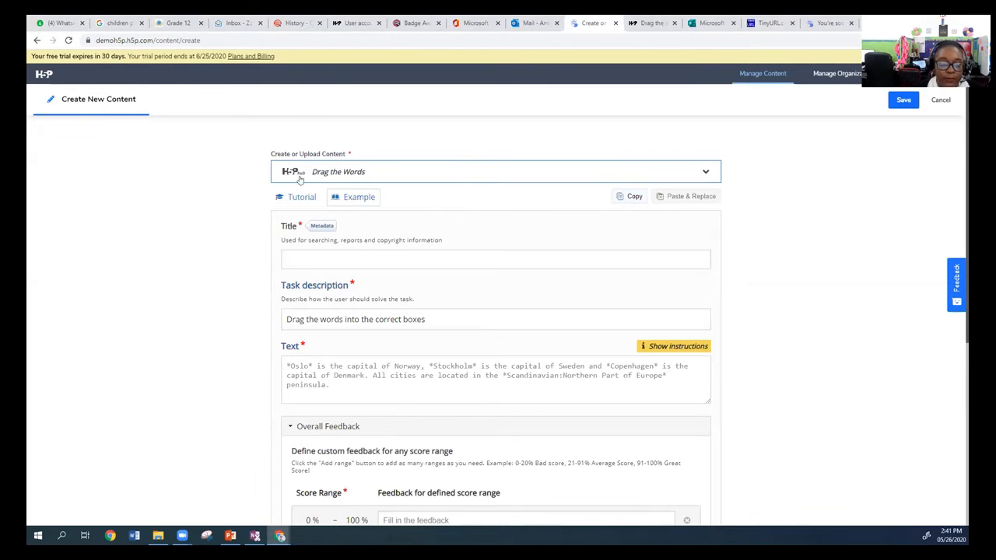
Title the content "Social Studies - Steps in the Election Process" and end the task description with a period.
left_click(329, 258)
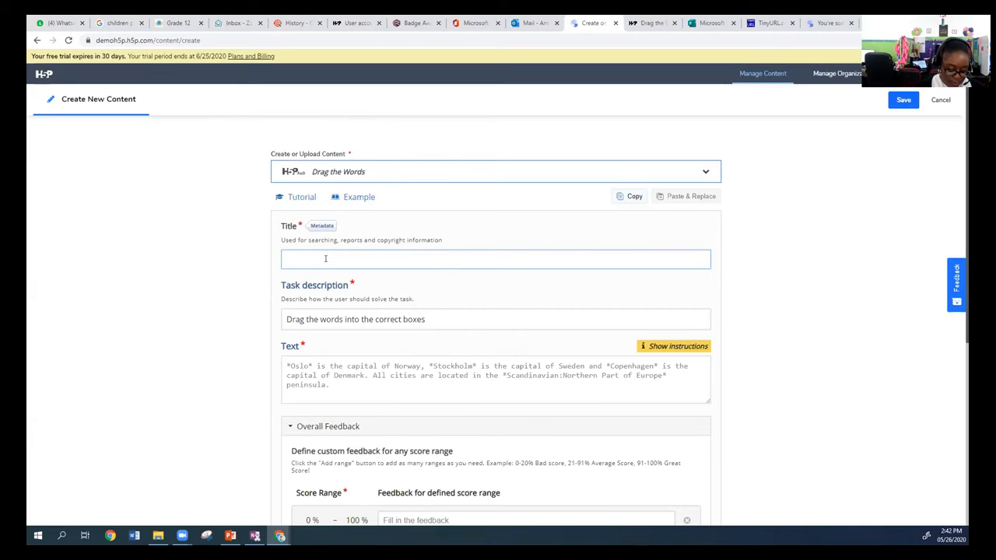
type("Social Studies -")
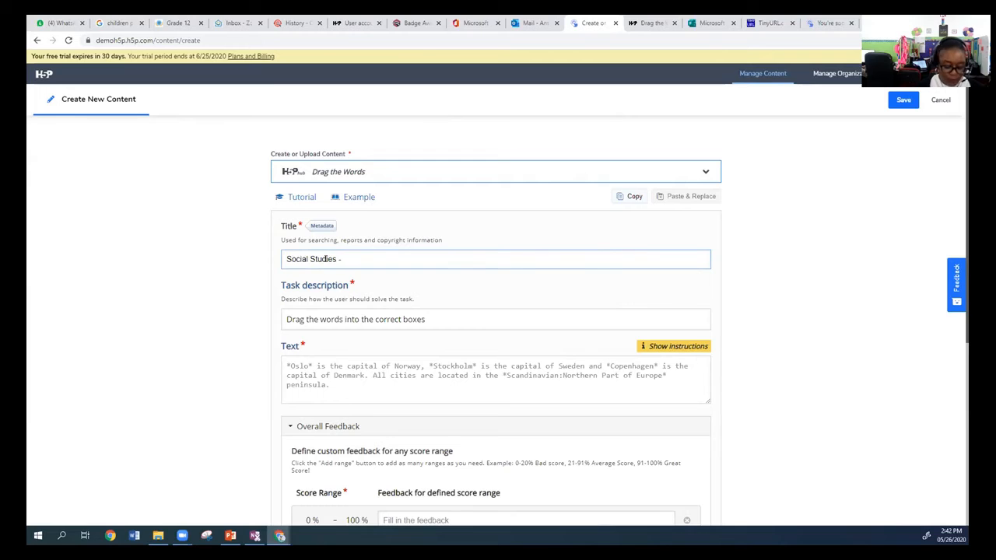
type(" Steps ")
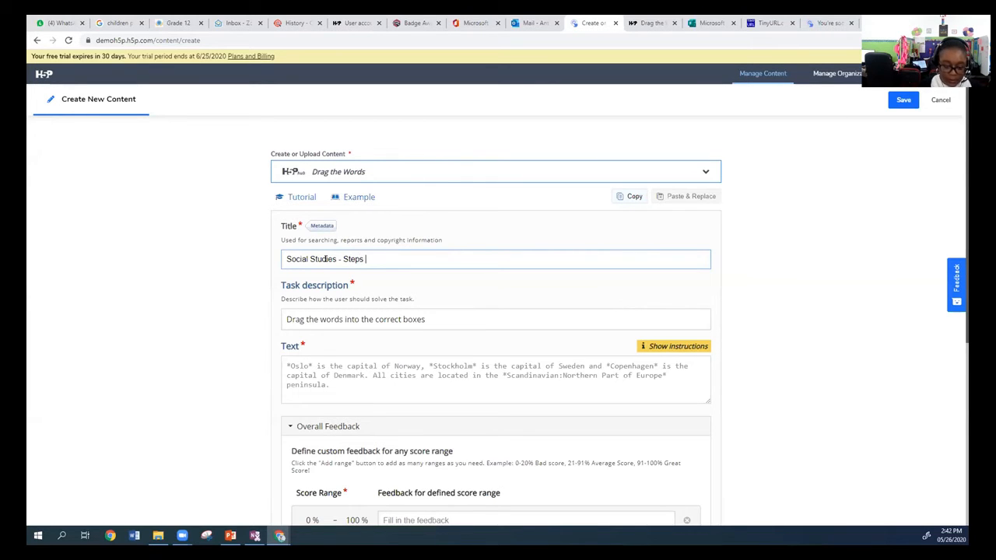
type("in the ")
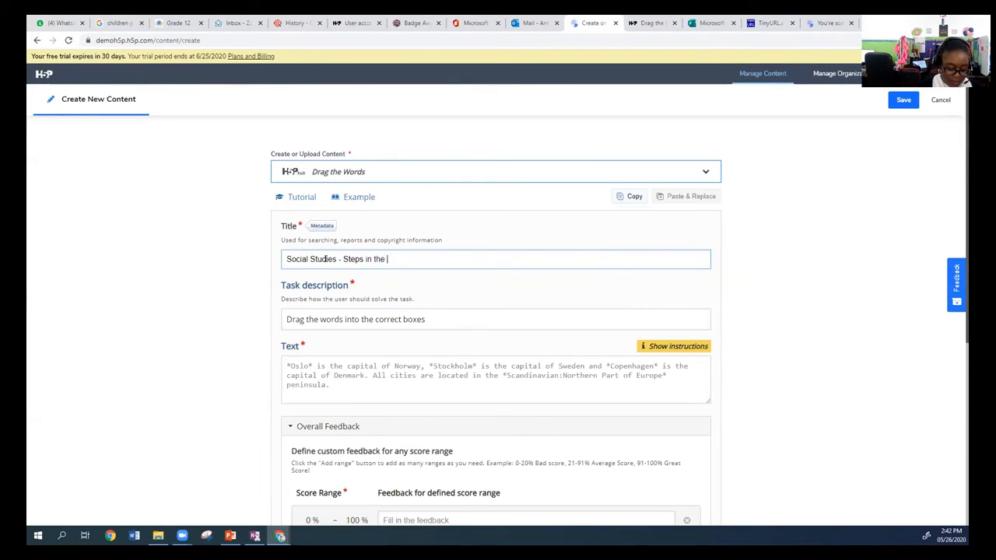
type("Election")
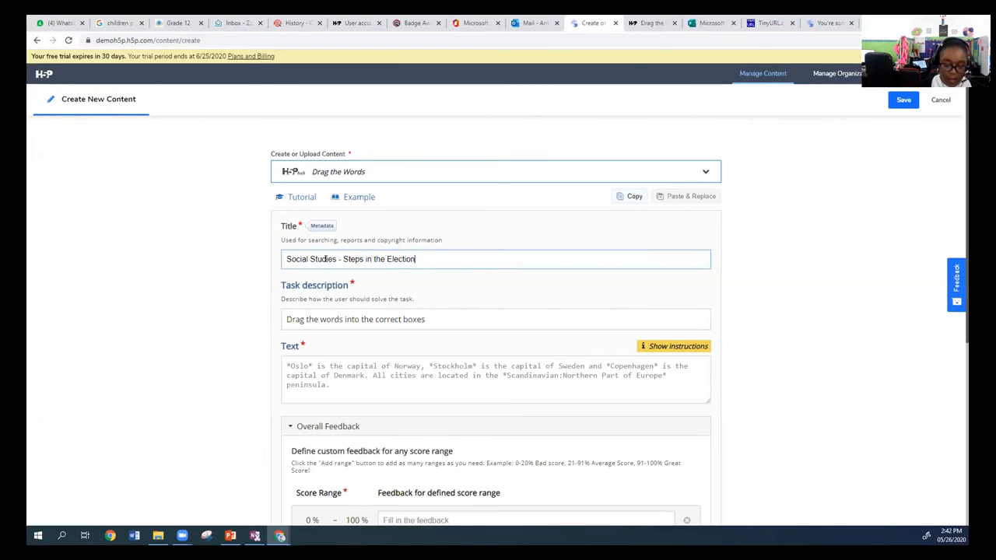
type(" Process")
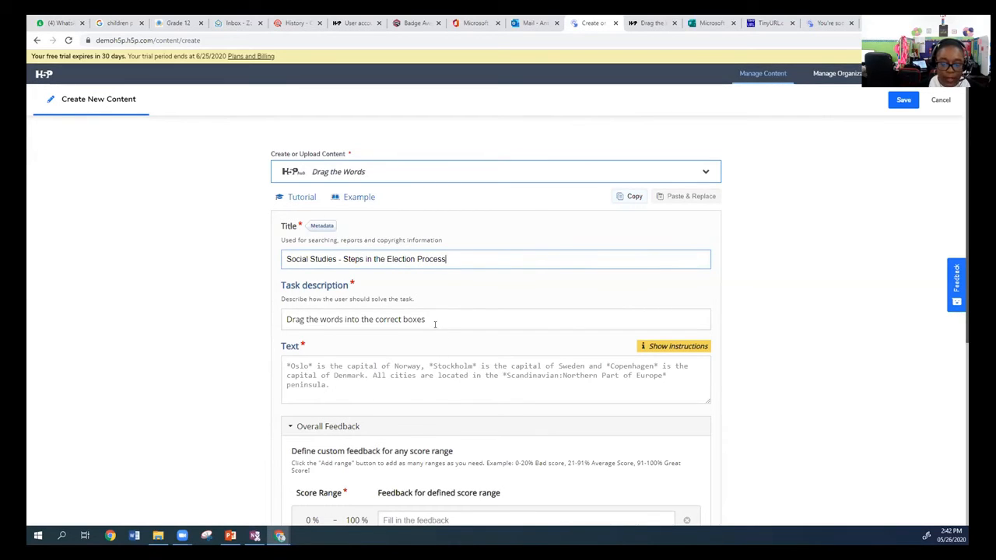
left_click(394, 319)
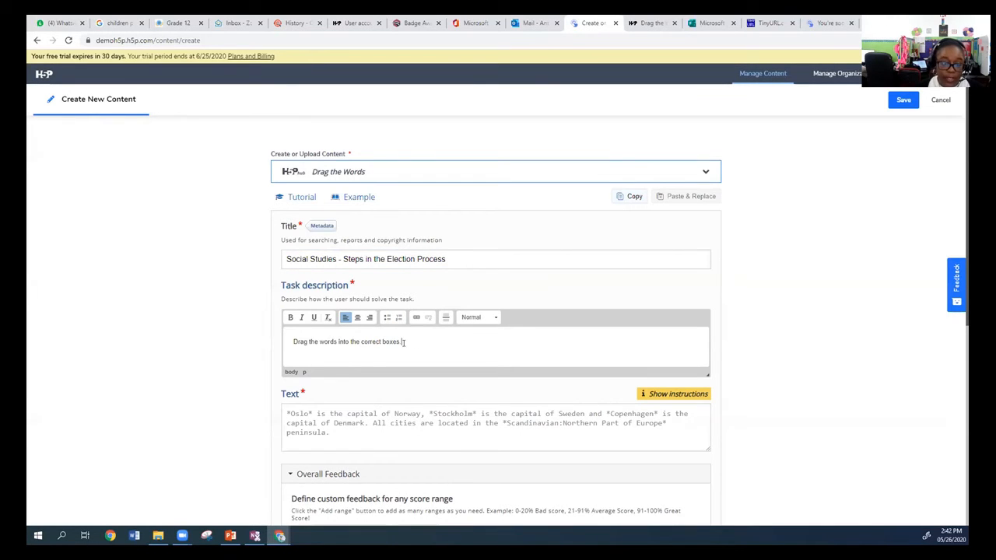
Enter "Good Job!" as the overall feedback for the 0–100% score range.
scroll(403, 342, "down", 1)
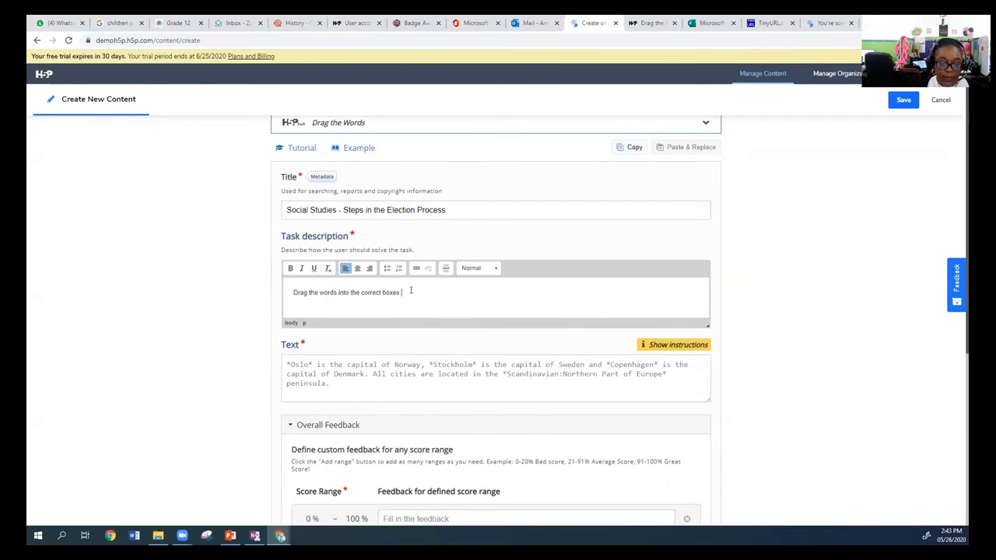
scroll(427, 295, "down", 4)
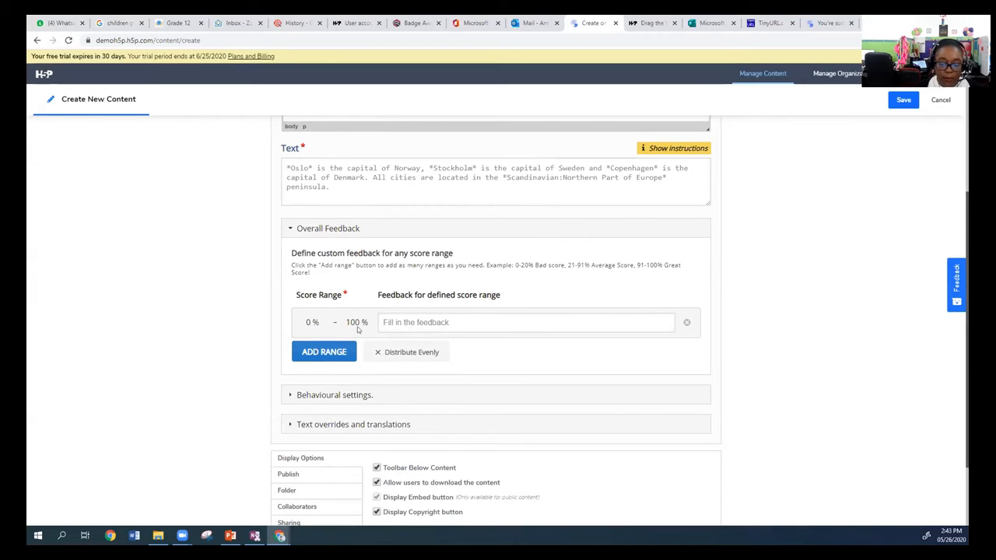
scroll(344, 238, "down", 1)
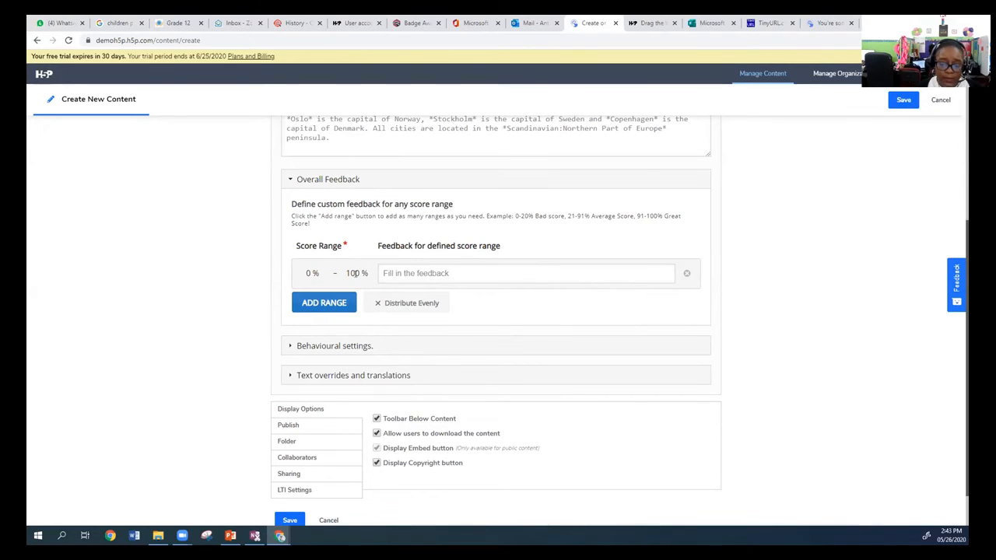
left_click(459, 273)
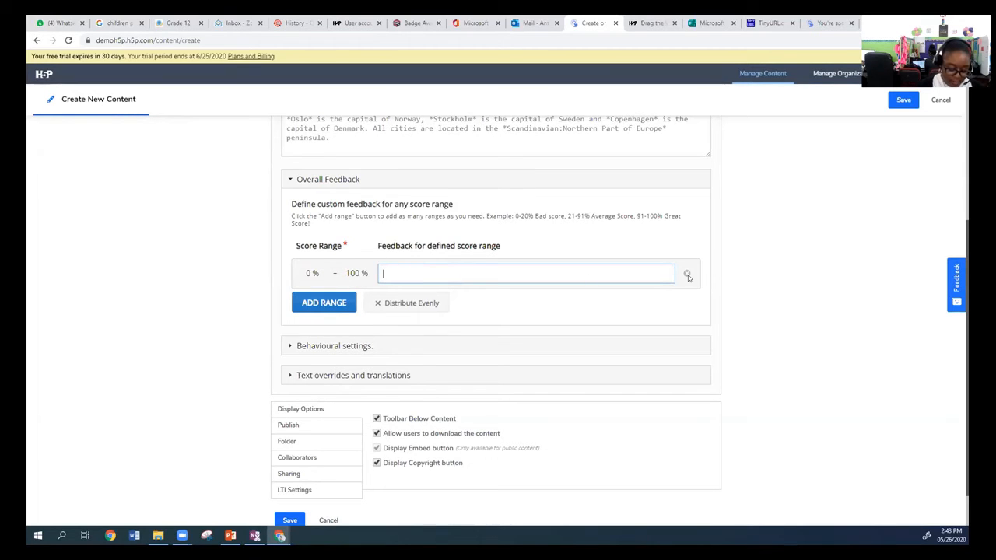
type("Goo")
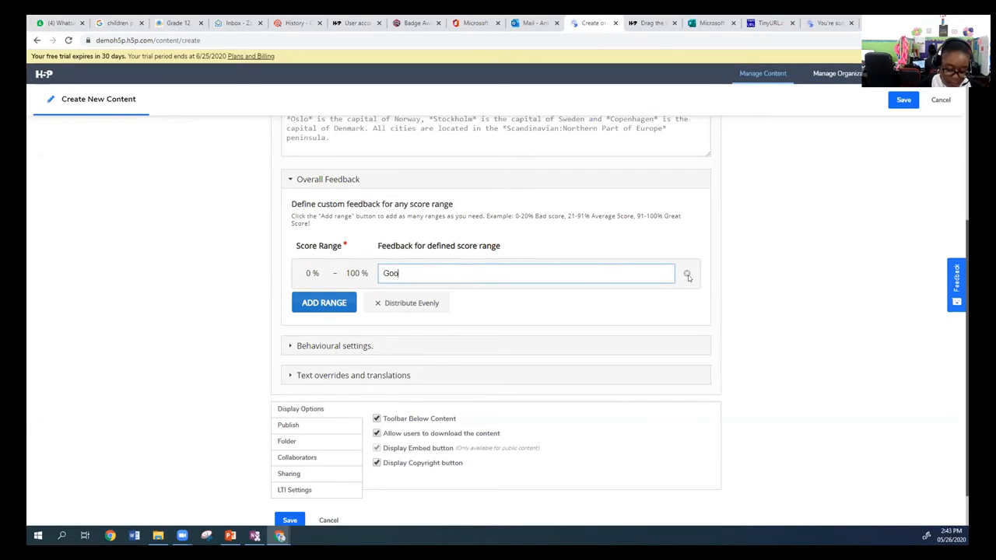
type("d Job!")
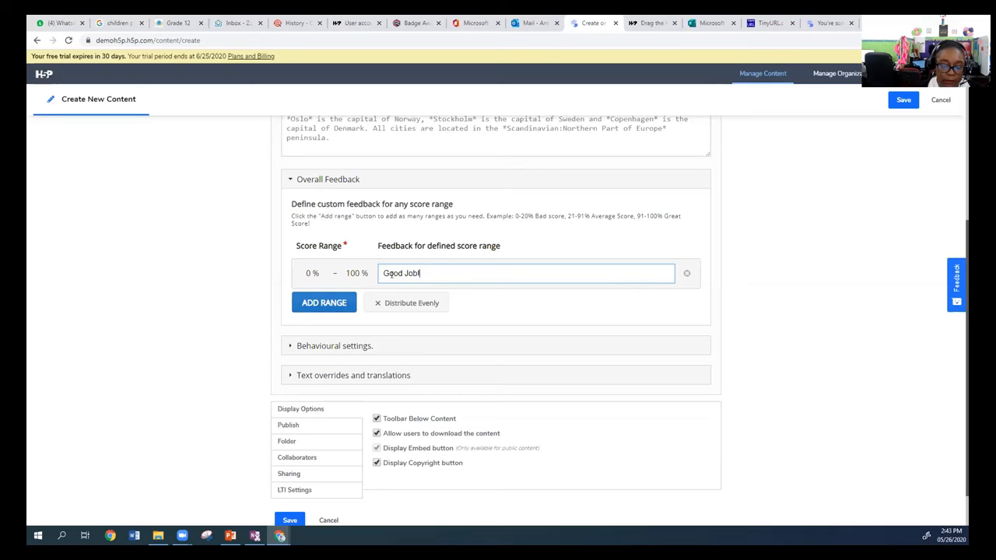
Expand the behavioural settings and disable the "Show Solution" button, leaving Retry and instant feedback enabled.
scroll(336, 306, "down", 1)
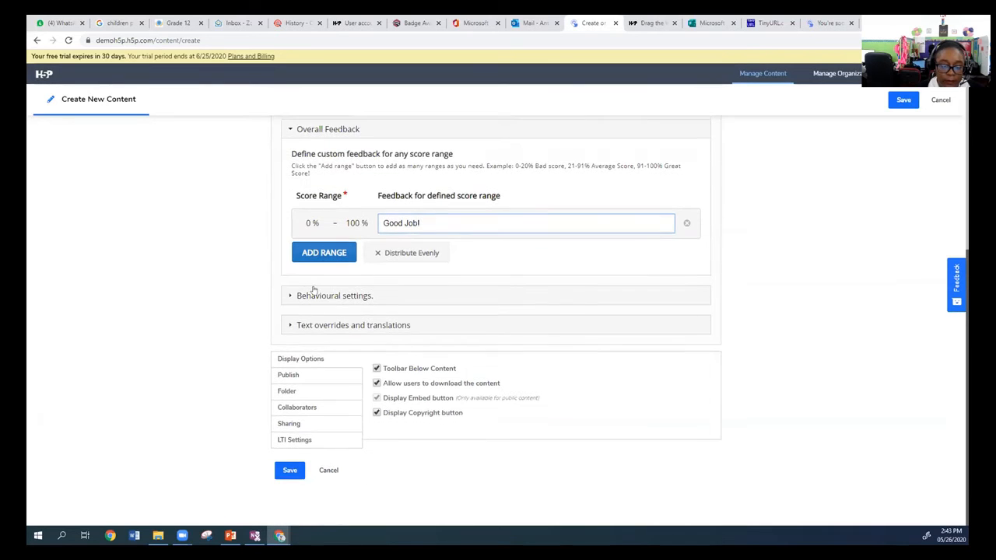
left_click(289, 296)
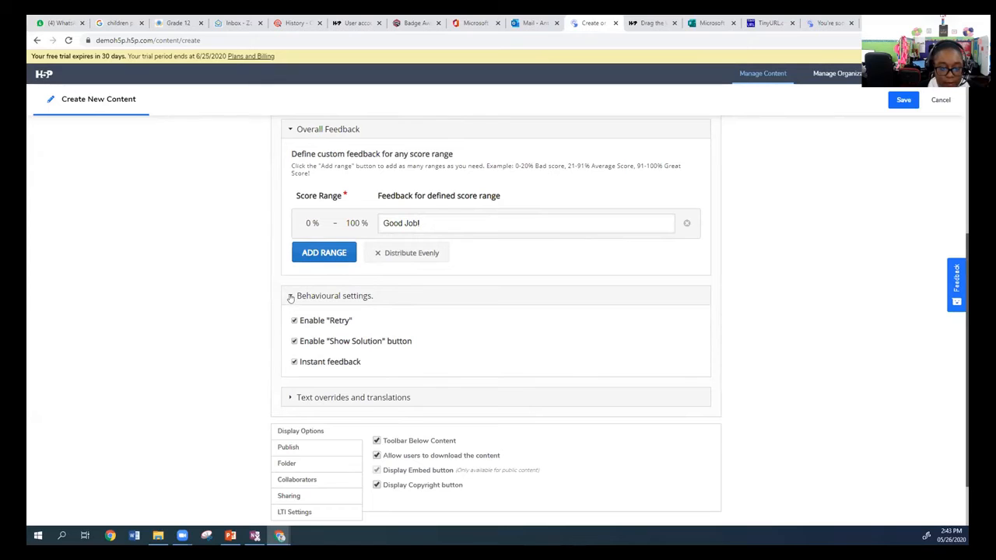
left_click(289, 297)
left_click(289, 296)
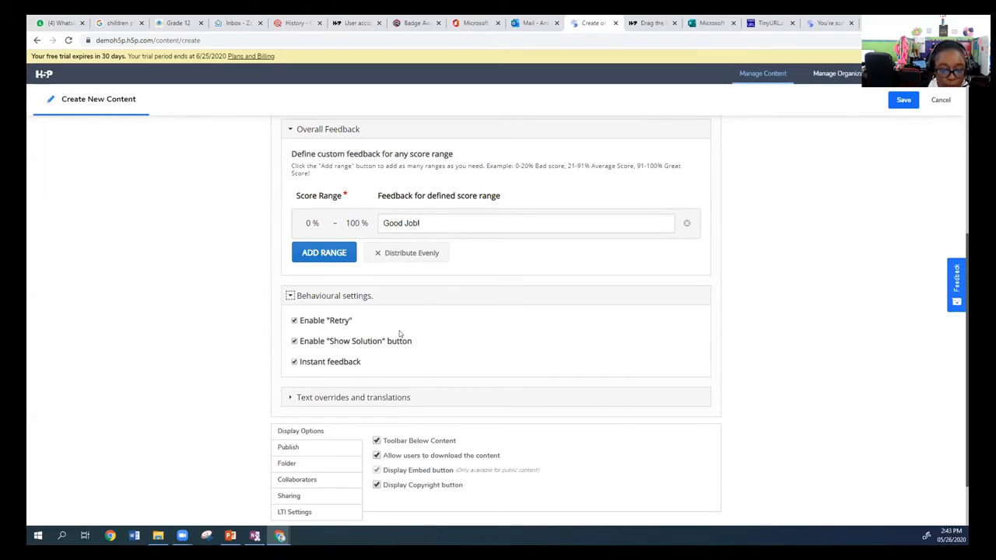
scroll(399, 333, "down", 1)
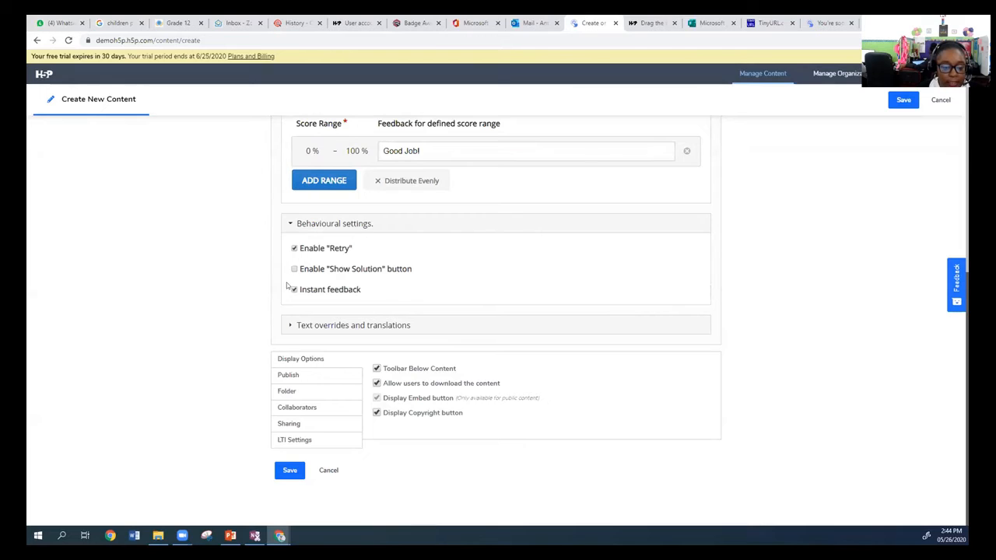
Add a second score range, end the first range at 50%, and change its feedback to "Try Again!".
scroll(396, 297, "up", 2)
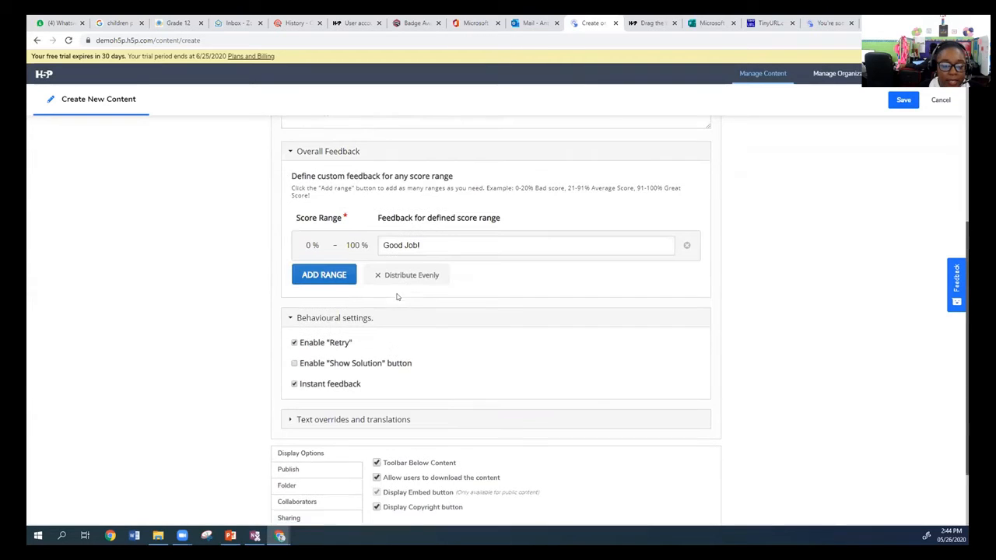
left_click(322, 282)
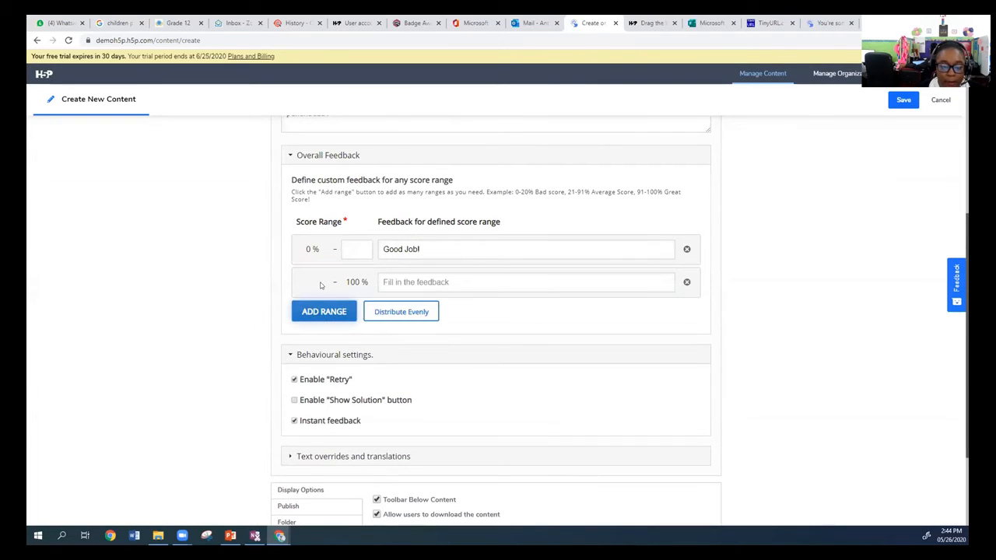
left_click(360, 249)
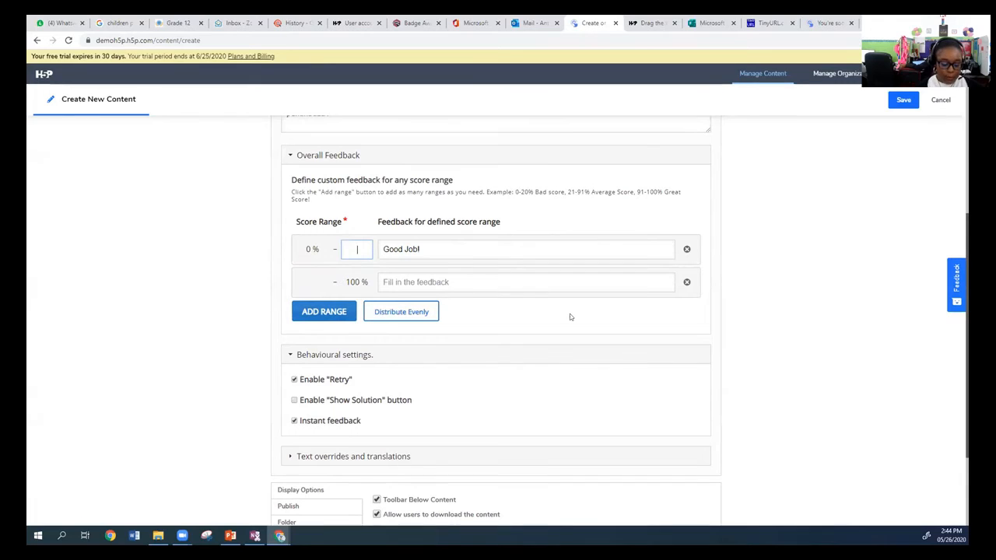
left_click(309, 249)
left_click(357, 249)
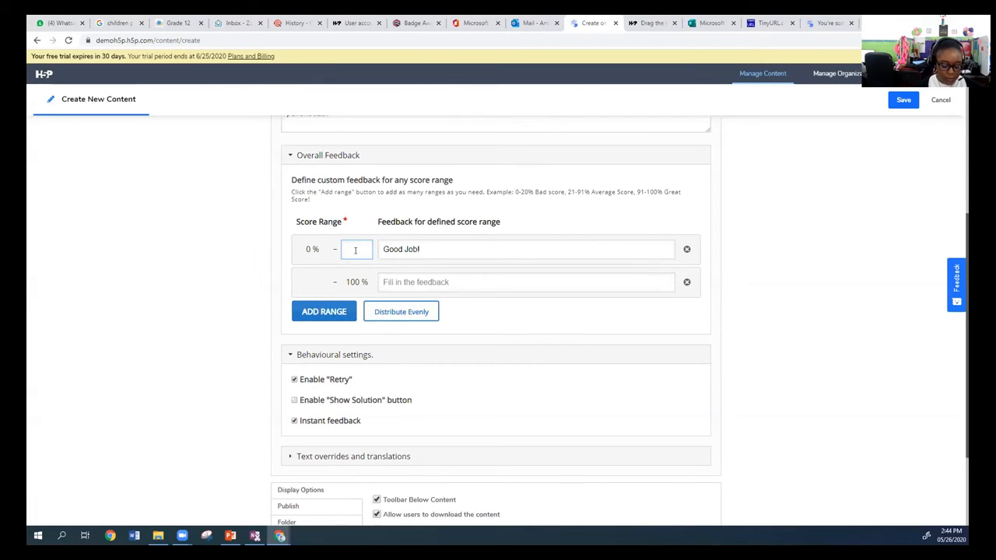
left_click_drag(414, 249, 377, 256)
left_click(413, 249)
type("Try Again!")
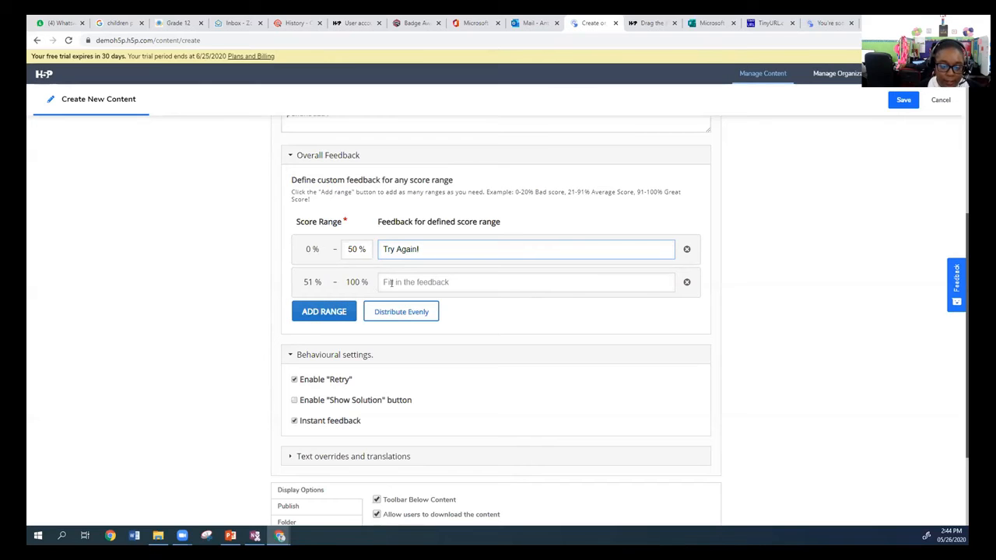
Add a third score range, giving 51–75% the feedback "Good Job!" and 76–100% the feedback "Excellent!".
left_click(350, 312)
left_click(355, 282)
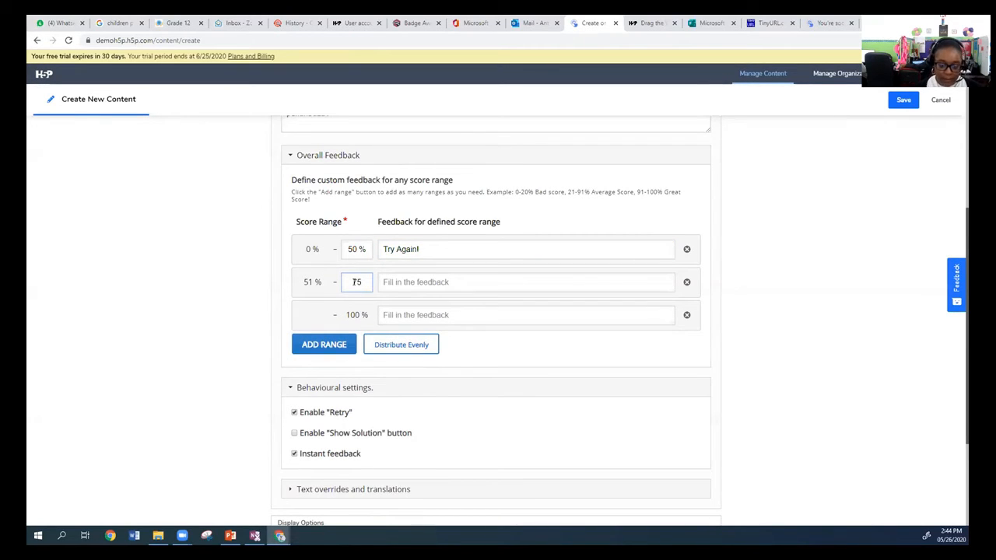
left_click(393, 283)
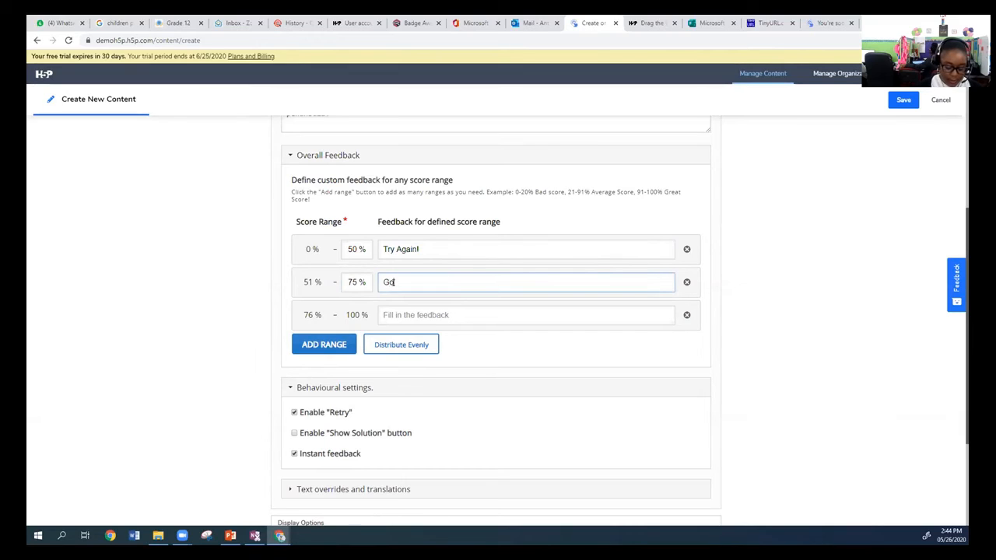
type("Good Job!")
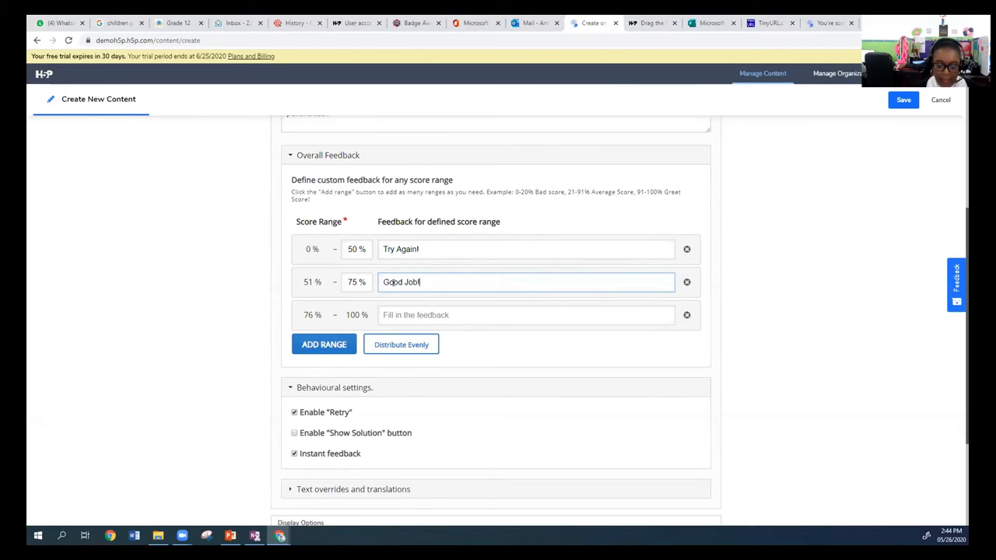
left_click(403, 313)
type("Excellent!")
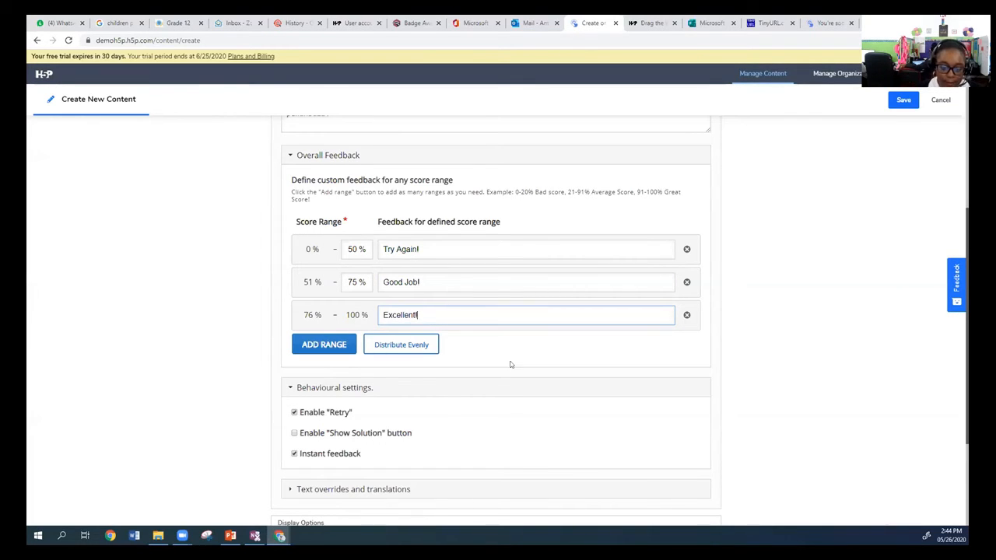
Look through the text overrides and the display, publishing, sharing and collaborator settings of the new content.
scroll(508, 350, "down", 2)
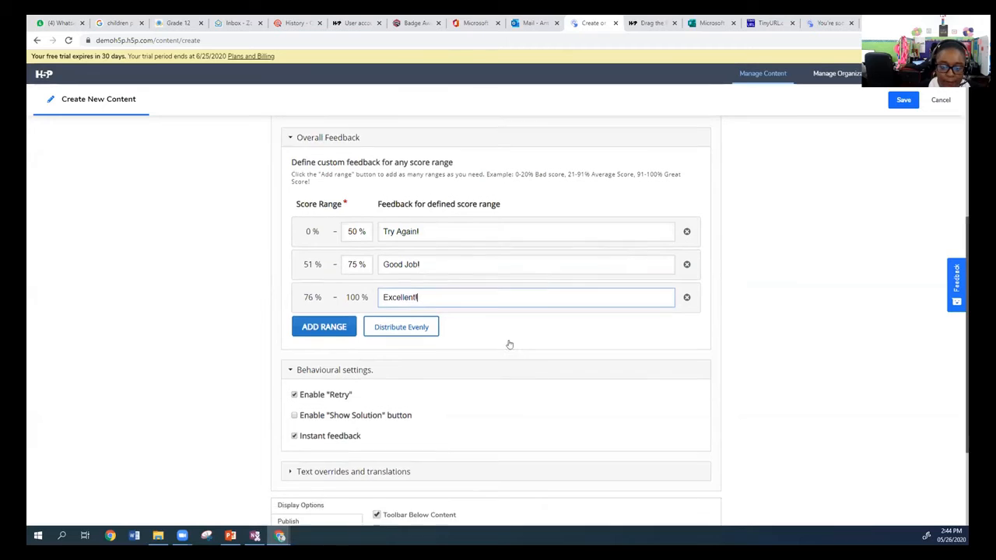
left_click(290, 326)
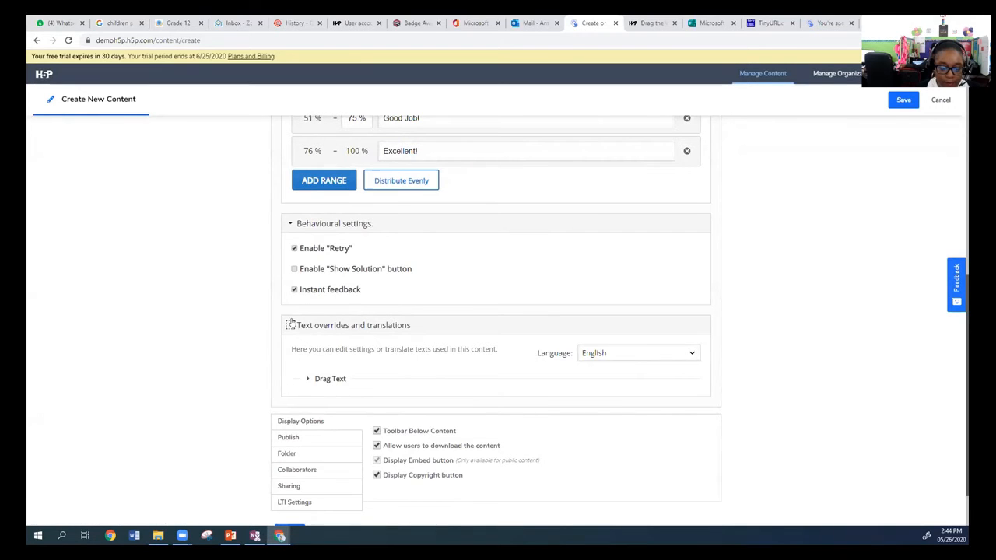
left_click(290, 325)
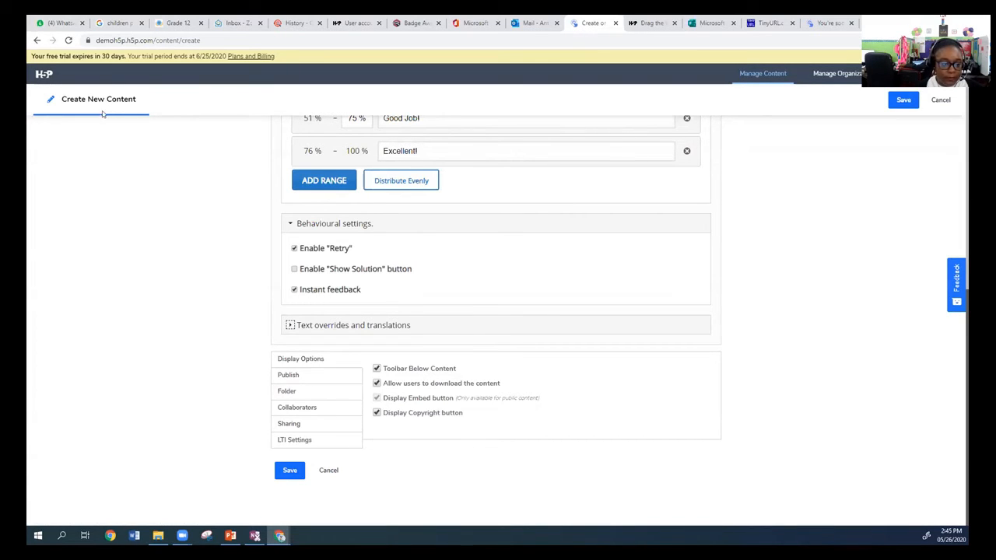
left_click(288, 376)
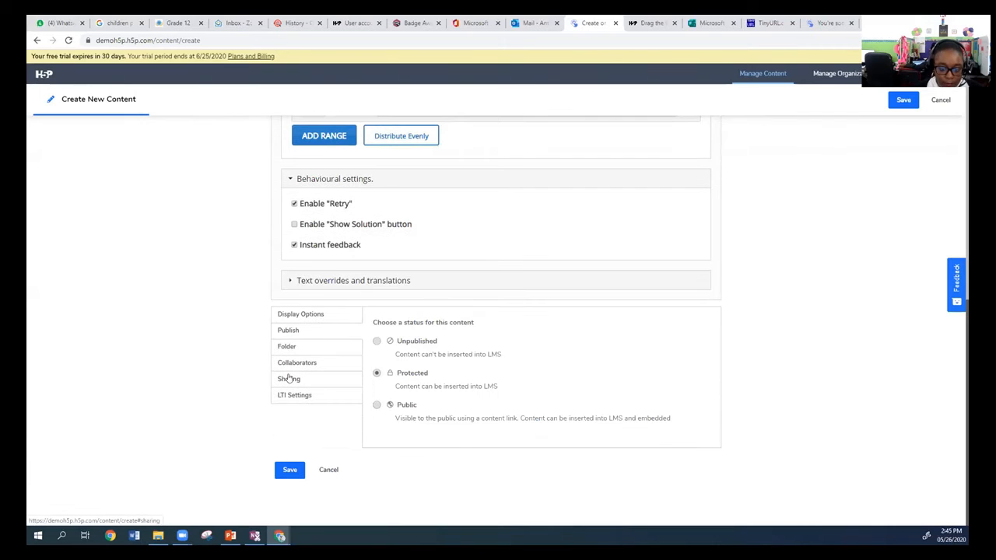
left_click(301, 316)
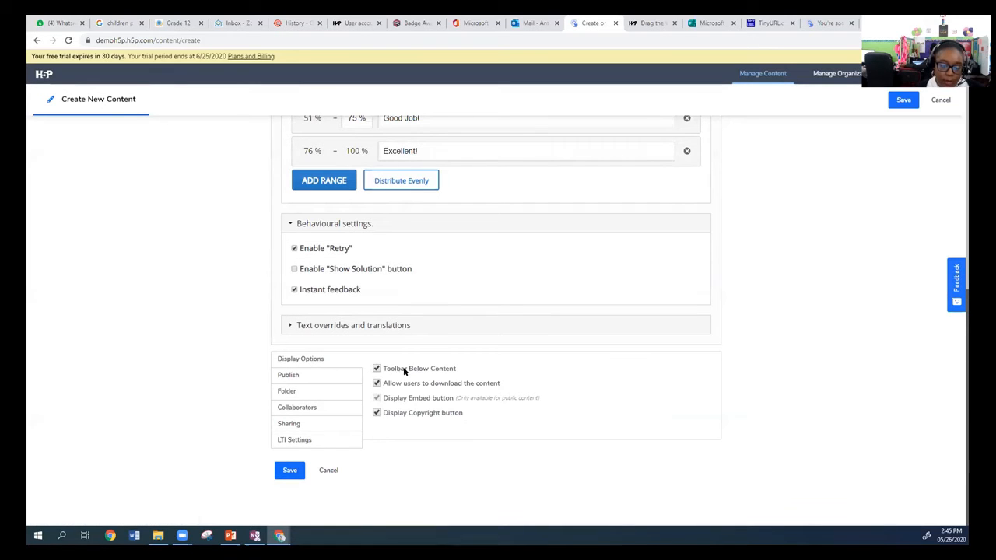
left_click(314, 375)
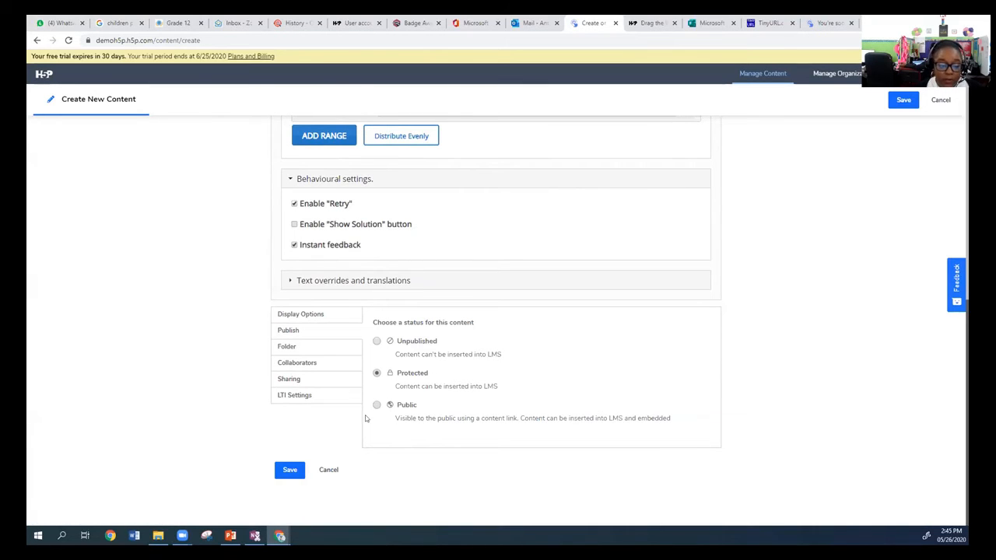
left_click(311, 380)
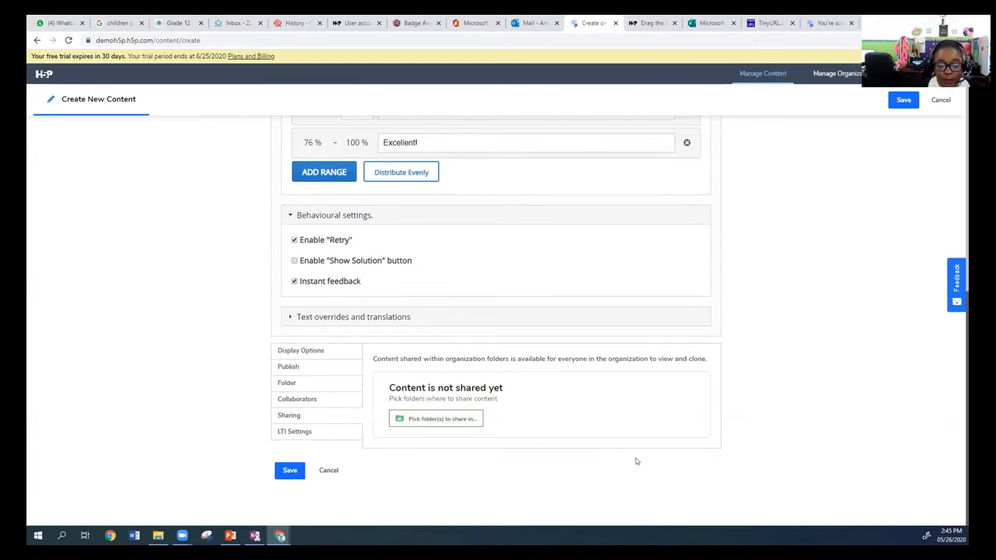
left_click(314, 401)
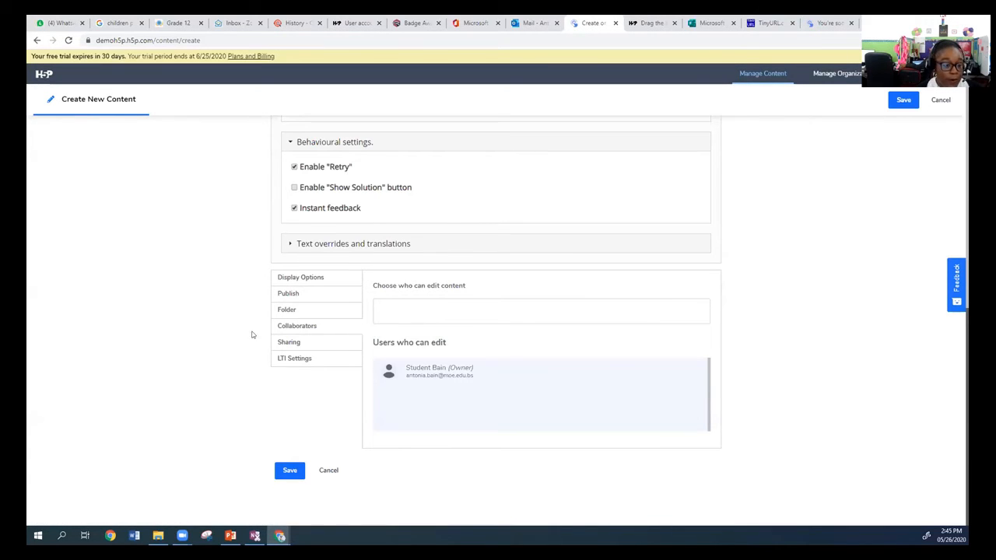
scroll(251, 334, "up", 3)
scroll(363, 364, "down", 3)
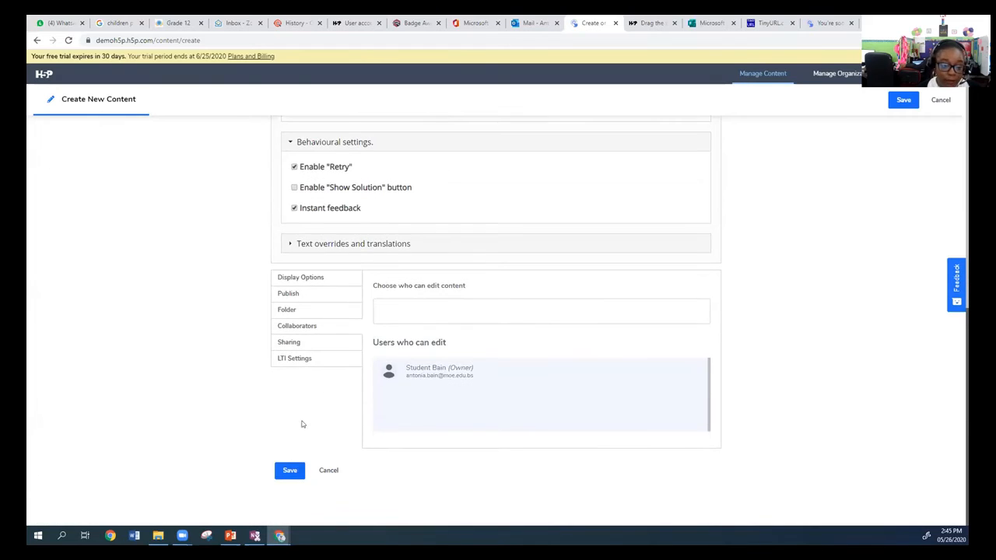
Save the new Drag the Words content, check the activity's sample text in the preview, and reopen it for editing.
left_click(289, 471)
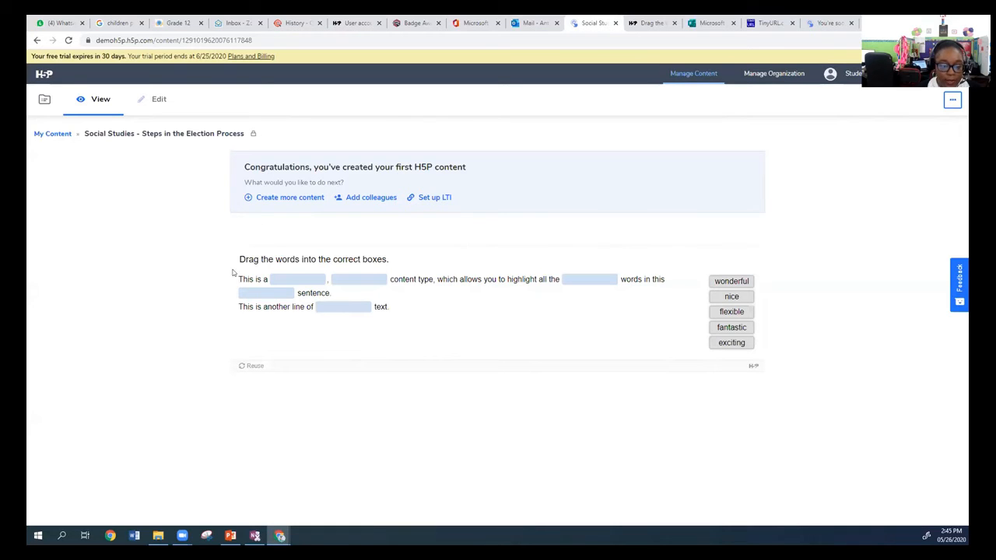
left_click_drag(237, 278, 267, 280)
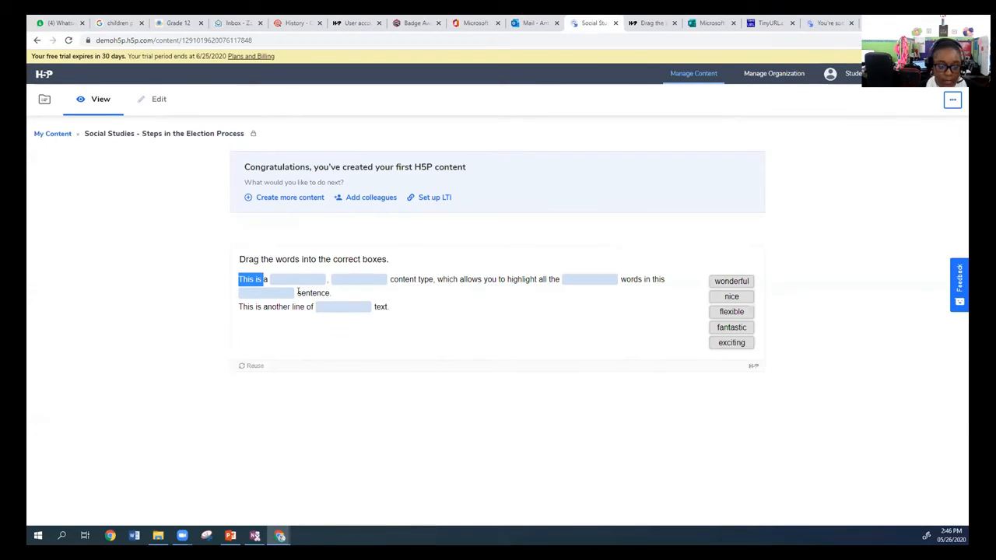
left_click(502, 383)
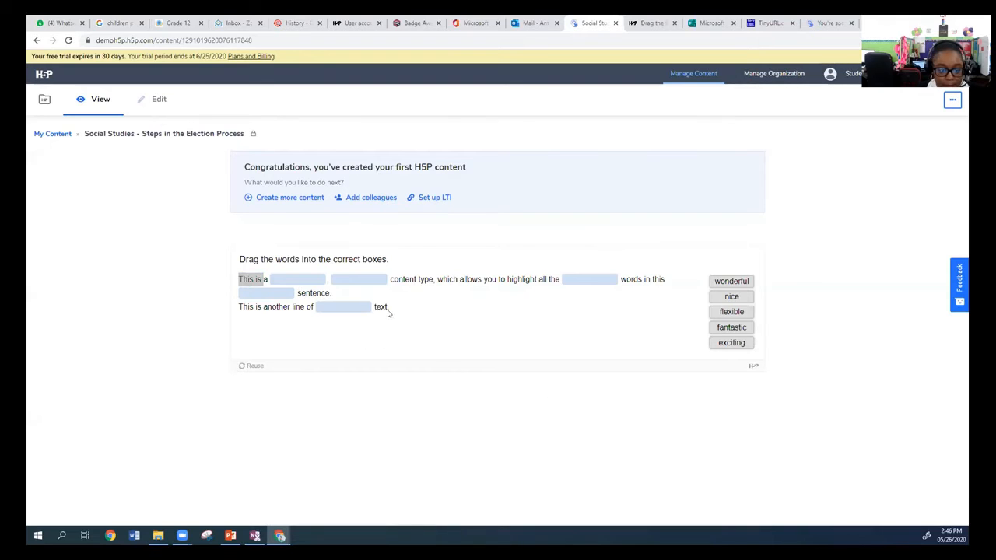
left_click(399, 275)
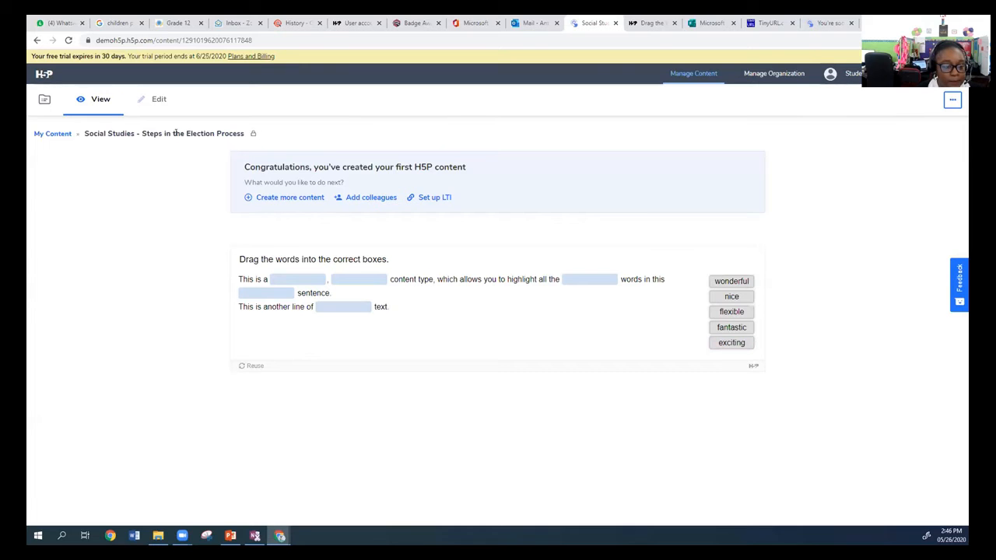
left_click(152, 101)
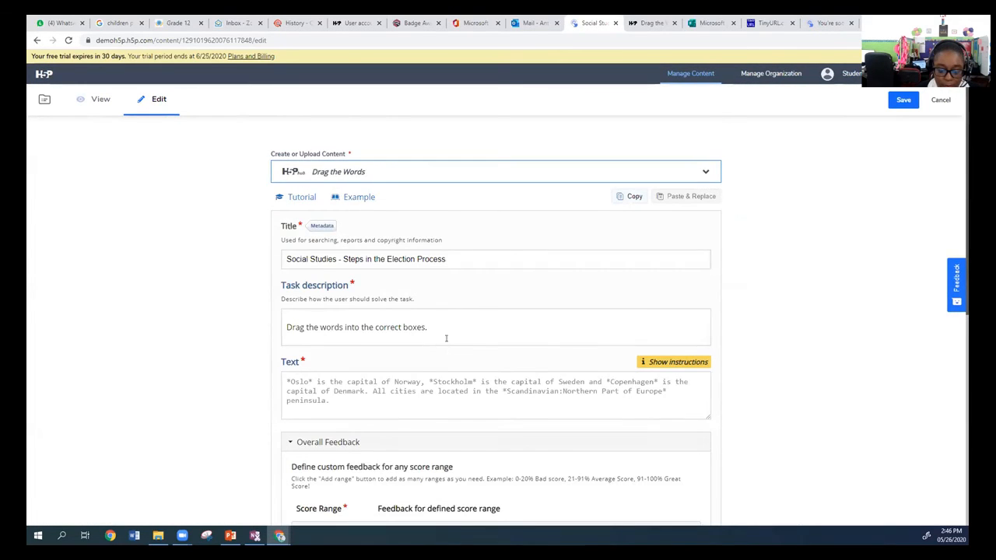
Examine the Drag Text labels under the text overrides and translations, and collapse the group again.
scroll(464, 326, "down", 1)
scroll(463, 325, "down", 5)
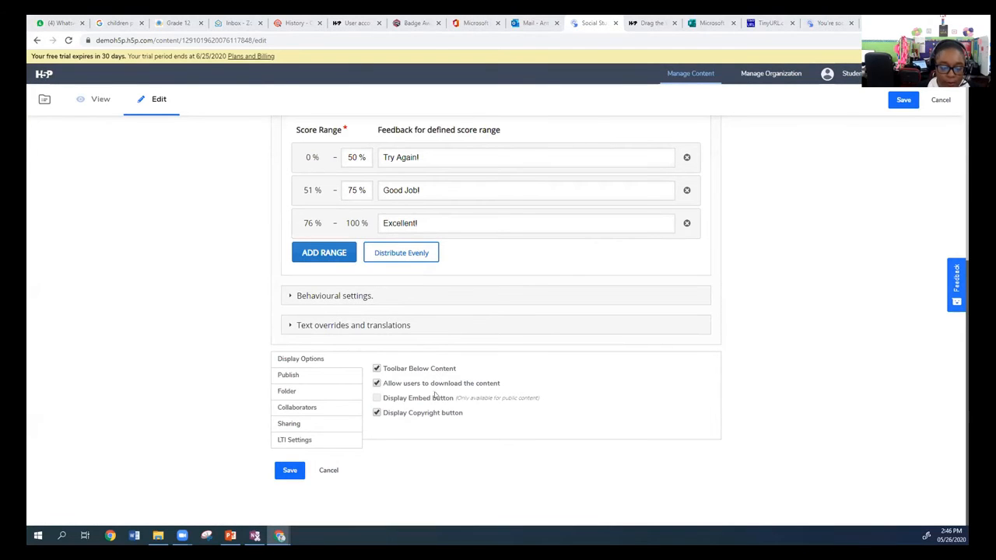
left_click(291, 325)
left_click(291, 325)
left_click(291, 325)
left_click(308, 379)
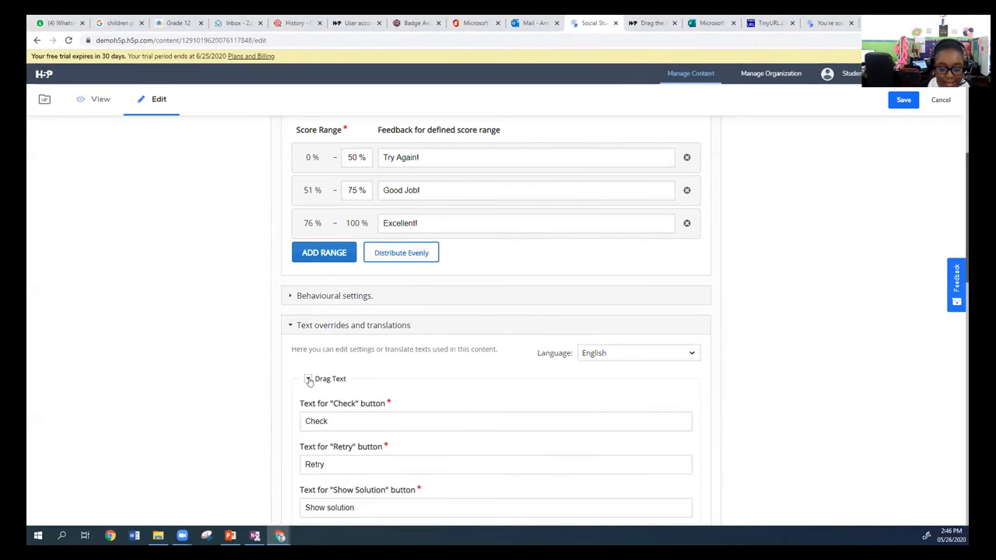
scroll(381, 379, "down", 4)
scroll(393, 381, "down", 8)
scroll(396, 377, "up", 7)
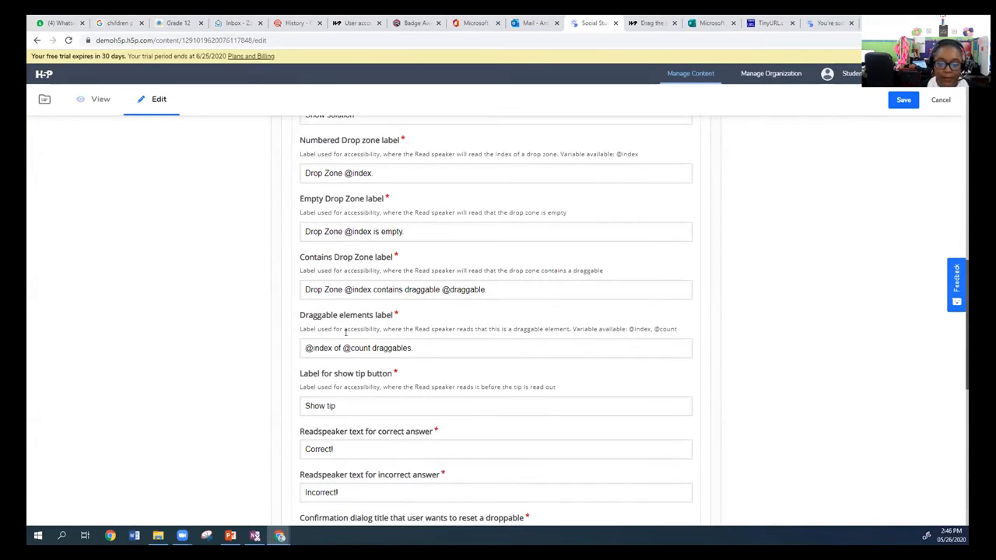
scroll(346, 332, "up", 5)
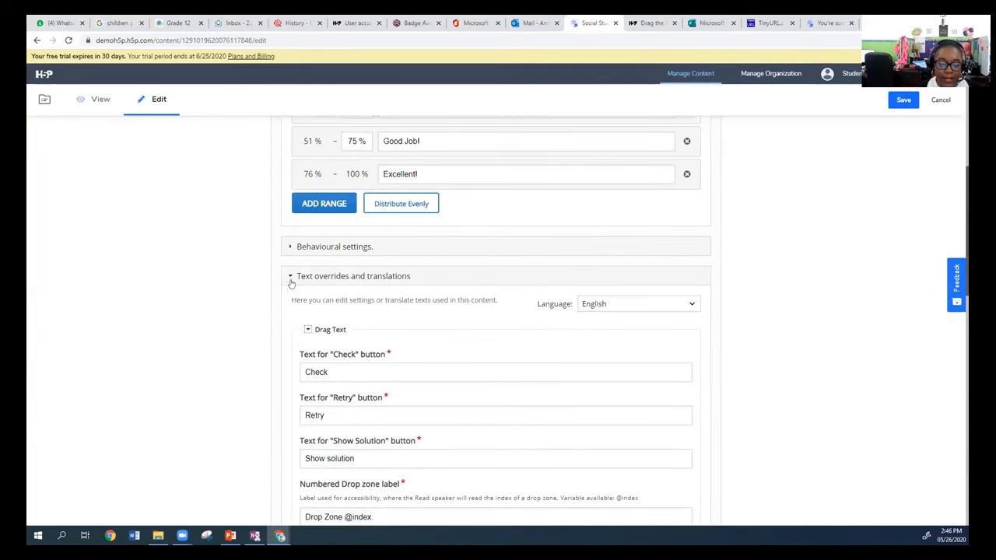
scroll(307, 285, "down", 1)
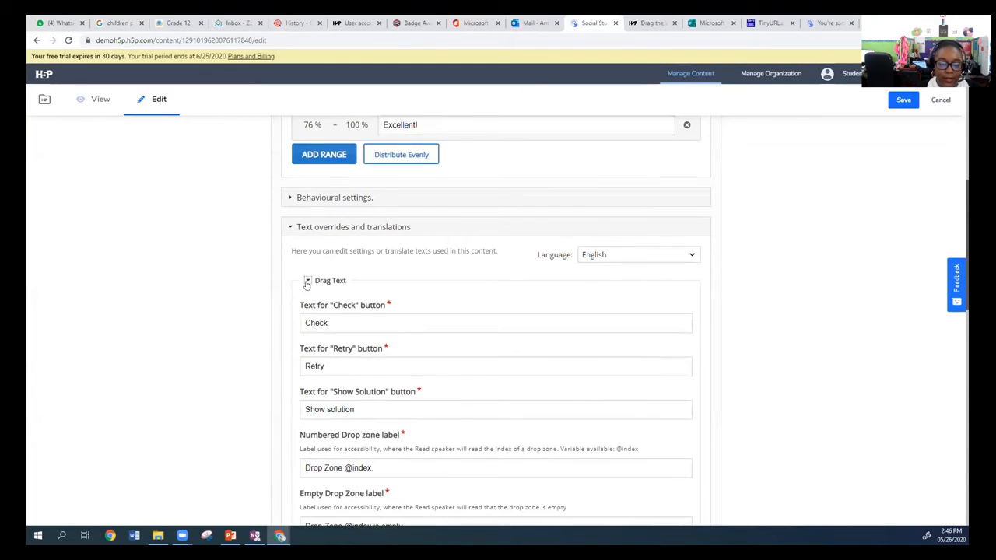
left_click(307, 282)
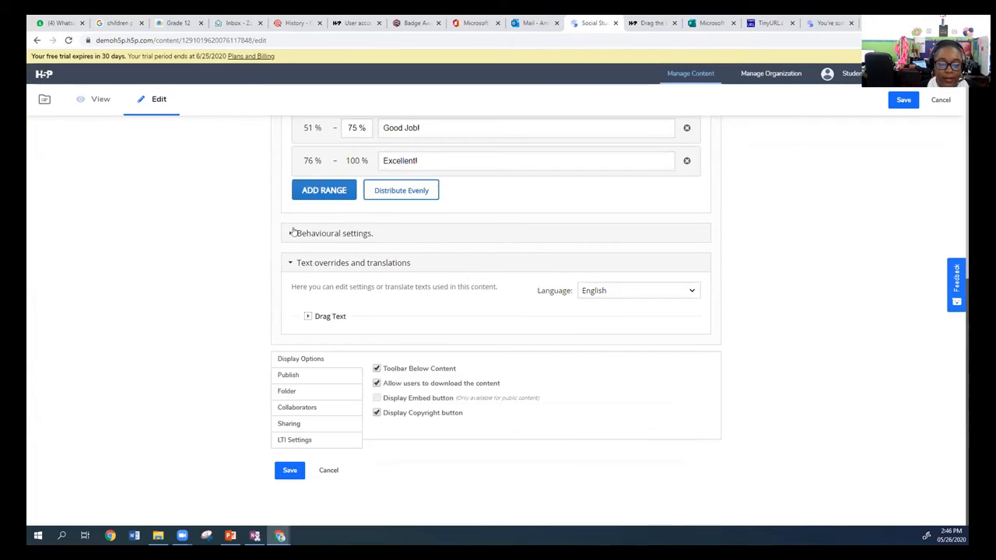
Look through the content's LTI, sharing, collaborator, folder, publishing and display settings.
left_click(299, 440)
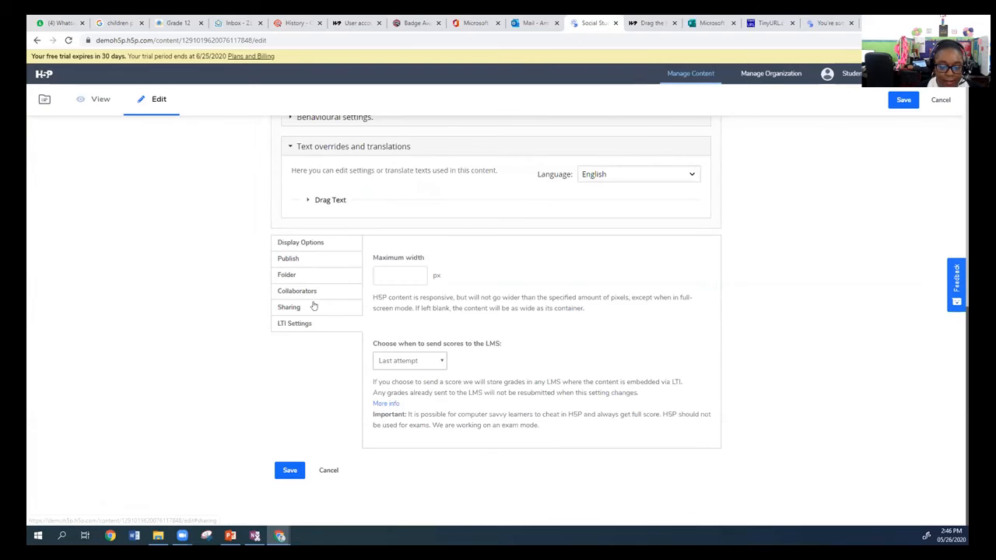
left_click(312, 306)
left_click(307, 396)
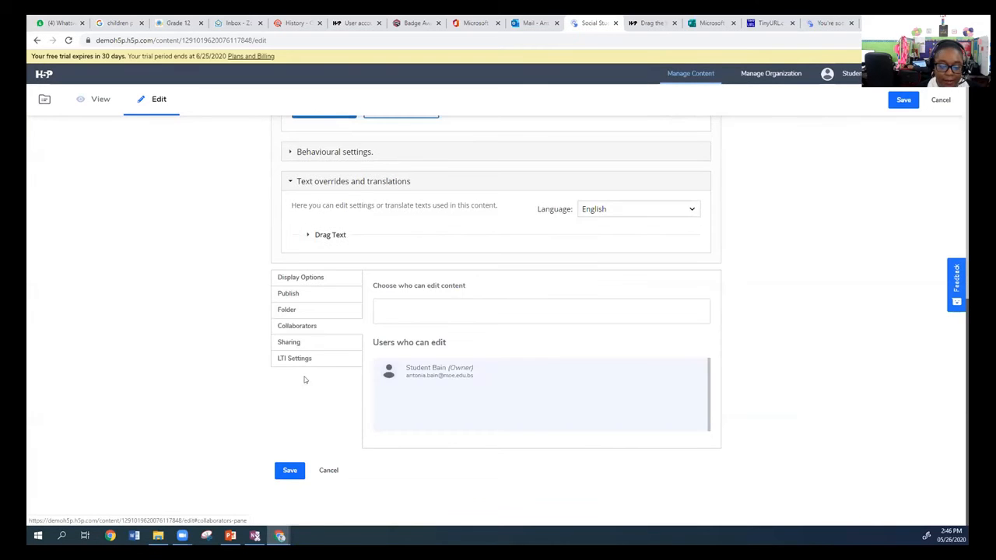
left_click(307, 311)
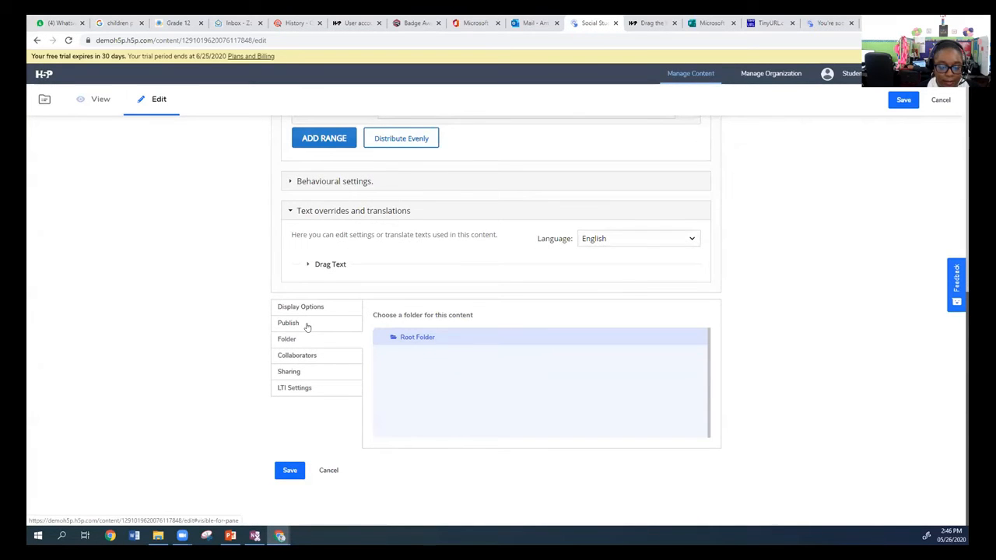
left_click(307, 327)
left_click(320, 316)
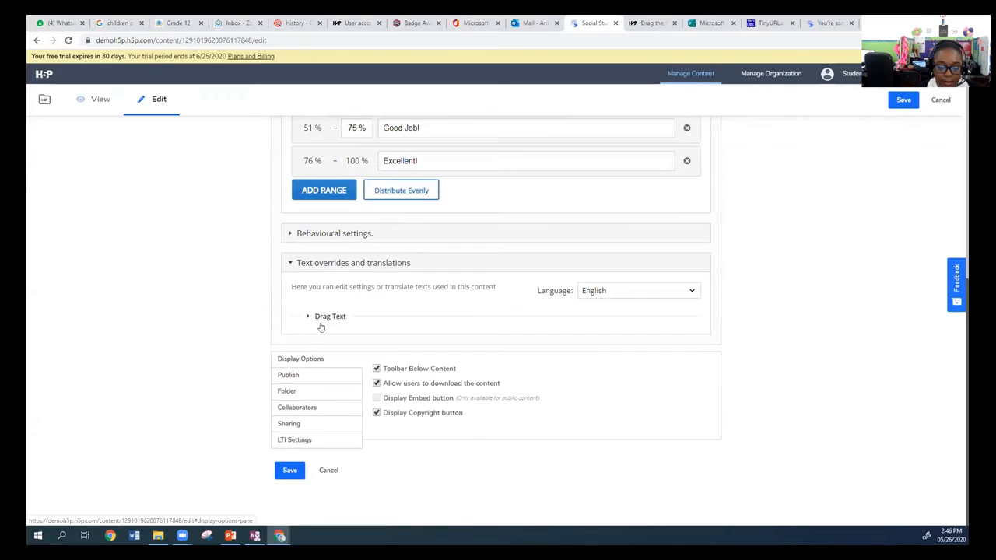
Begin the activity's Text with "The first step in the election process is that".
scroll(406, 311, "up", 4)
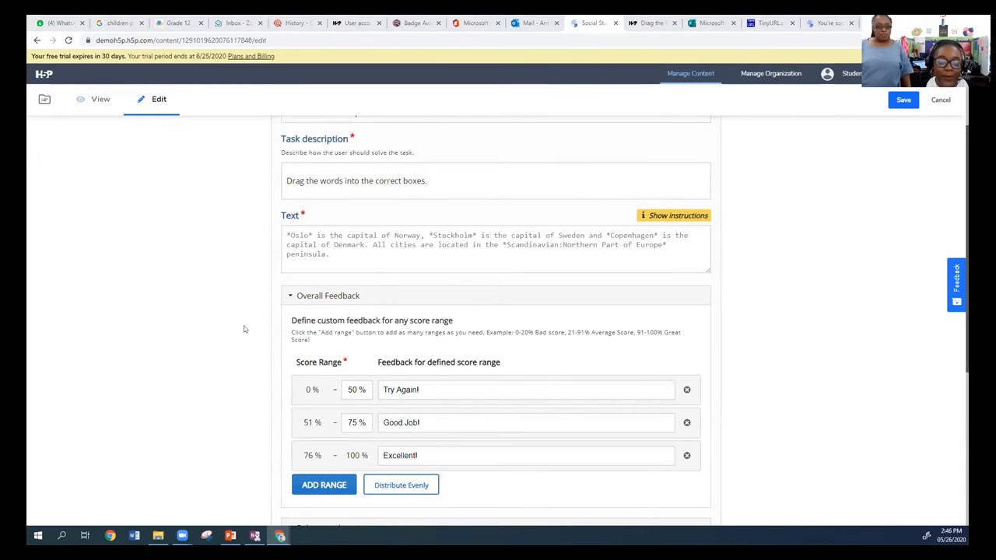
scroll(461, 303, "up", 2)
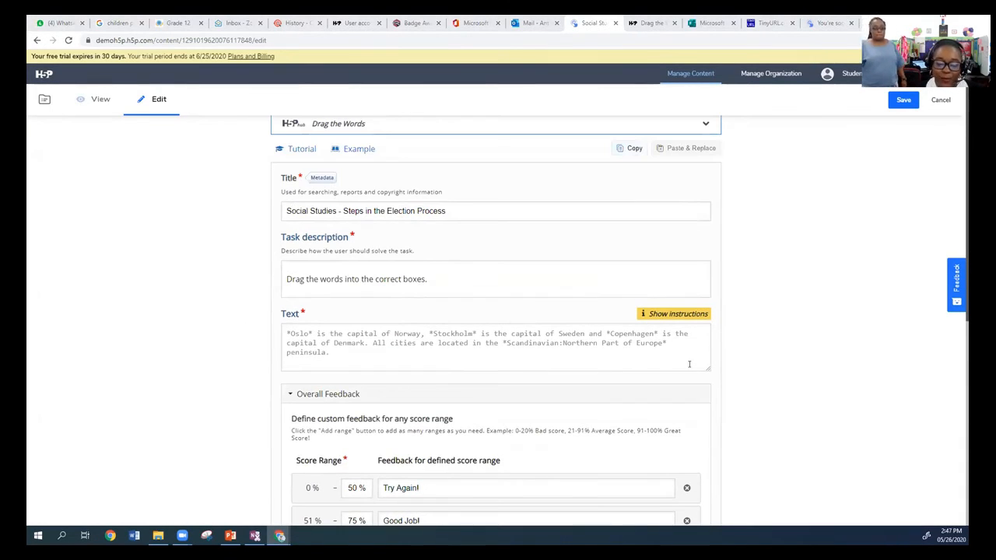
scroll(676, 359, "up", 1)
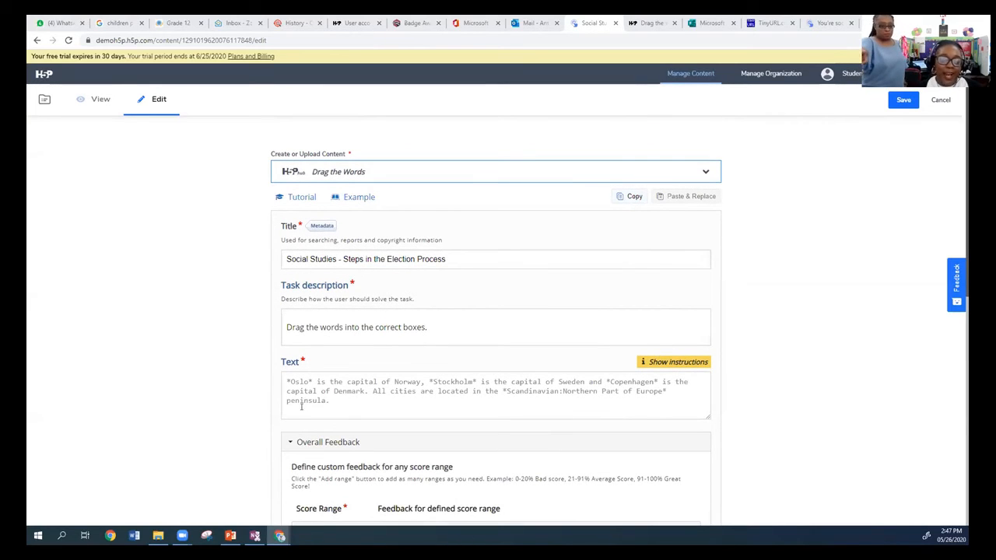
left_click(339, 406)
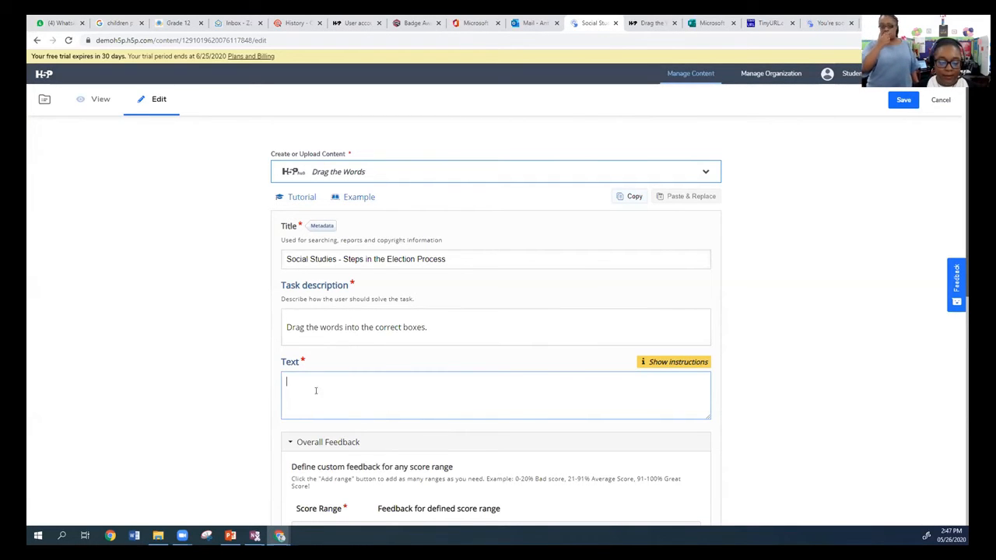
scroll(309, 393, "down", 1)
scroll(335, 398, "up", 1)
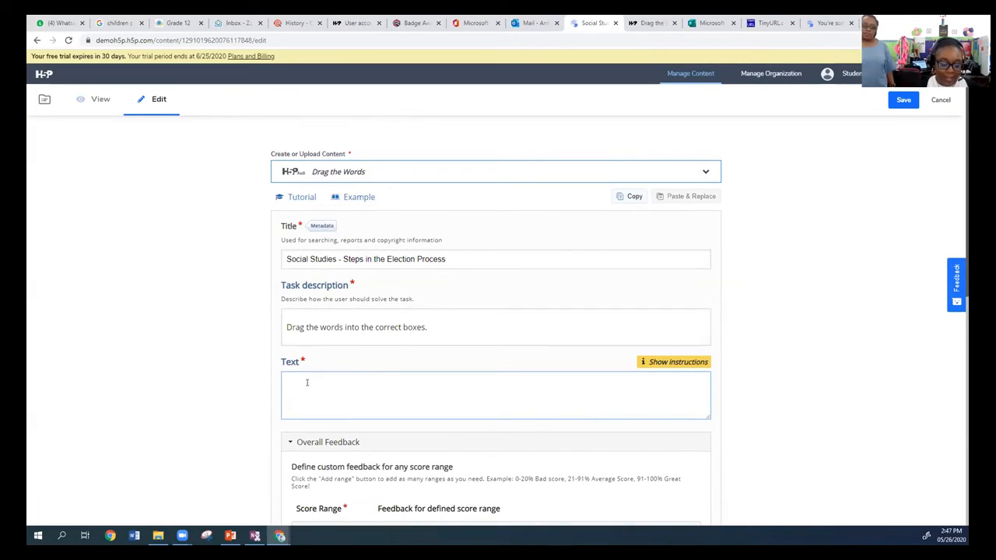
type("The P")
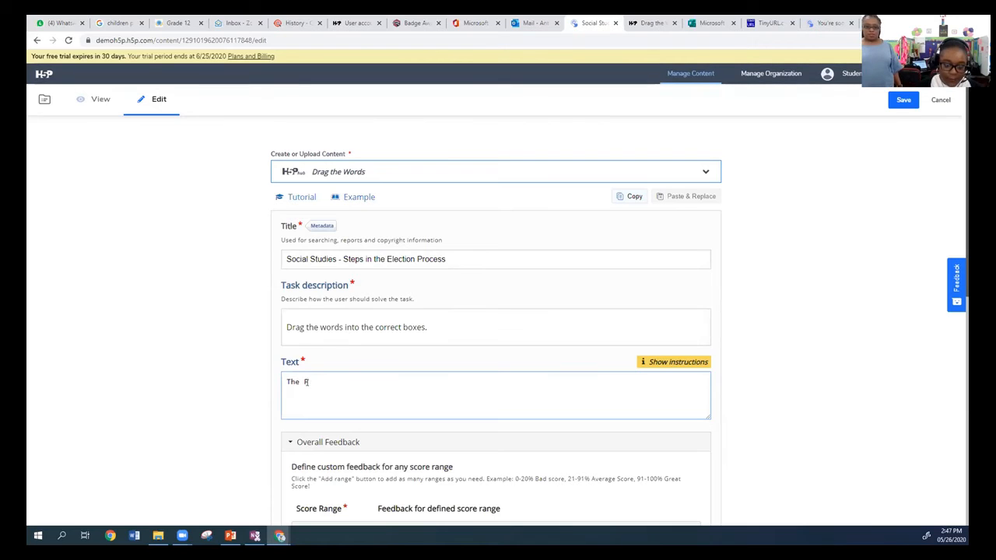
key("BackSpace")
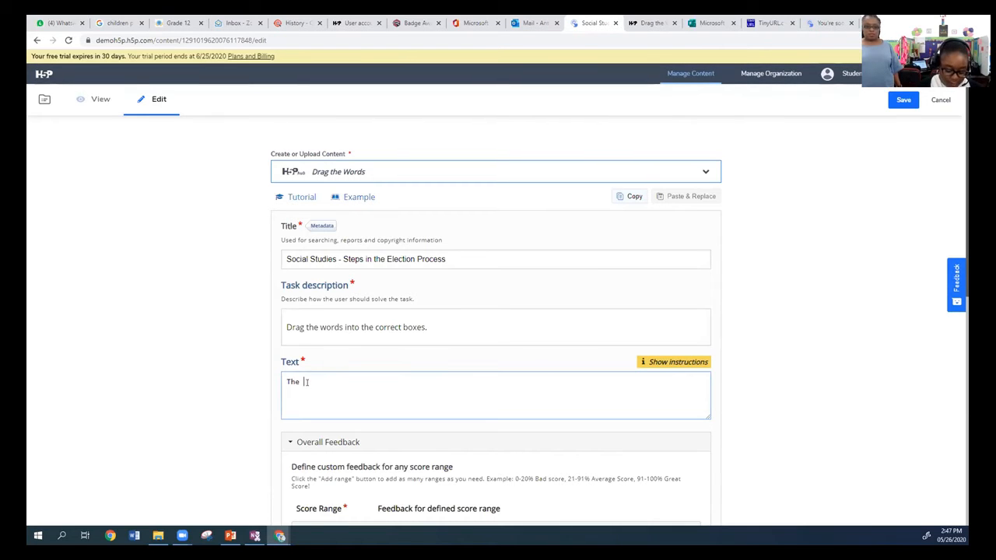
type("first")
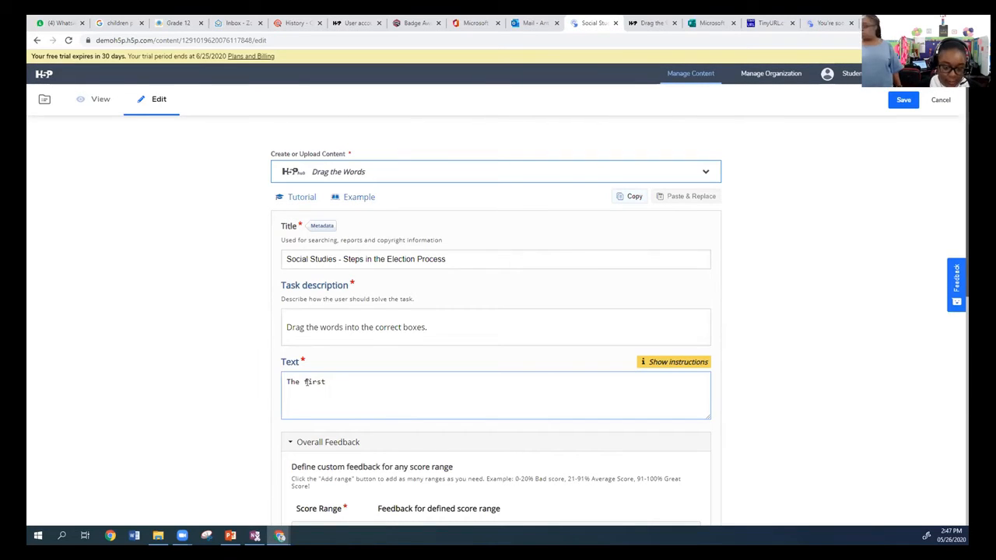
type(" step i")
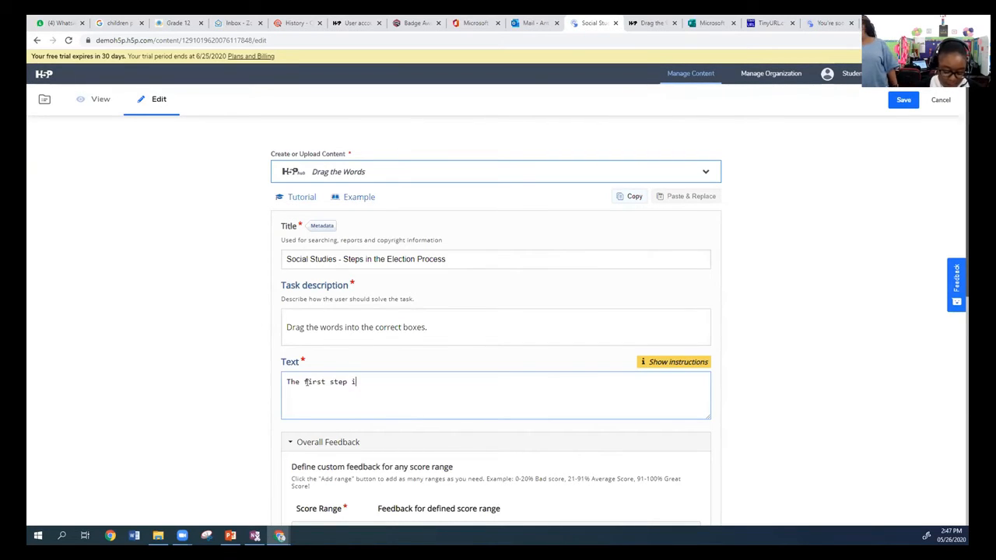
type("n the ")
type("ecle")
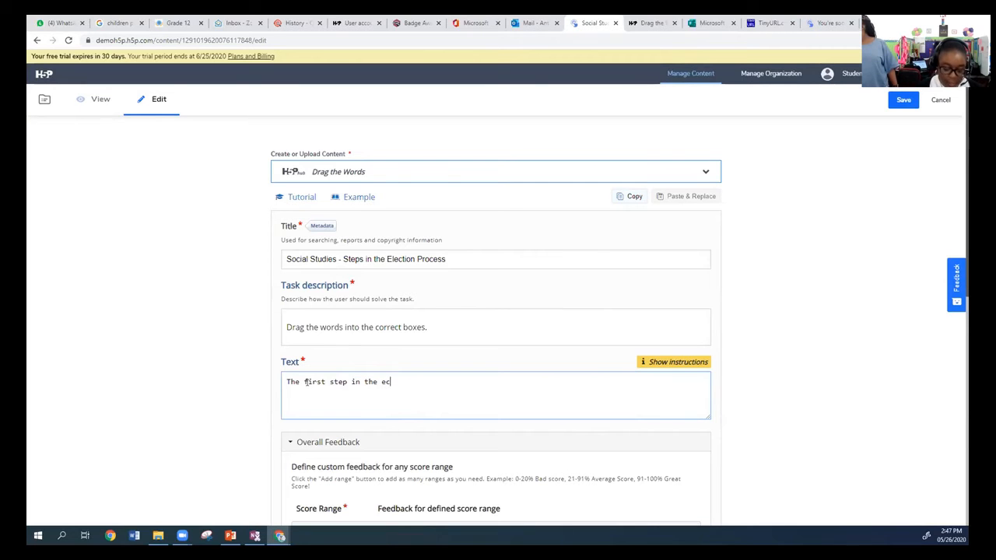
key("BackSpace")
key("BackSpace")
key("BackSpace")
type("le")
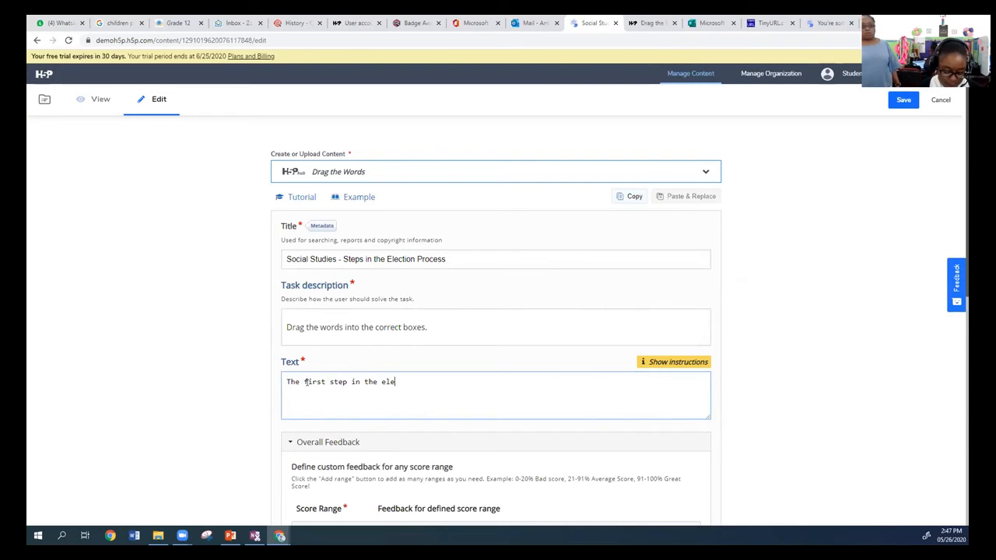
type("ction proce")
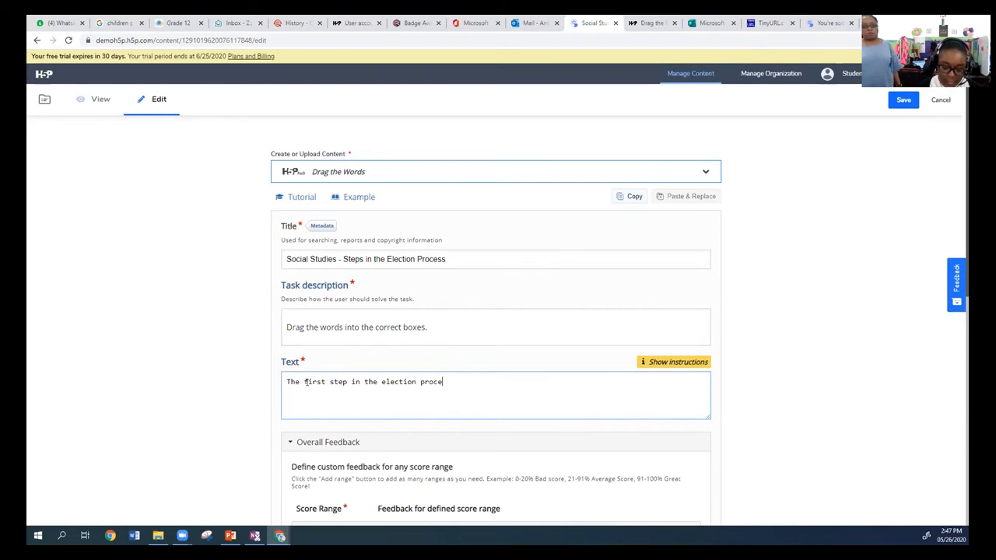
type("ss is that")
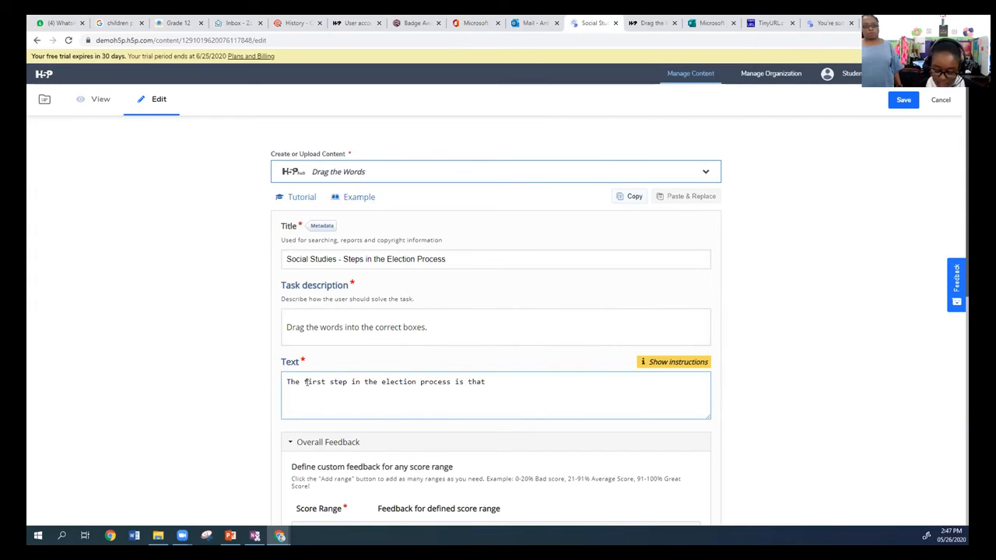
type(" *Government ")
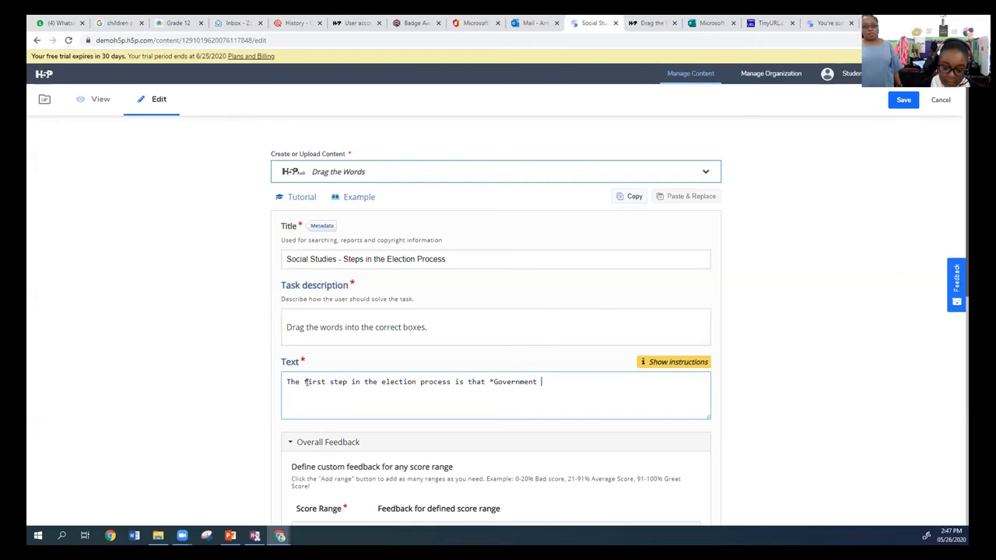
type("is Dis")
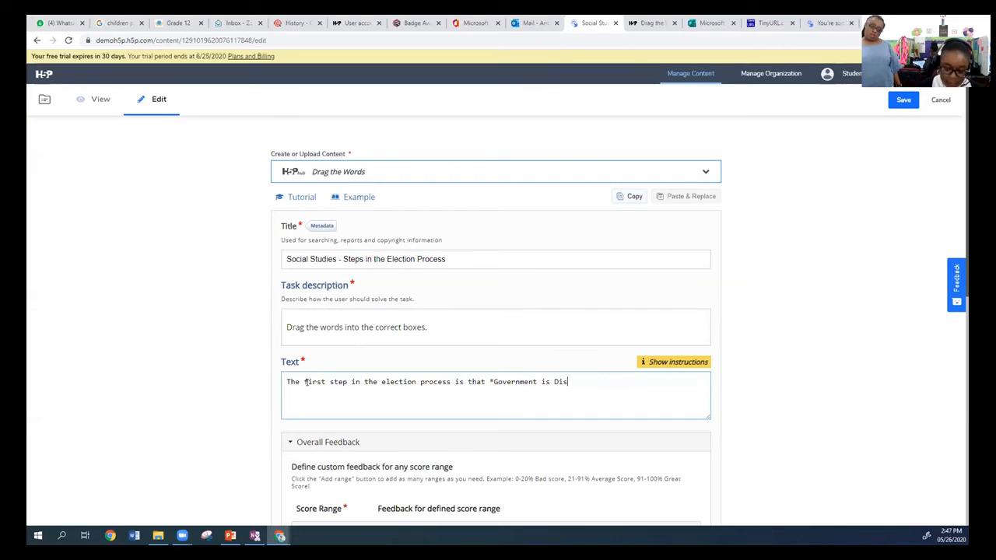
type("solved")
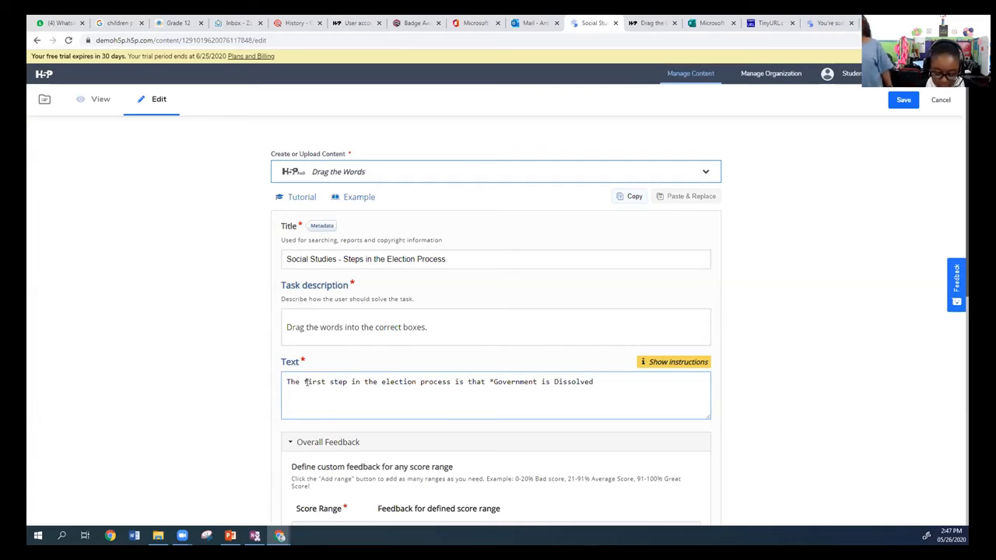
type("*")
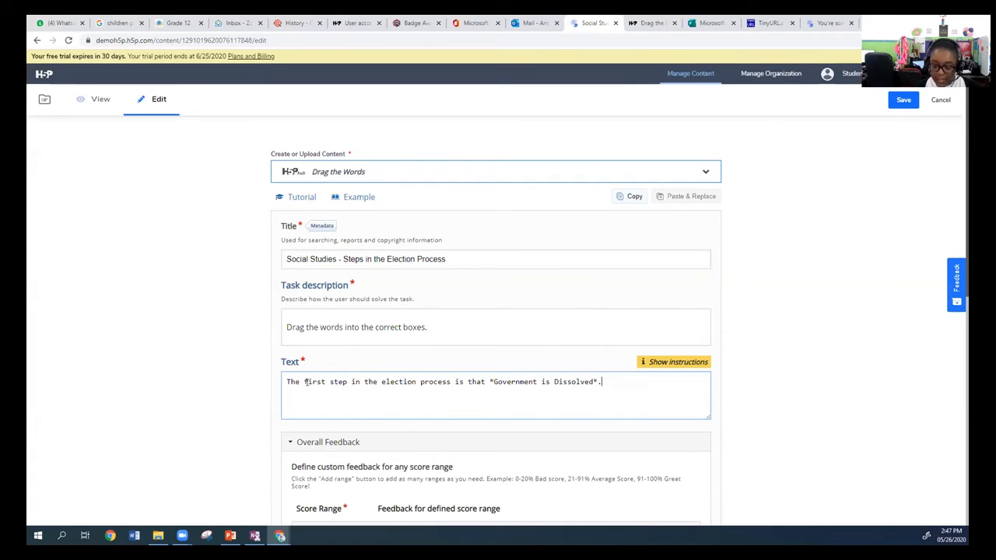
Add a second sentence to the Text: "Step Two is the *Election Day is Announced*", with the answer enclosed in asterisks.
type(". Step")
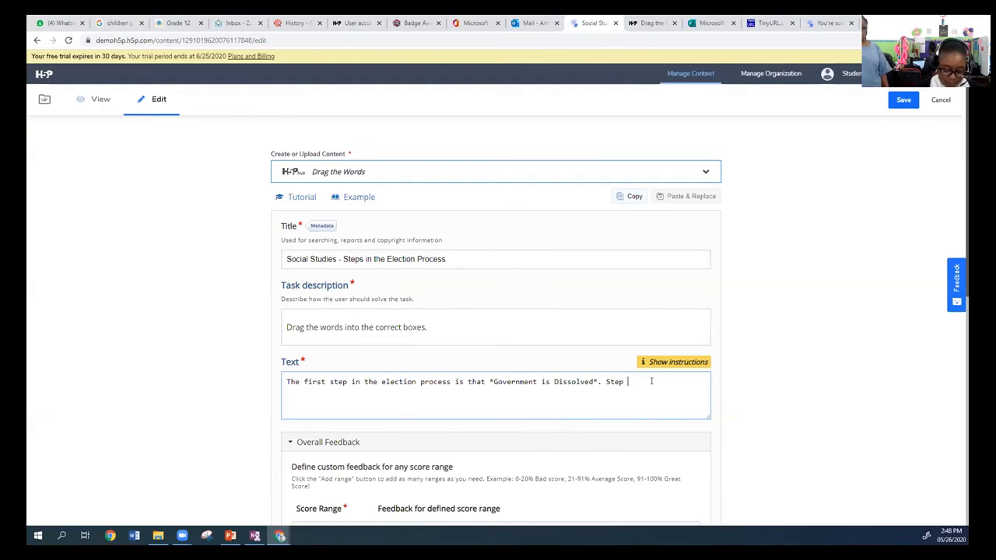
type(" Two is the ")
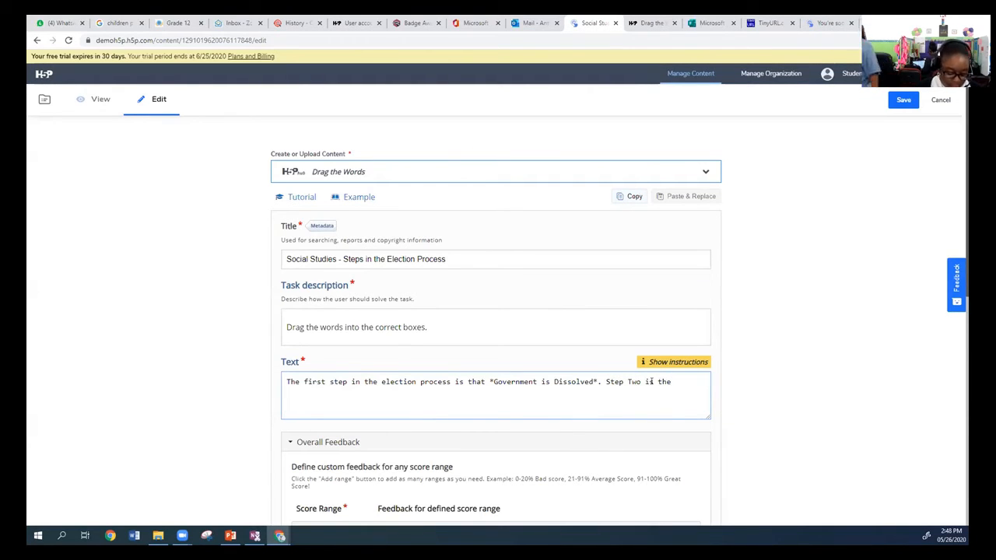
type("*")
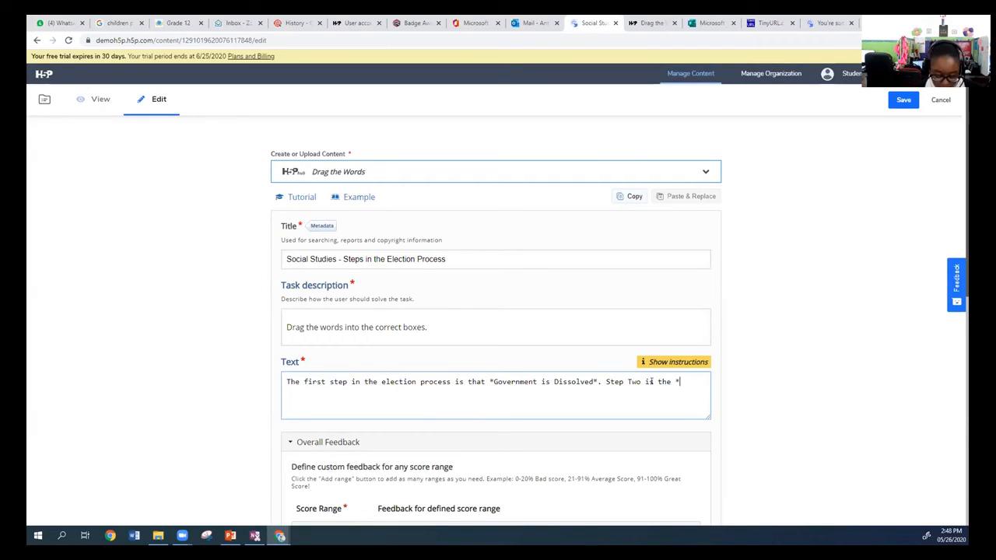
type("Election Day is Announced*")
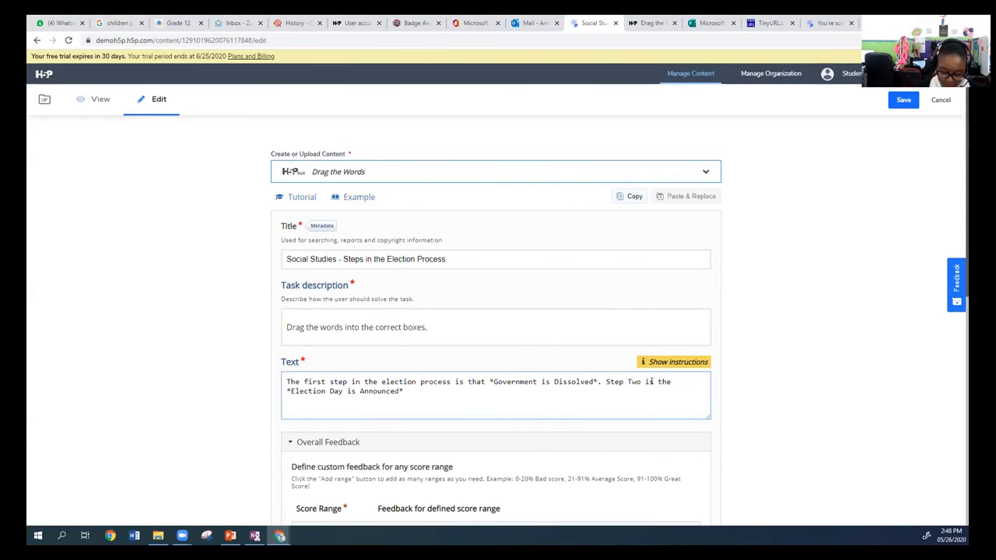
Continue the Text with "Step Three is *Nomination Day*", enclosing the answer in asterisks.
type(". Step Three ")
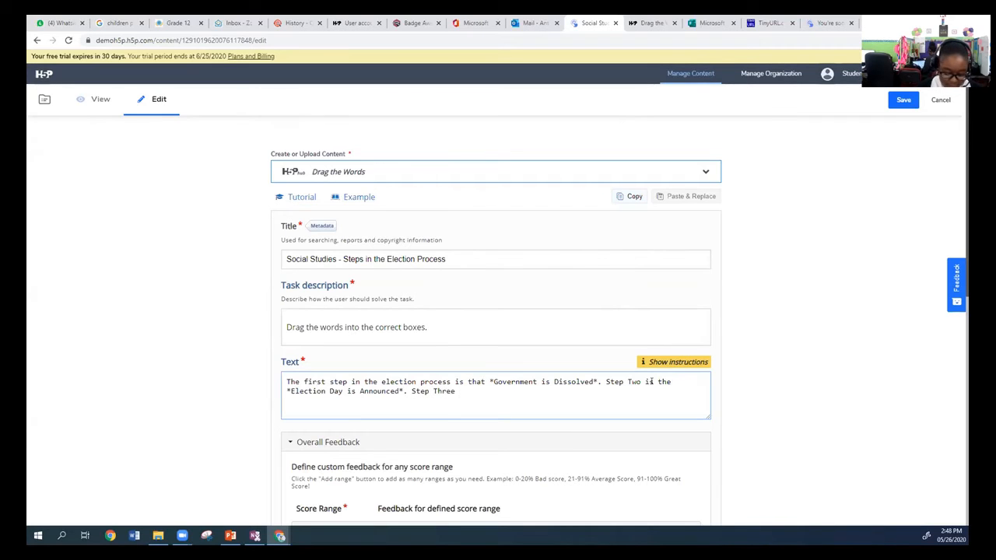
type("is Nomination Day")
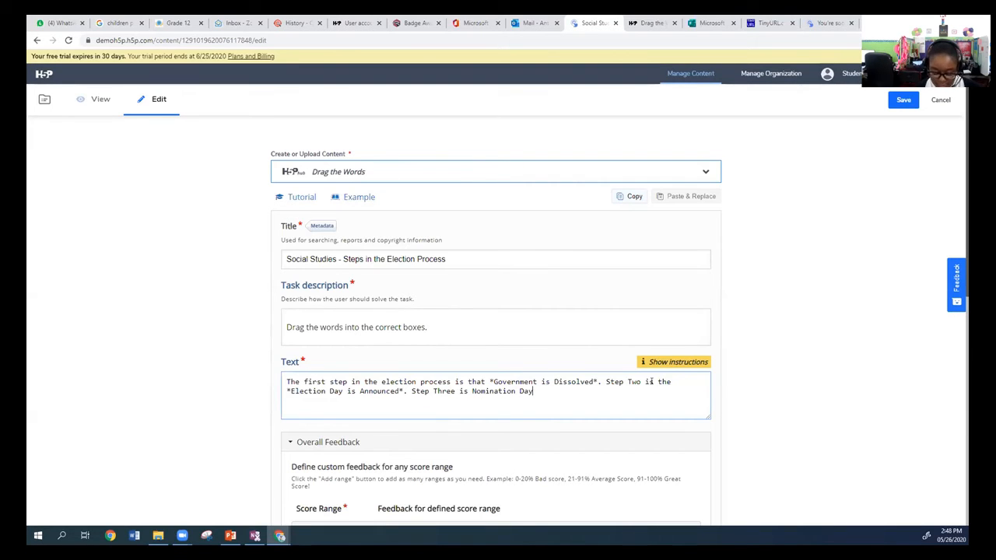
left_click(470, 391)
type("*")
key("Right")
key("Right")
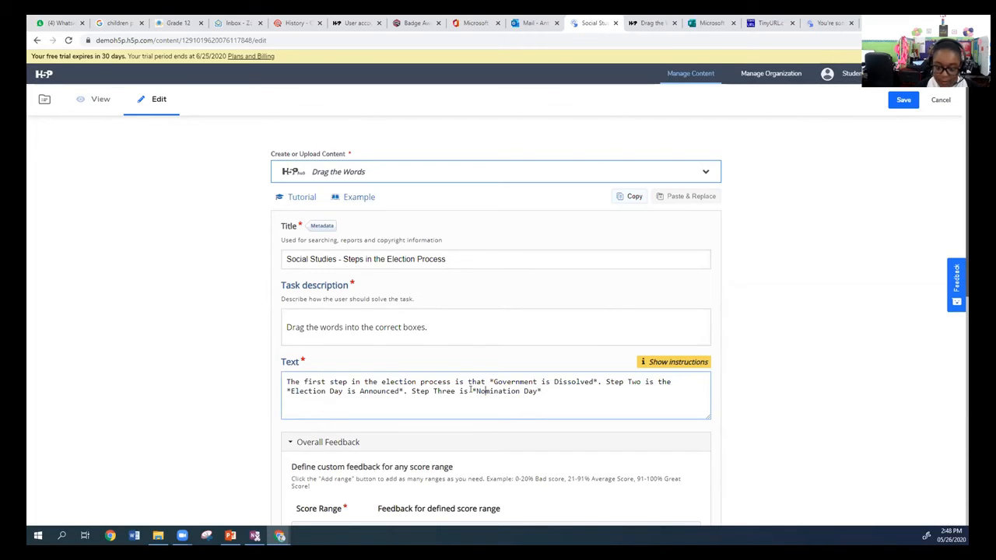
key("Right")
key("Right")
key("Right")
key("Right")
key("Right")
key("Right")
key("Right")
Add the sentence "Step Four is *Campaigning*" to the Text, with asterisks around the draggable answer.
type("Step Fo")
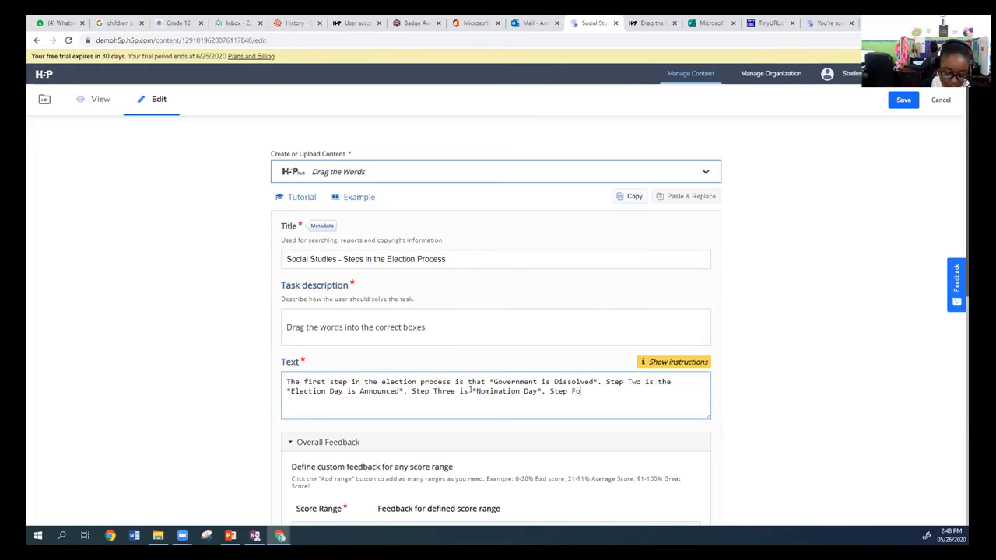
type("ur is Camp")
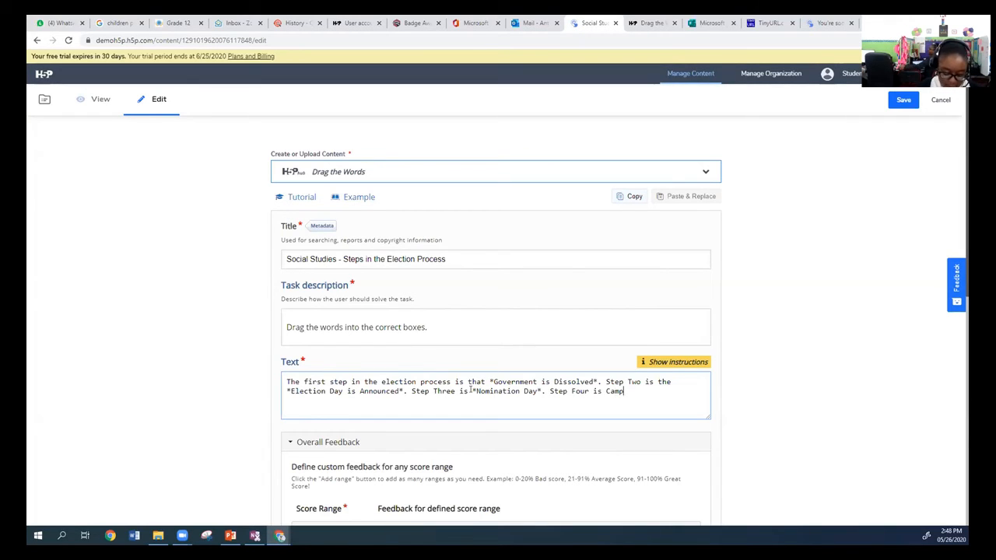
type("aigning*")
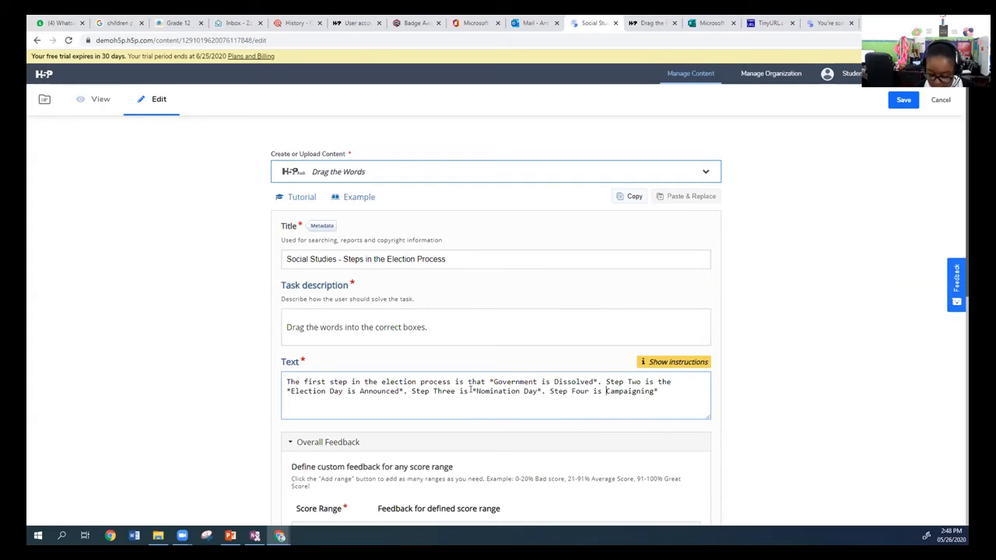
type("*")
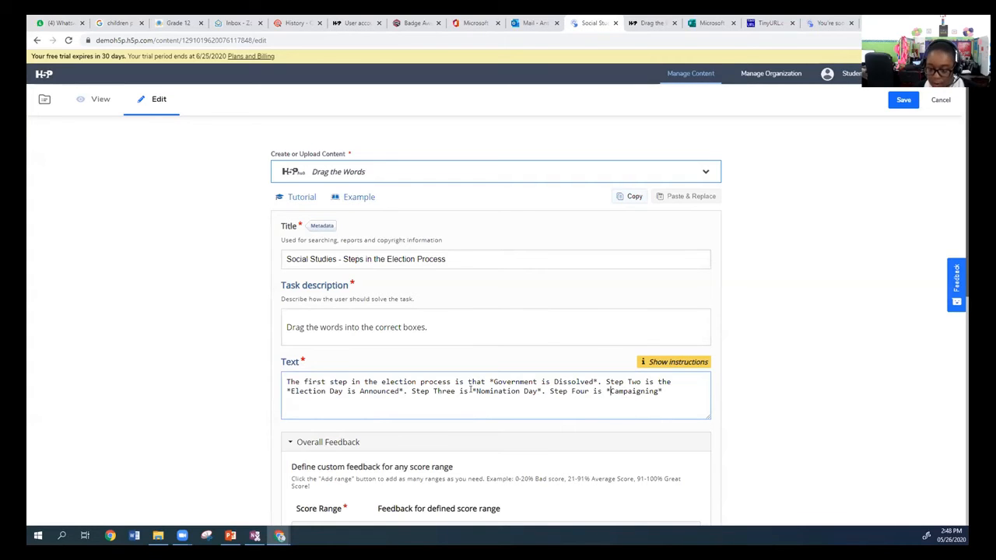
key("Right")
key("Right")
key("Right")
key("Right")
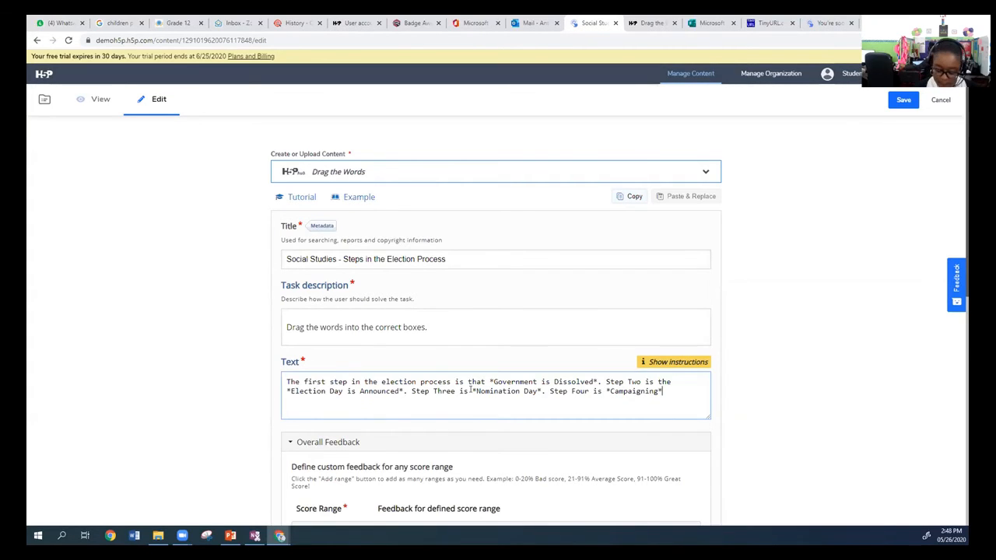
Finish the Text with the sentence "The last step is *Election Day*.".
type(". The ")
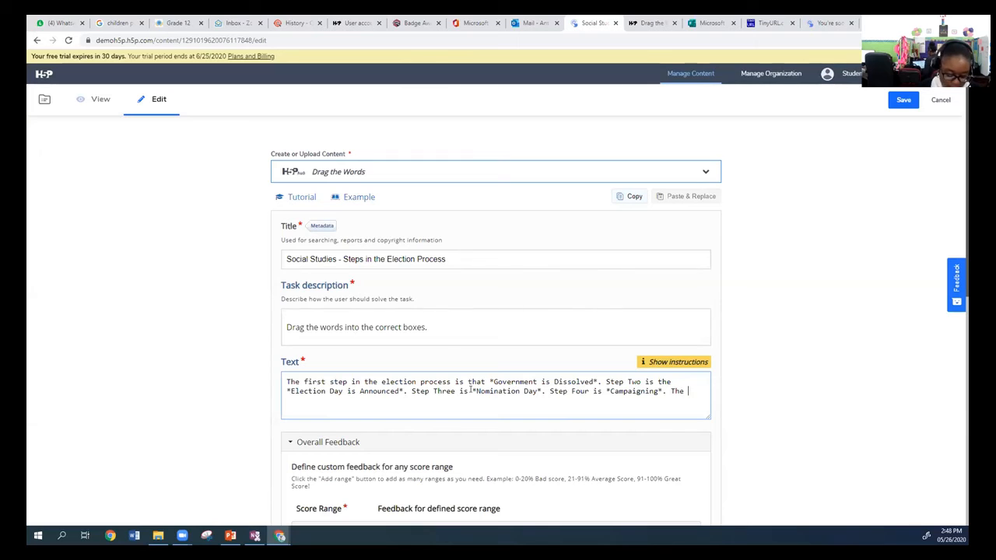
type("last step is ")
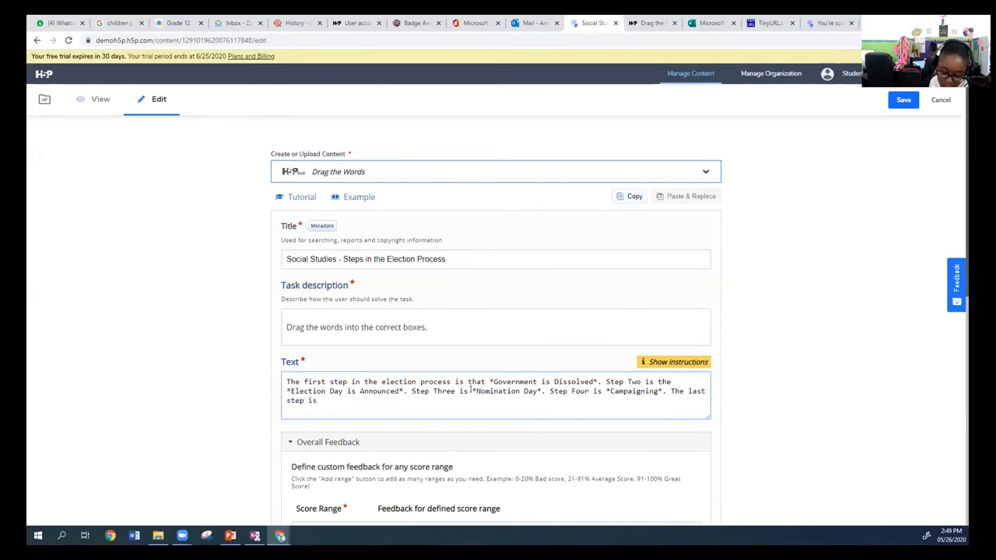
type("*Election")
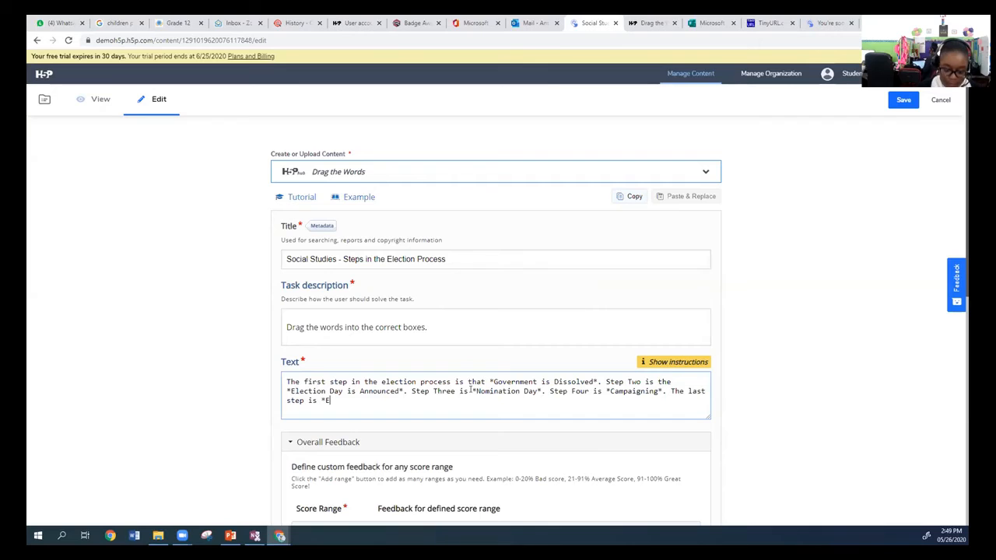
type(" D")
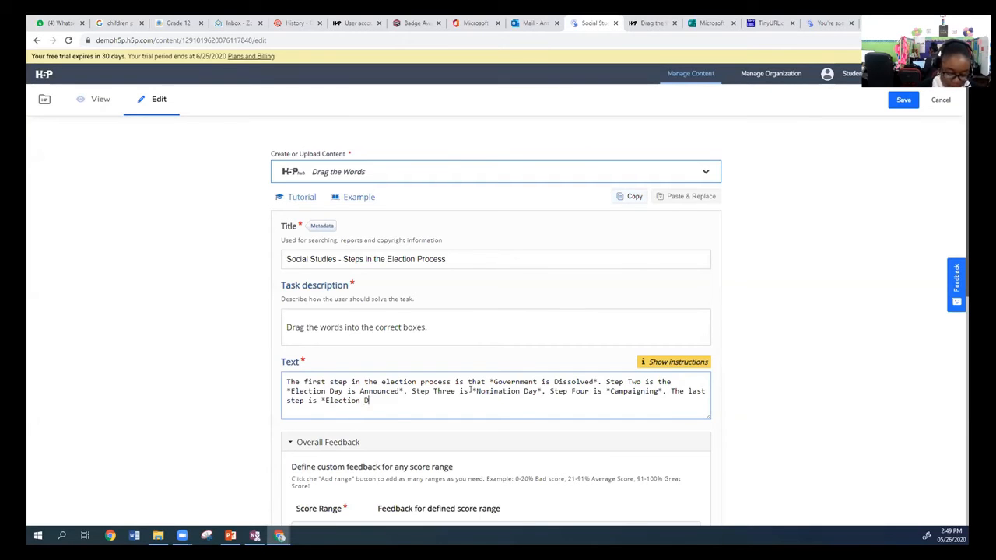
key("BackSpace")
key("BackSpace")
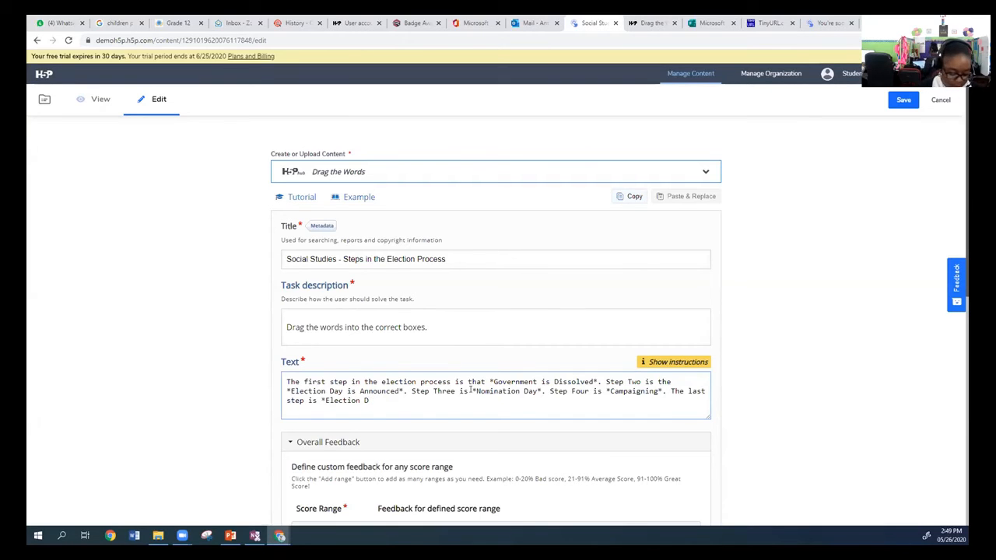
type("ay*.")
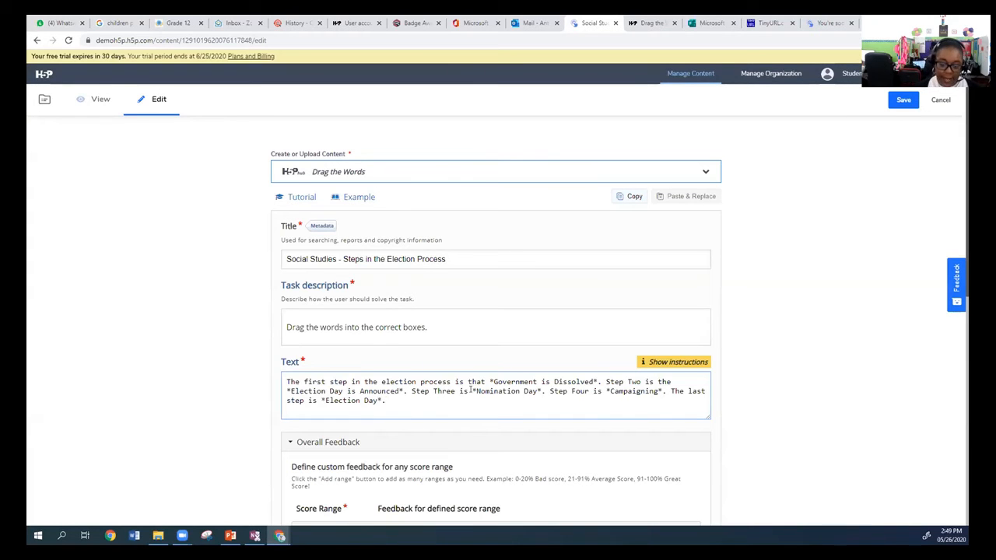
Save the Drag the Words activity so it opens for viewing.
scroll(459, 362, "down", 3)
scroll(485, 312, "down", 3)
left_click(290, 472)
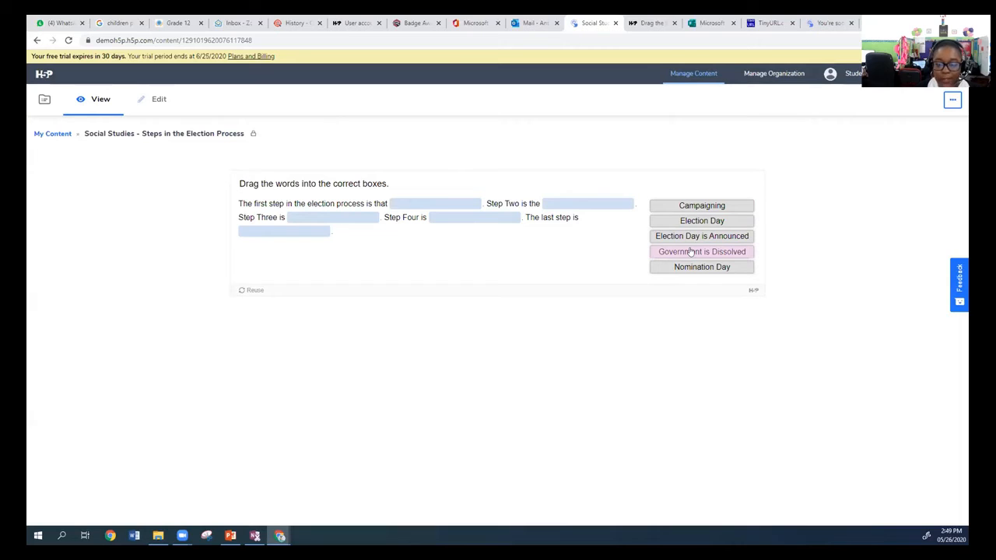
Test the activity, filling the blanks in order with Nomination Day, Election Day is Announced, Government is Dissolved, Campaigning and Election Day.
left_click_drag(686, 265, 427, 199)
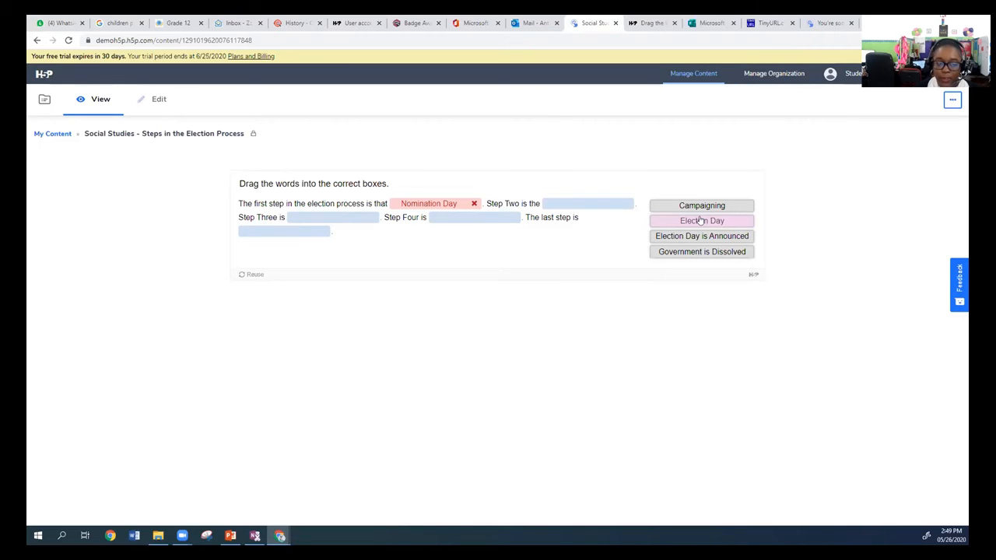
left_click_drag(700, 207, 596, 202)
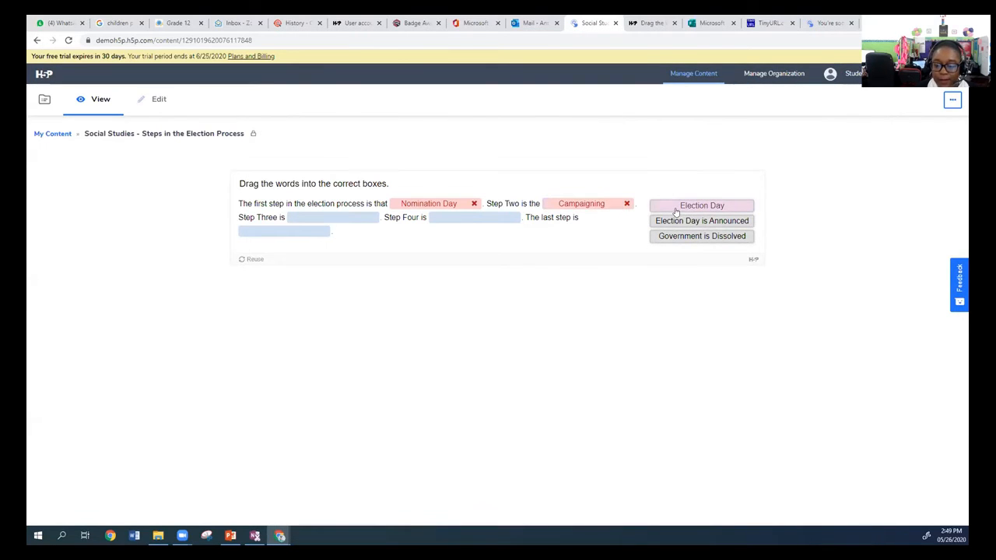
left_click_drag(677, 220, 300, 247)
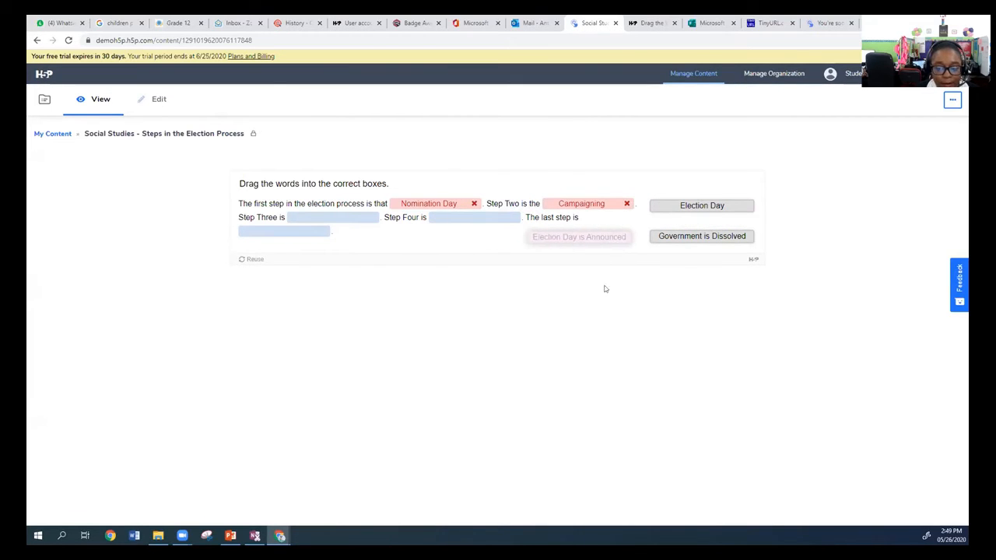
left_click_drag(559, 206, 486, 221)
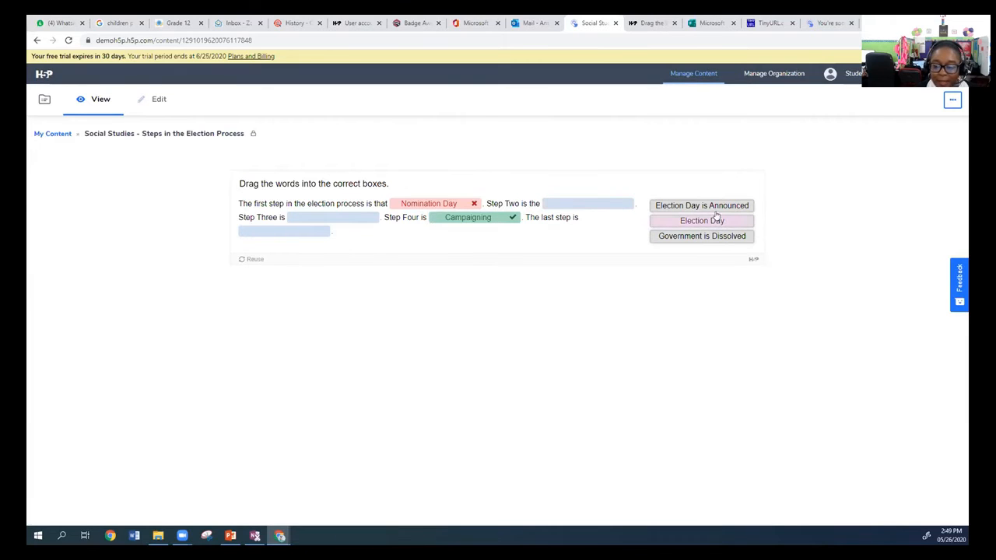
left_click_drag(693, 223, 280, 232)
left_click_drag(698, 225, 337, 220)
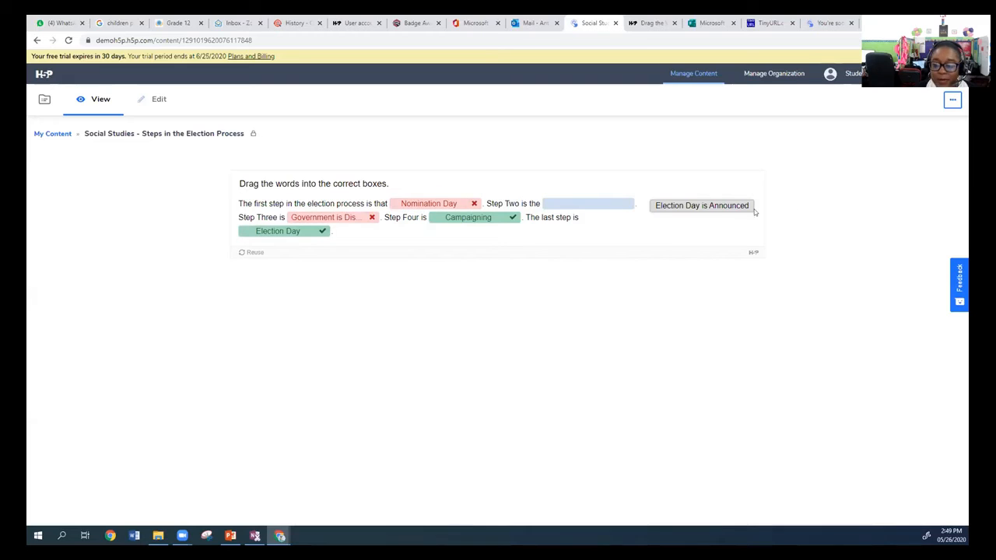
left_click_drag(754, 211, 605, 204)
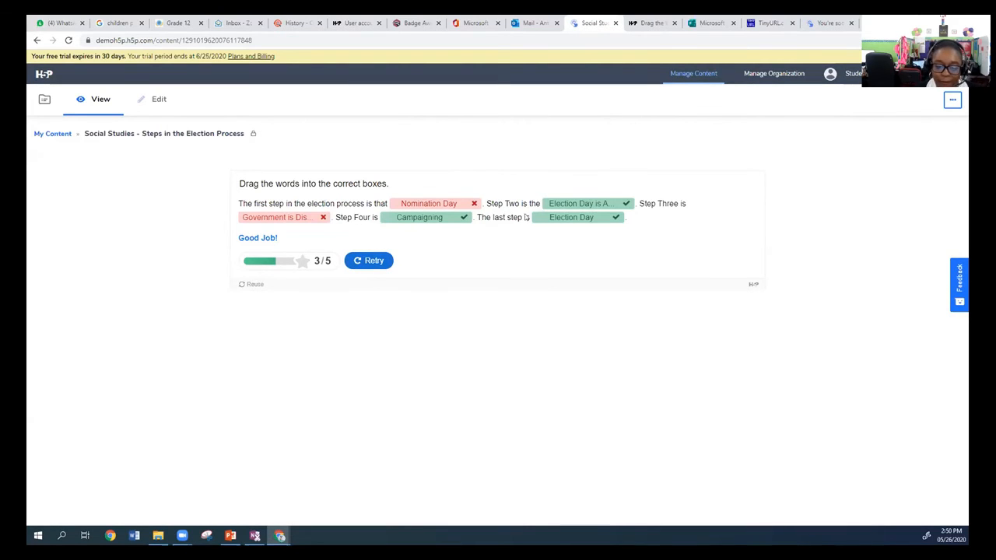
Retry the activity, filling the blanks in order with Campaigning, Election Day is Announced, Government is Dissolved, Nomination Day and Election Day.
left_click(360, 260)
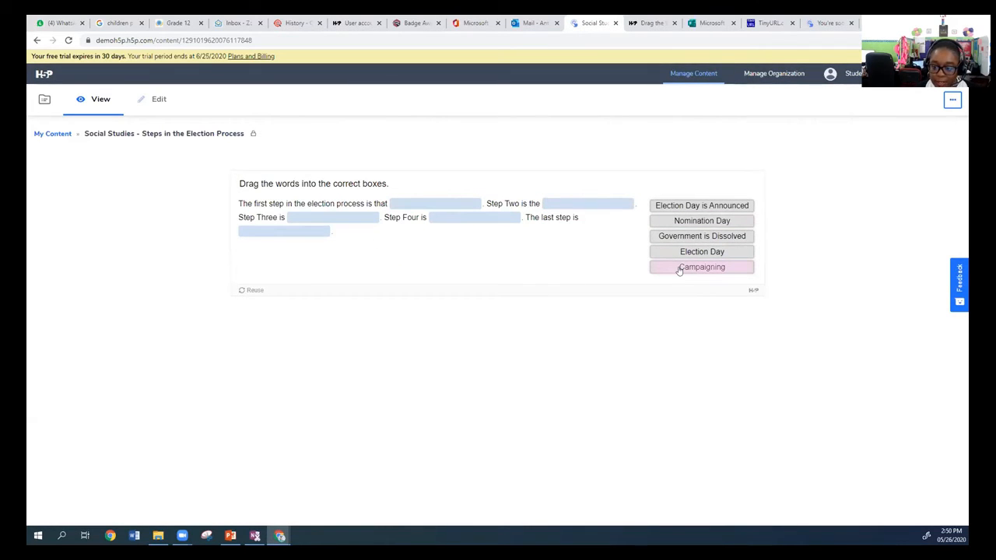
left_click_drag(682, 222, 458, 222)
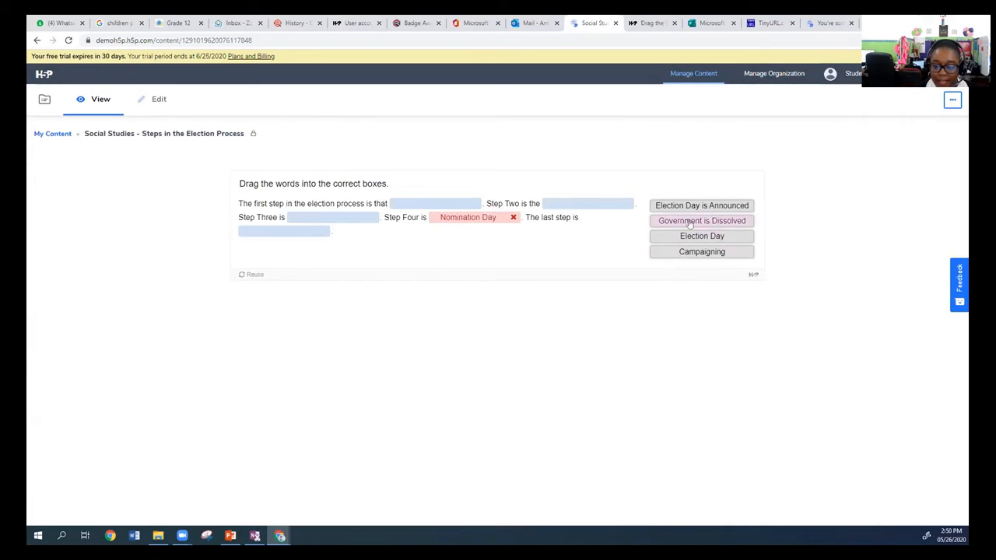
left_click_drag(701, 241, 299, 233)
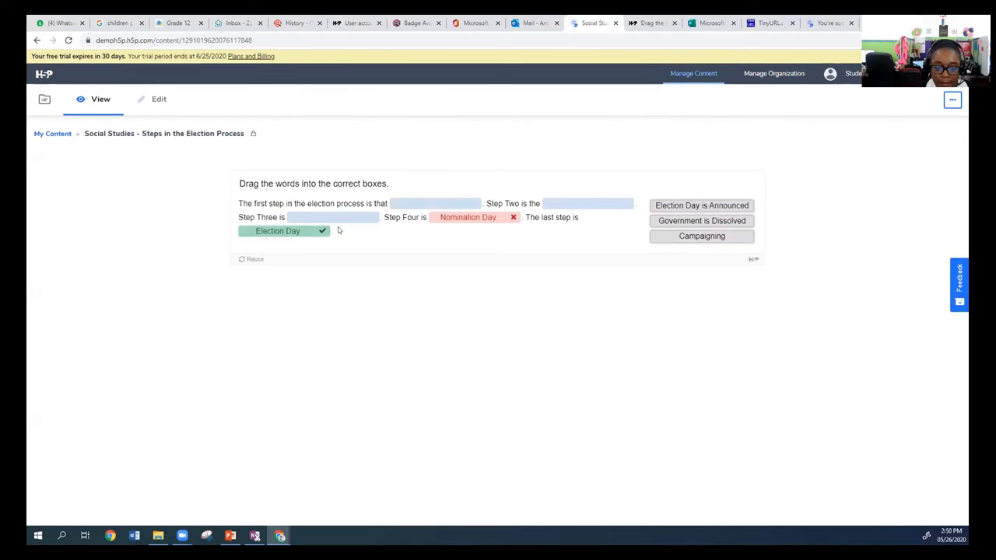
left_click_drag(724, 212, 463, 212)
left_click_drag(689, 205, 575, 204)
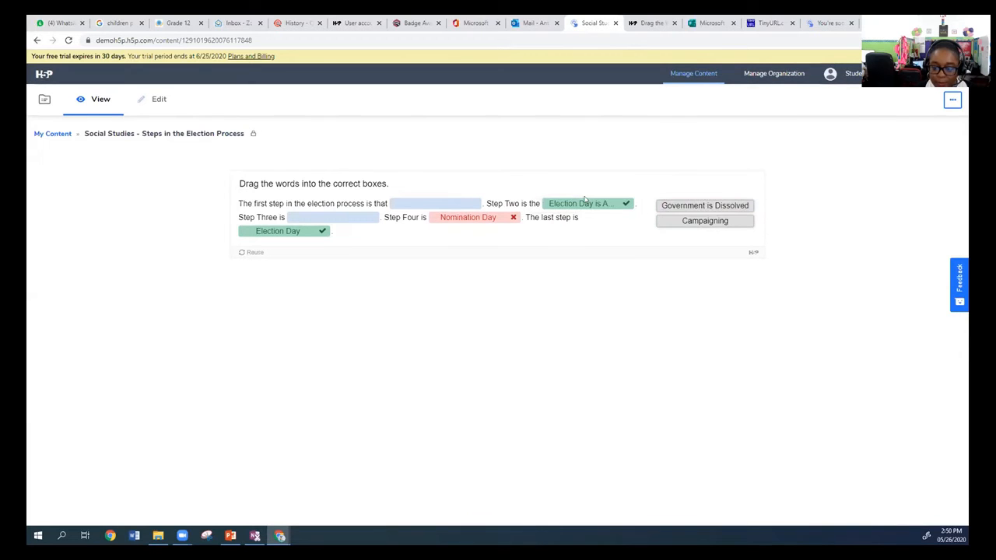
left_click_drag(700, 220, 436, 204)
left_click_drag(703, 205, 336, 217)
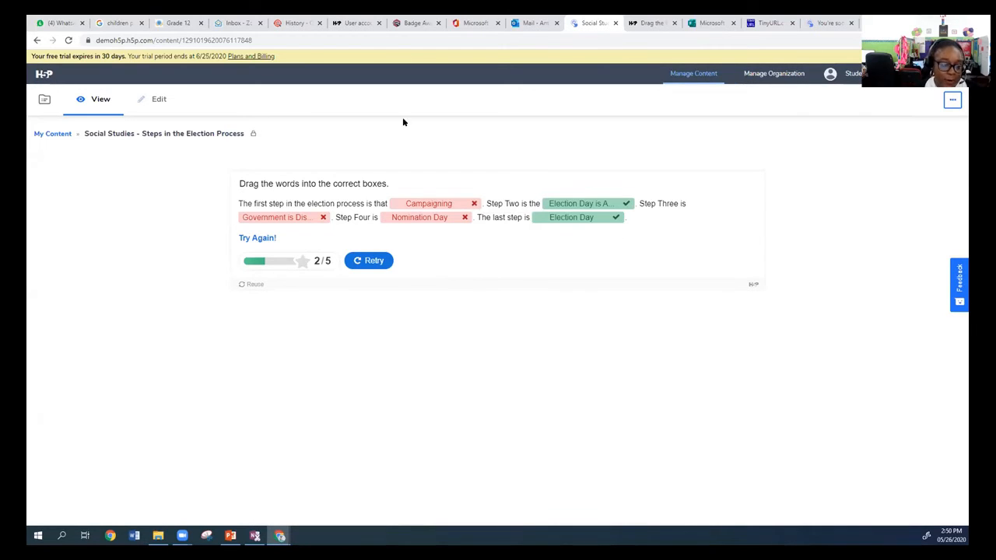
Insert "There are *five* steps in the election process." at the start of the activity's Text and save the activity.
left_click(152, 100)
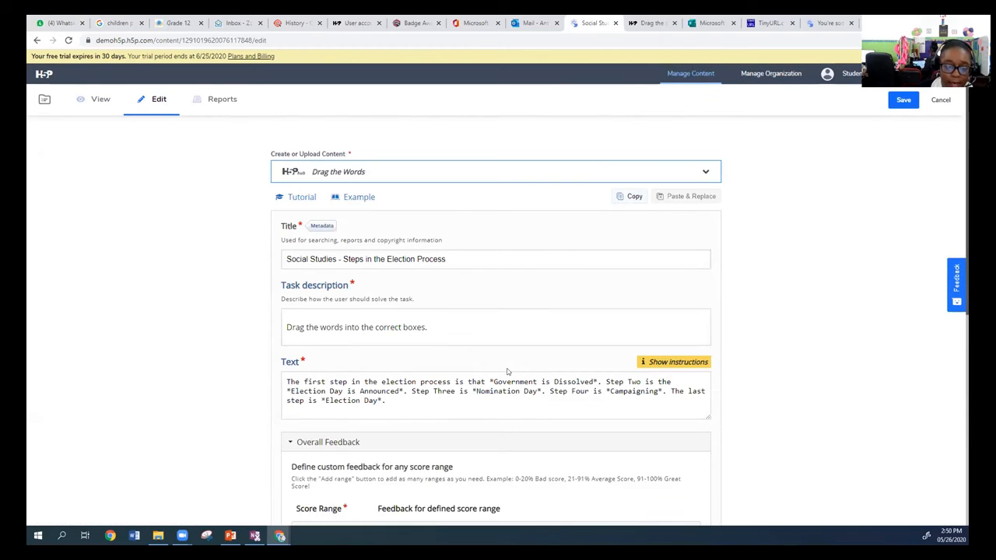
left_click(394, 399)
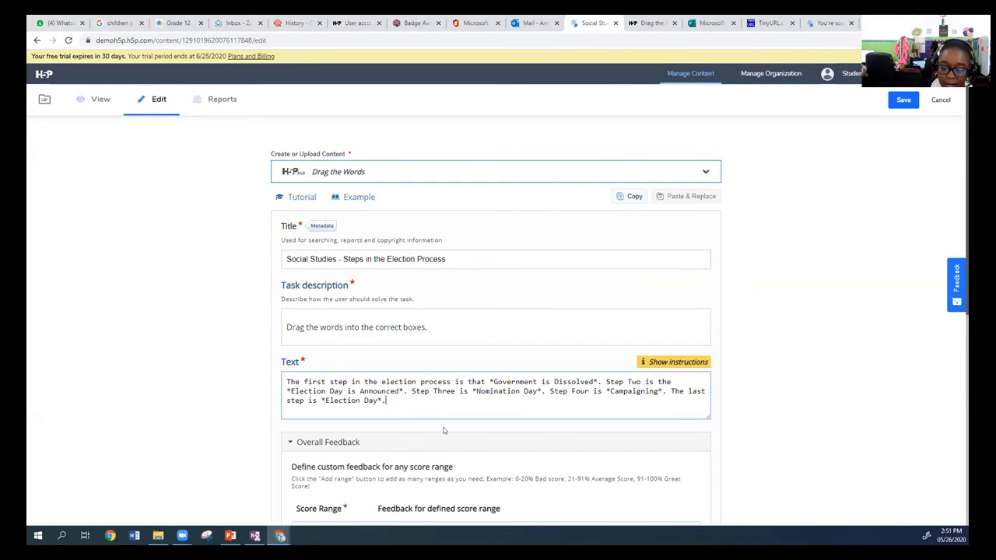
left_click(287, 377)
type("There ar")
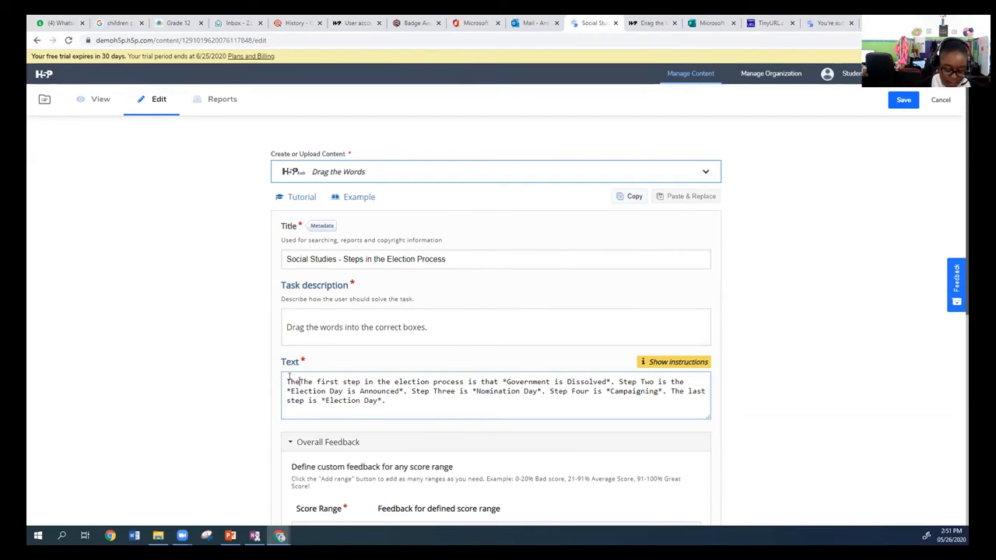
type("e ")
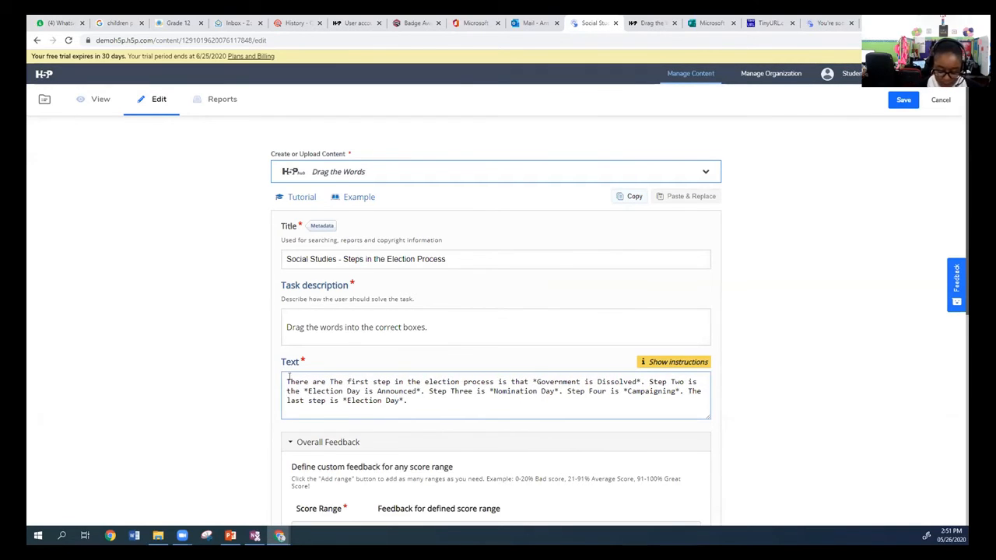
type("*")
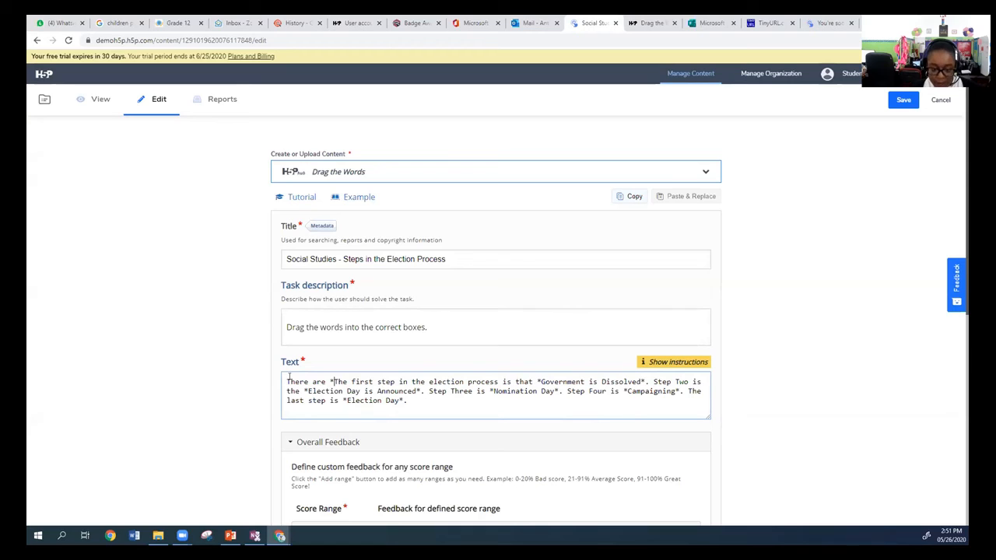
type("five")
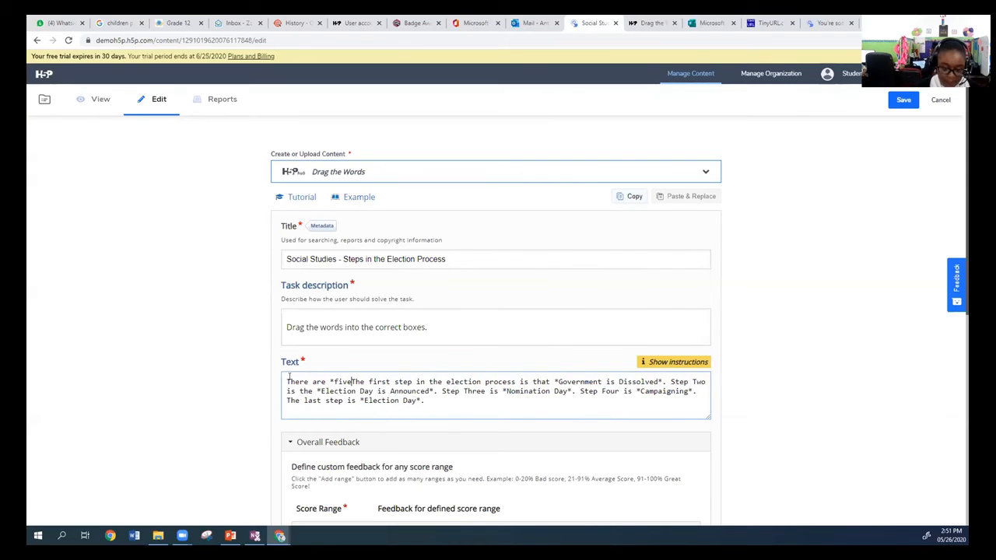
type("* step")
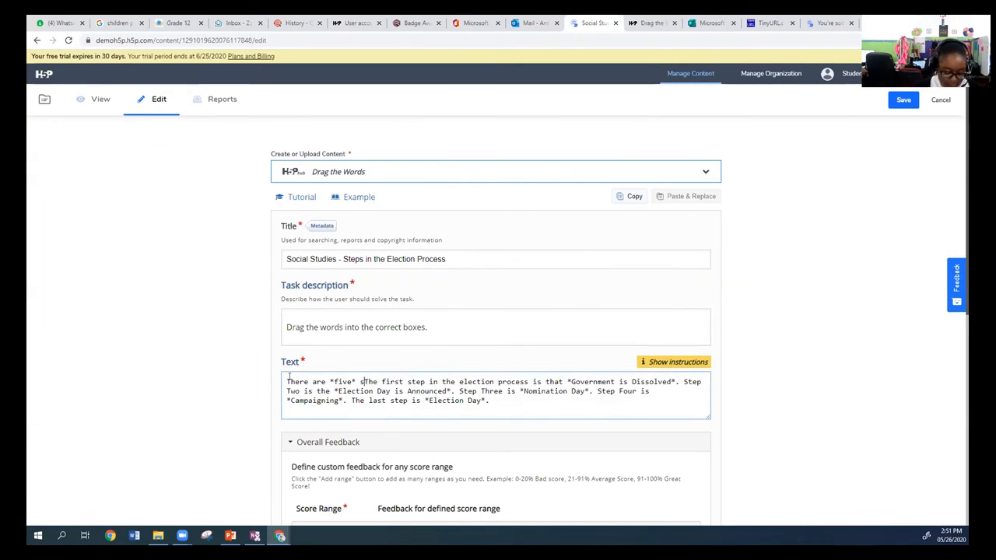
type("s in the ")
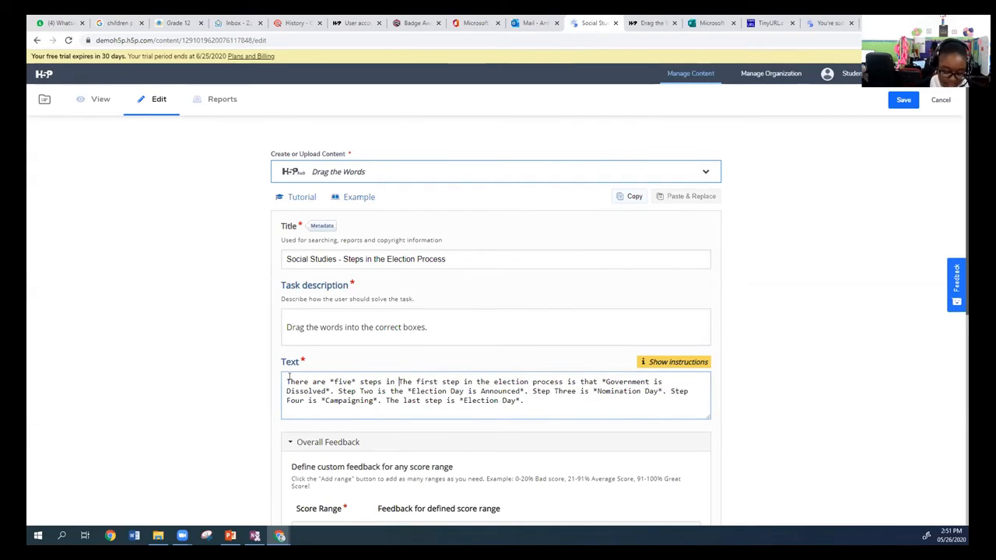
type("elec")
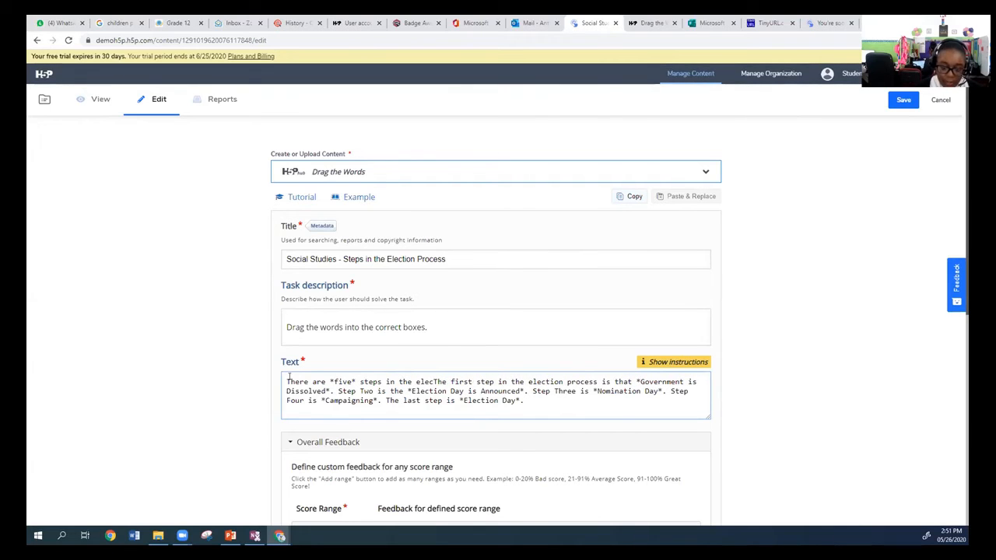
type("tion")
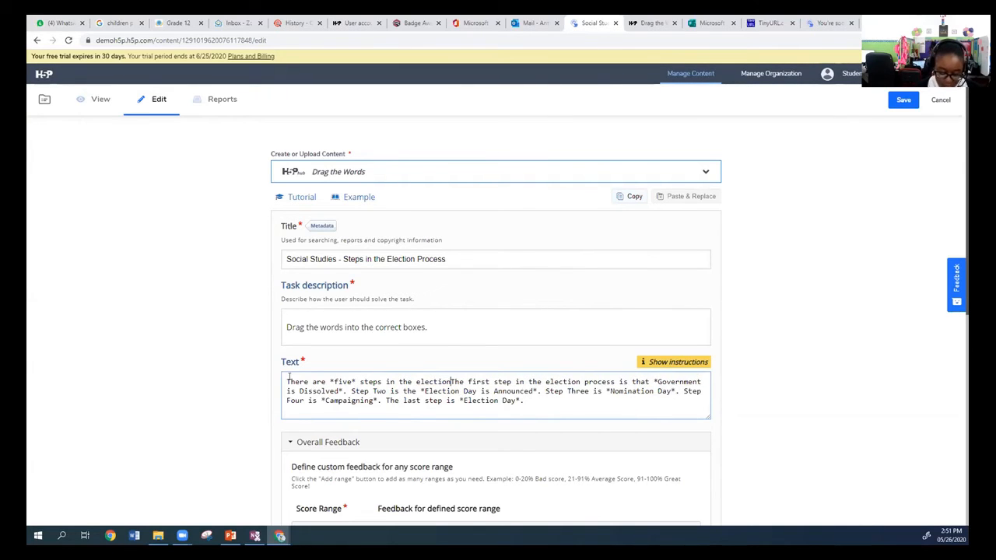
type(" process.")
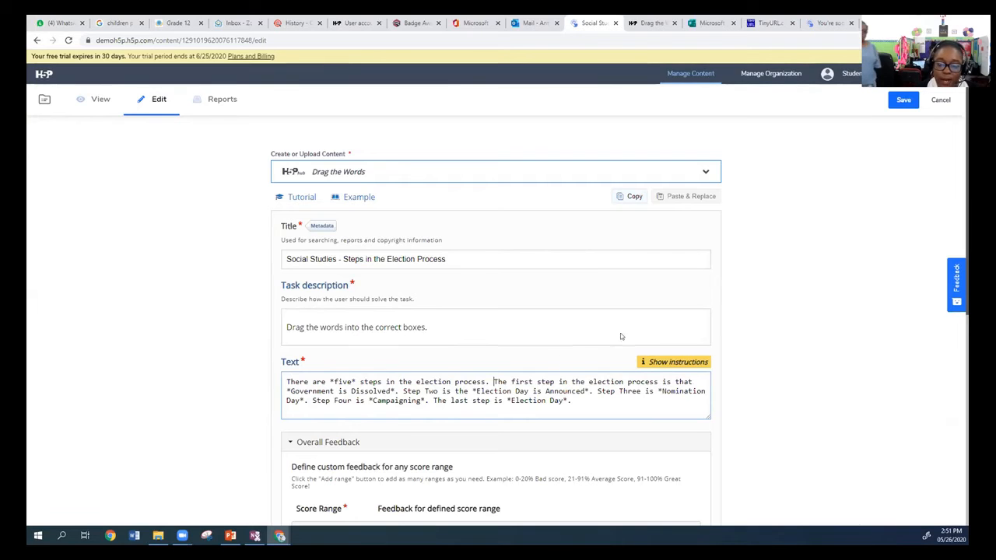
scroll(420, 350, "down", 5)
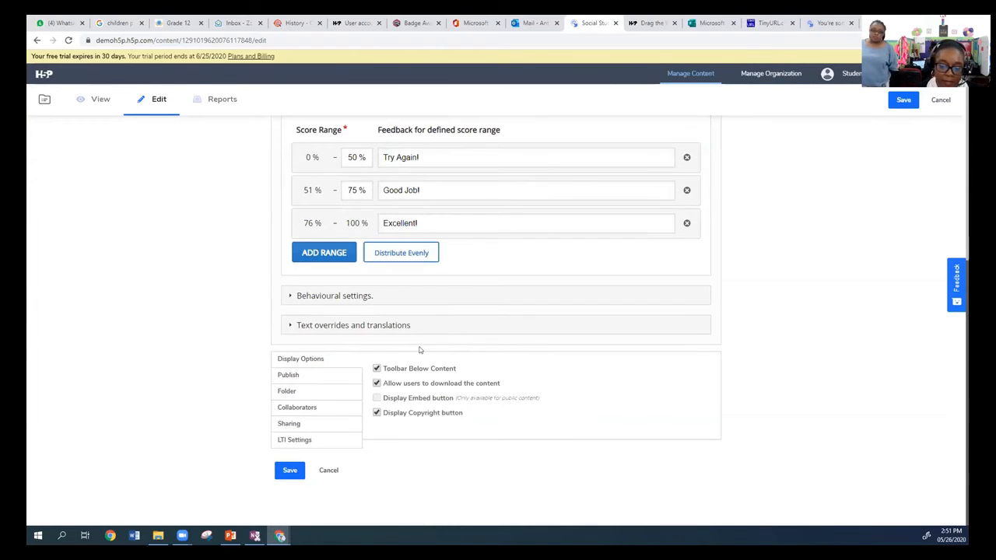
left_click(288, 470)
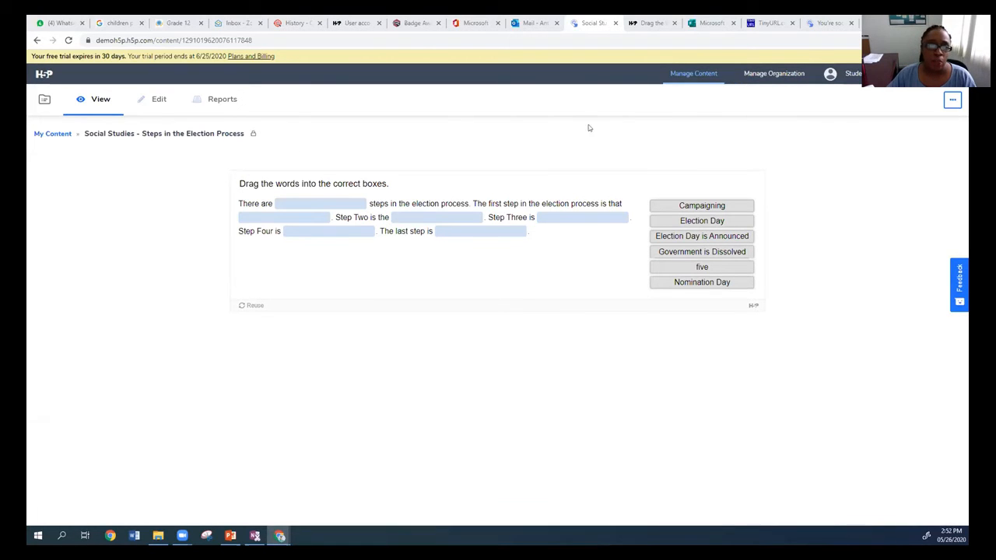
Choose the Public status in the activity's publishing options and copy its external link.
left_click(951, 100)
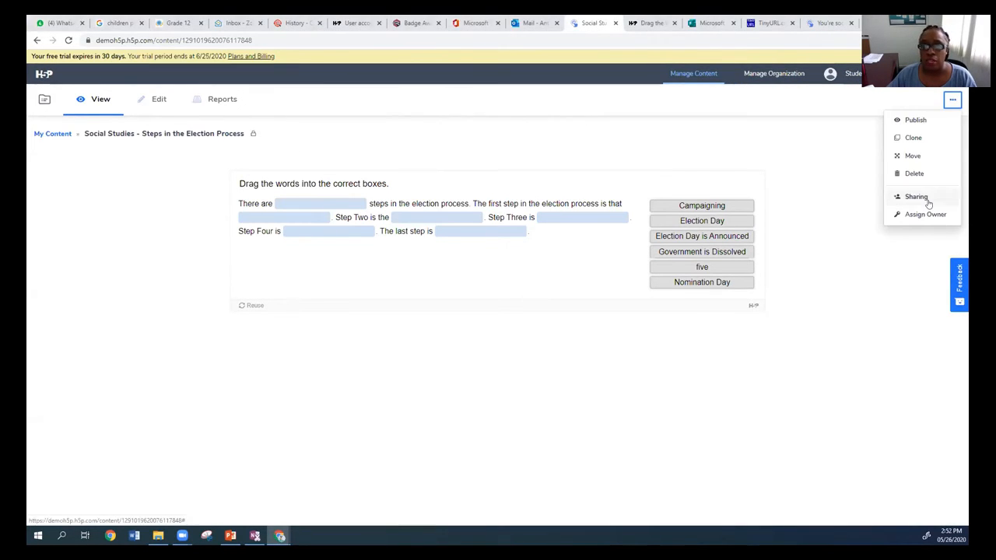
left_click(915, 119)
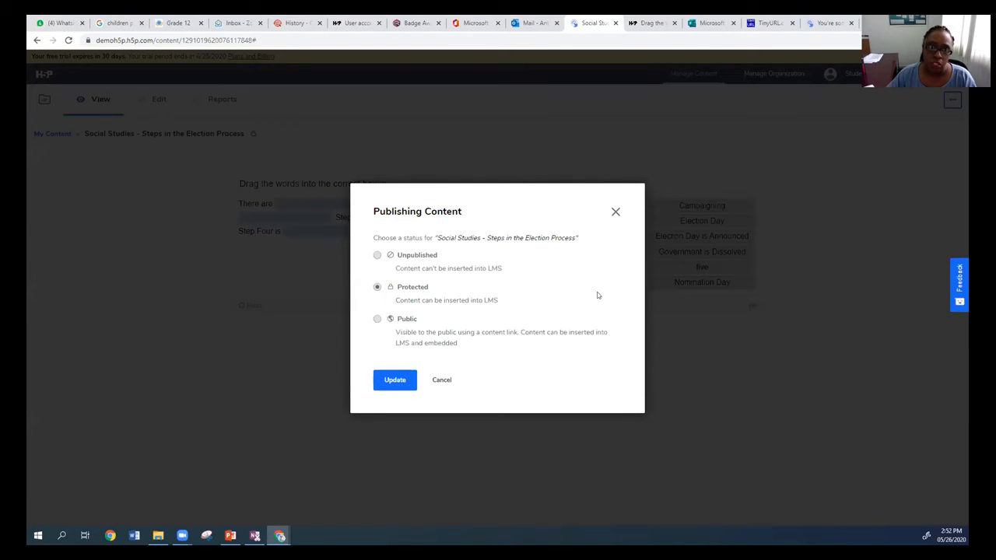
left_click(377, 319)
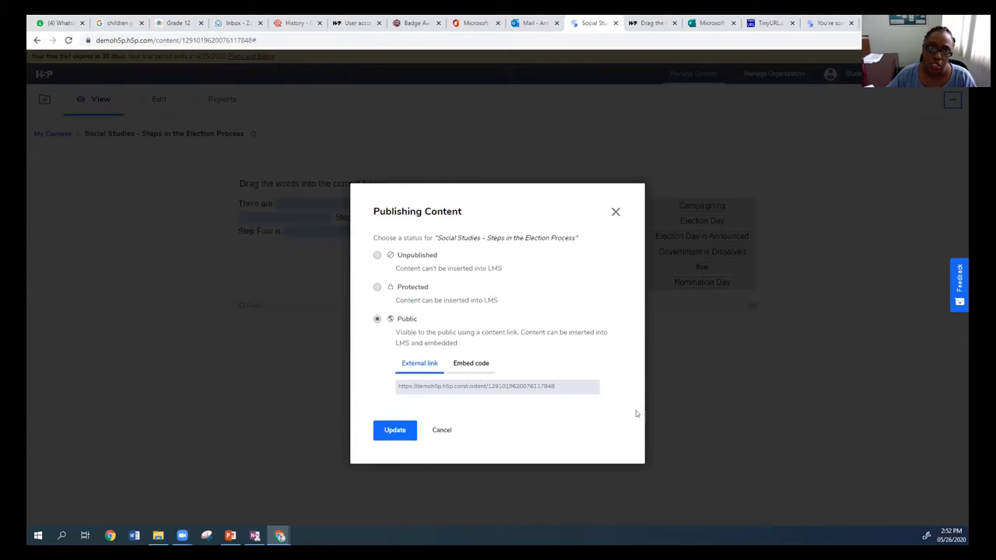
left_click(573, 385)
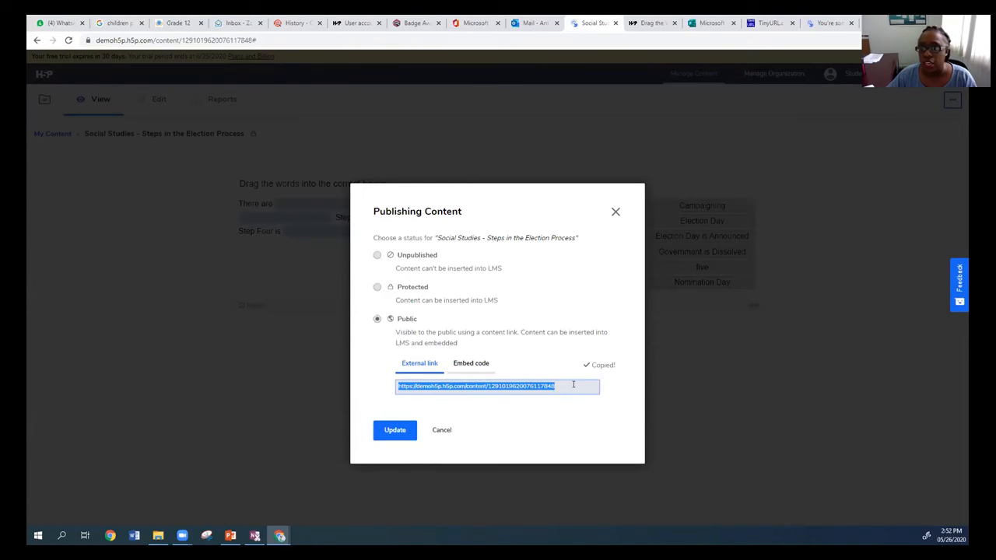
right_click(482, 386)
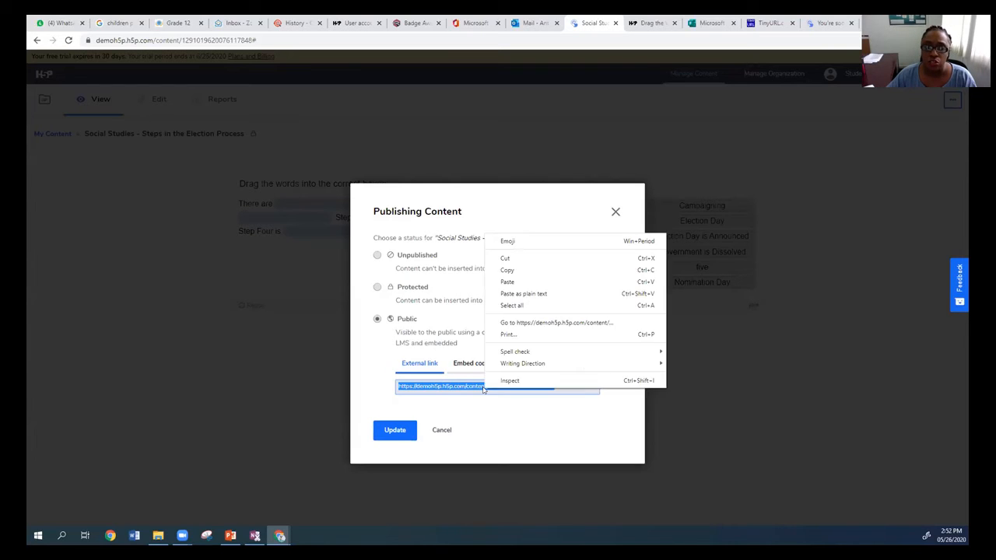
left_click(497, 269)
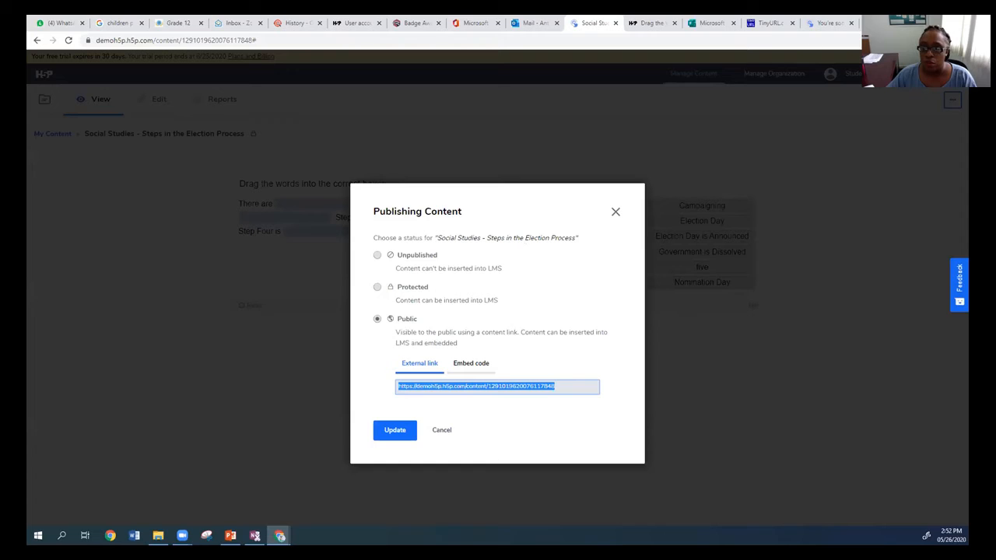
Open the copied activity link in a new browser tab.
left_click(868, 23)
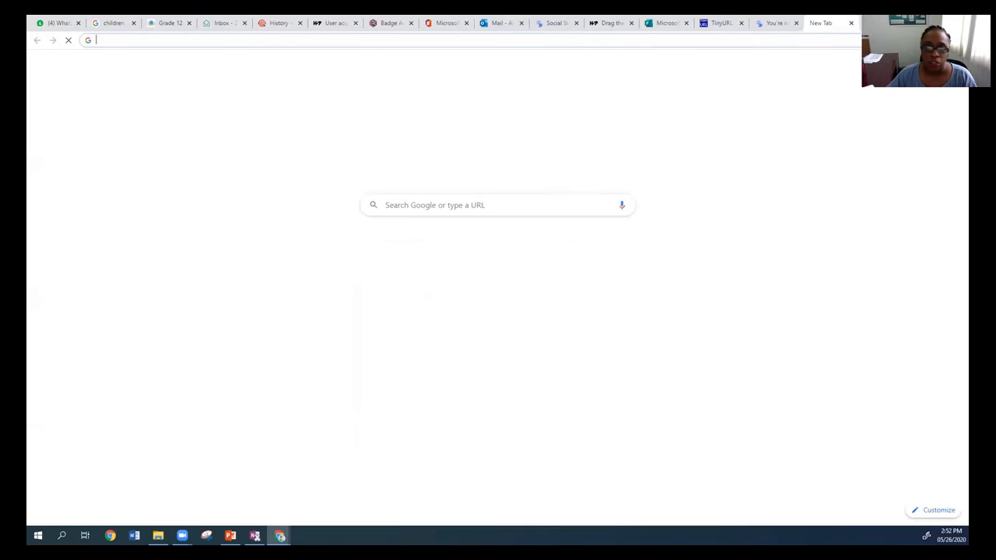
right_click(642, 40)
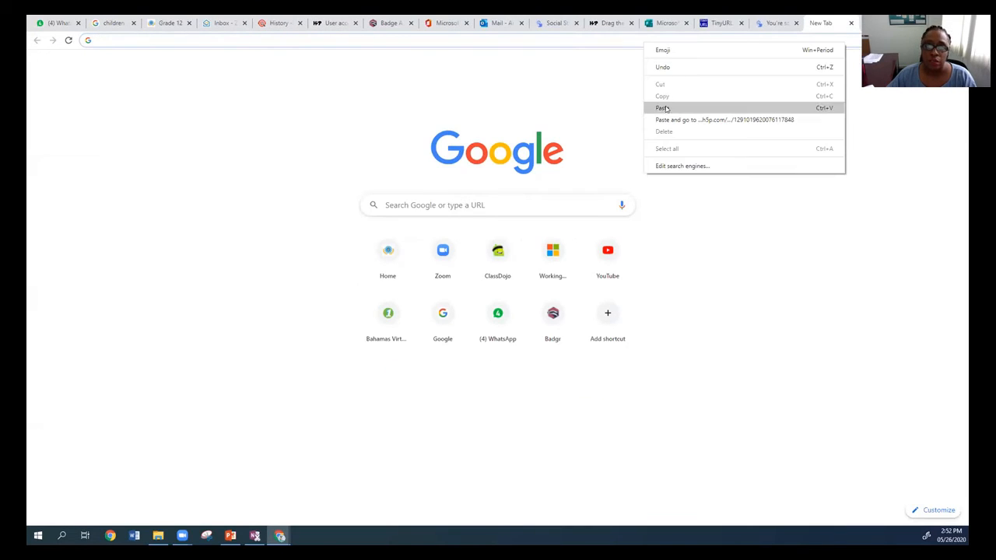
left_click(657, 106)
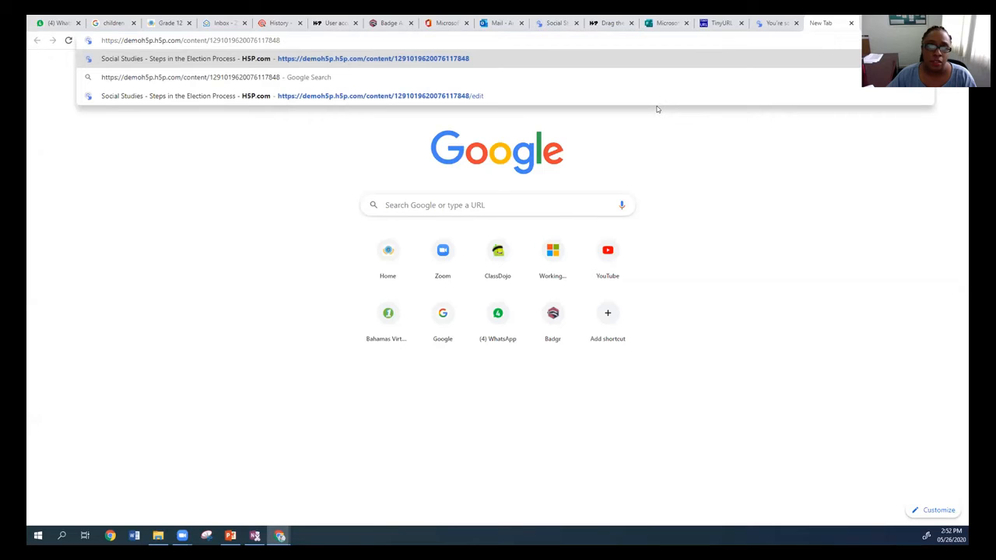
key("Return")
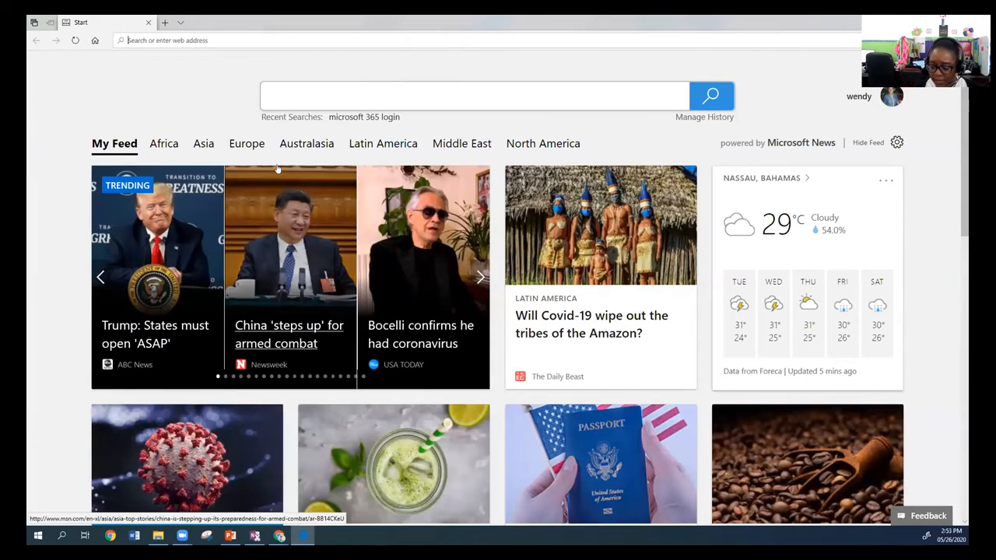
Test the copied activity link in Microsoft Edge.
right_click(196, 39)
left_click(184, 50)
key("Return")
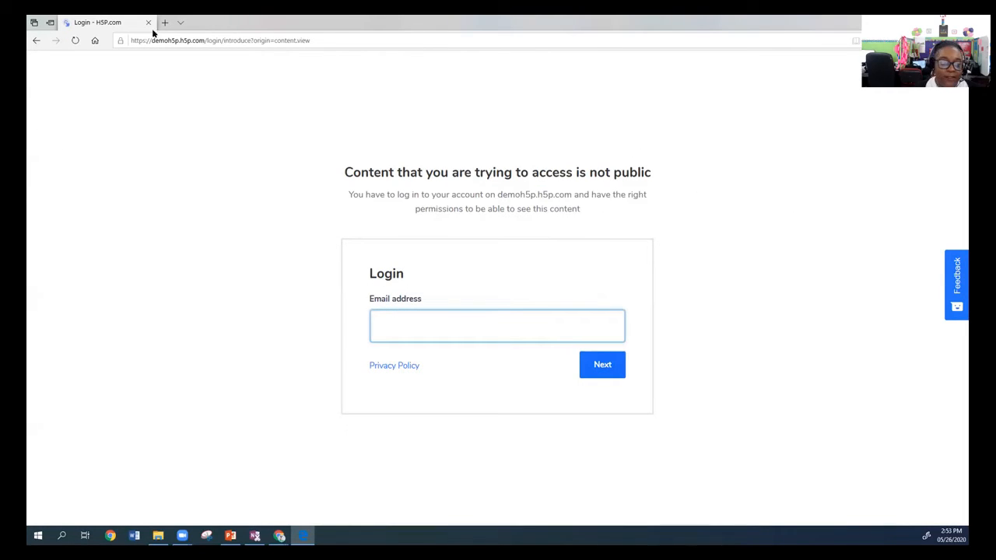
Switch back to the Chrome window and return to the Steps in the Election Process activity.
mouse_move(278, 530)
left_click(255, 505)
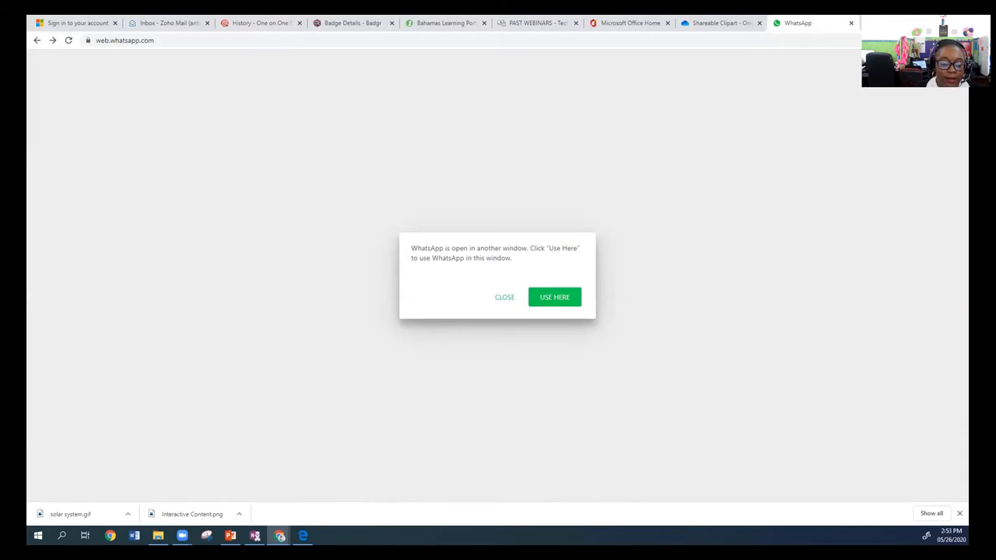
mouse_move(278, 534)
left_click(310, 508)
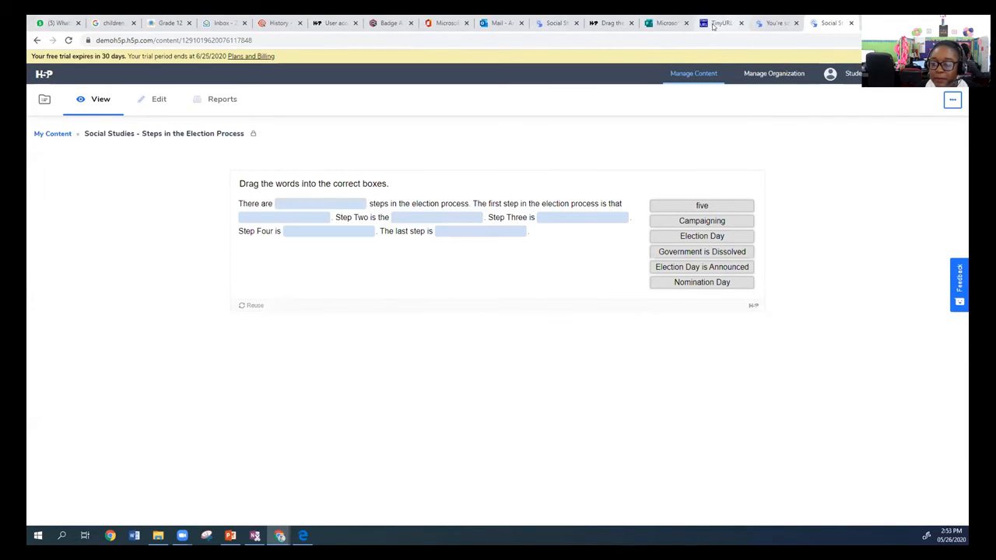
left_click(774, 22)
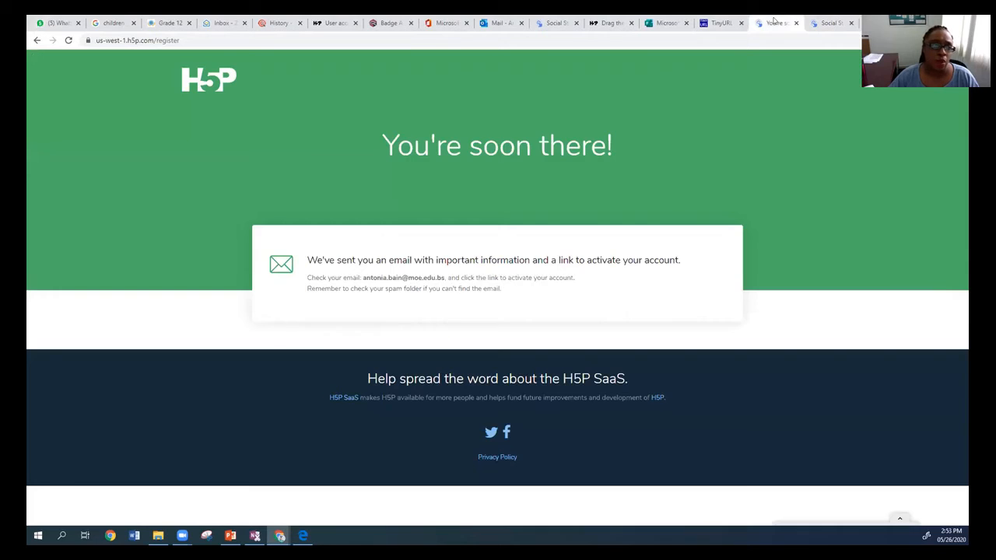
left_click(816, 22)
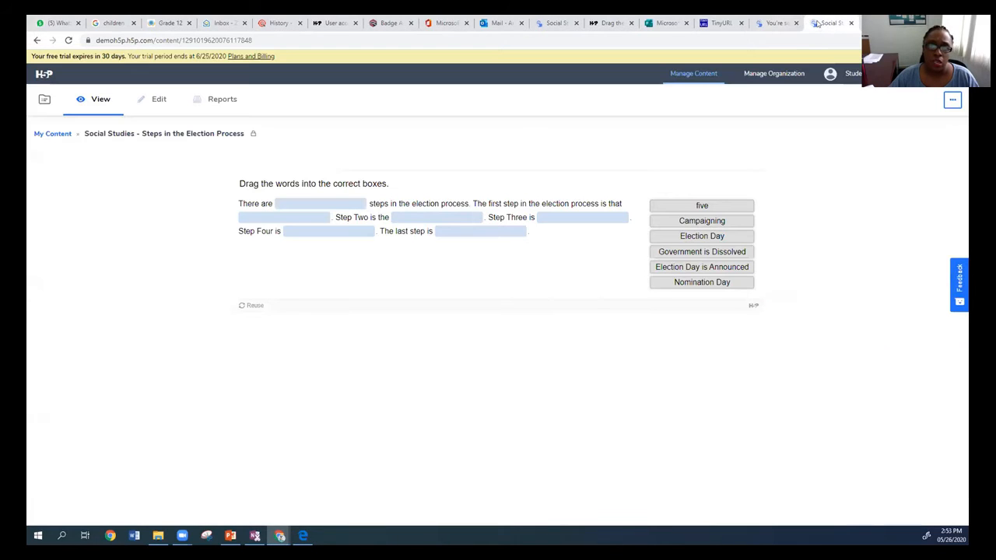
Open the activity for editing and set its publish status to Public.
left_click(144, 100)
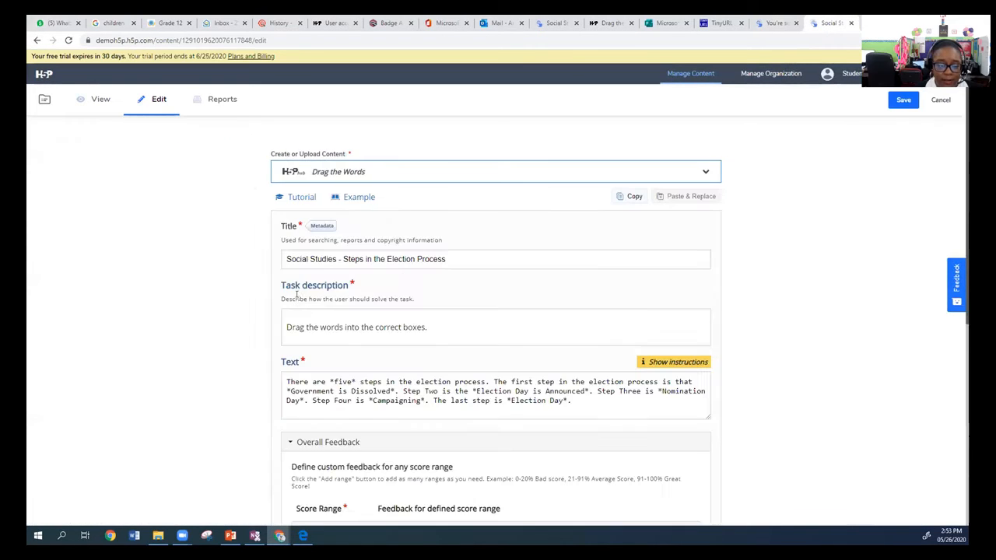
scroll(342, 405, "down", 3)
scroll(343, 405, "down", 4)
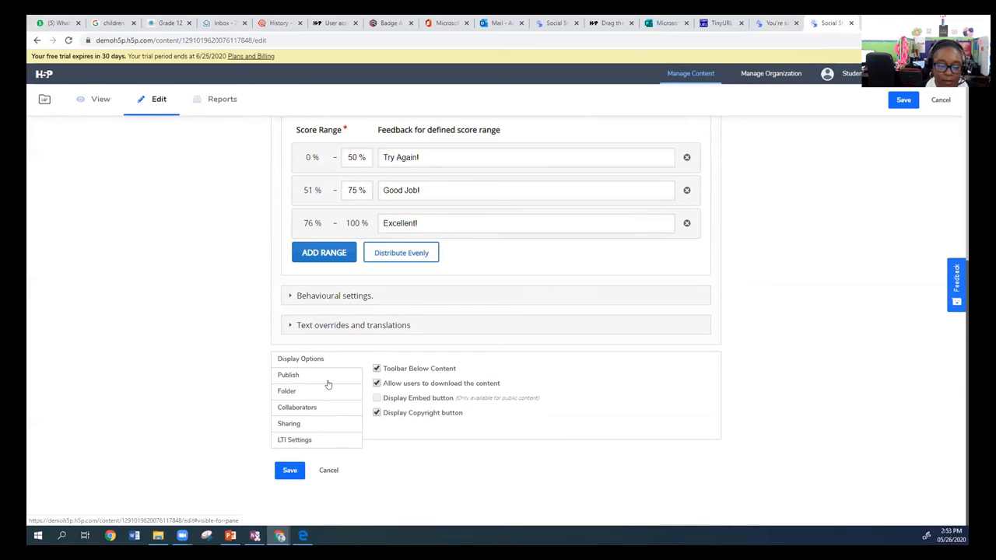
left_click(329, 373)
scroll(393, 405, "down", 1)
left_click(393, 404)
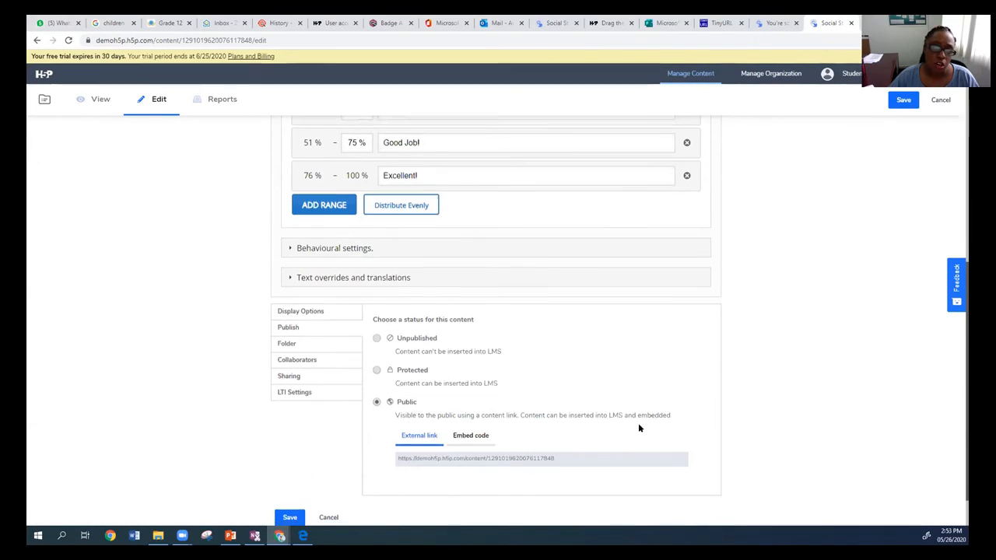
Copy the activity's external link and save the activity.
scroll(638, 424, "down", 1)
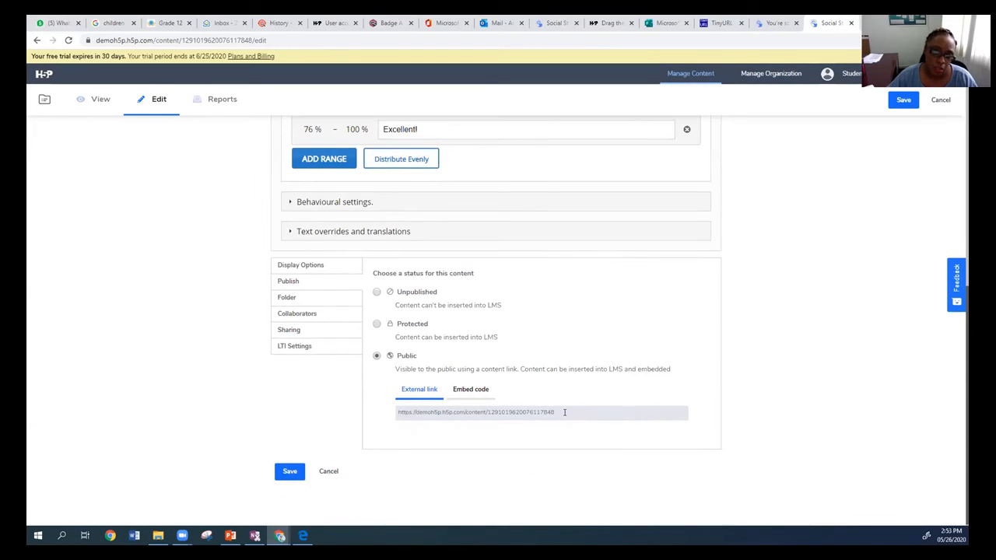
left_click(553, 412)
left_click_drag(553, 412, 294, 473)
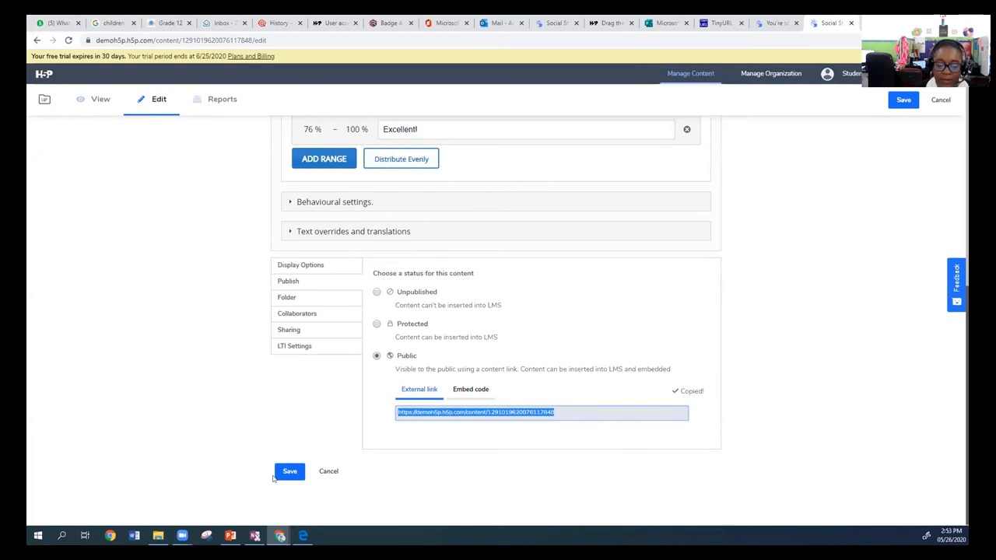
left_click(283, 471)
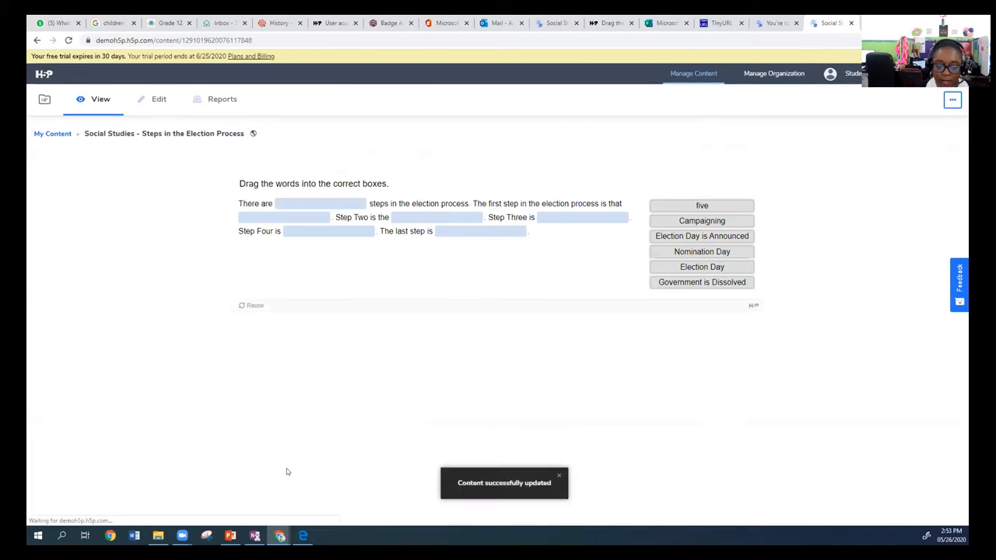
Open the activity's publishing options and copy its public external link.
left_click(952, 99)
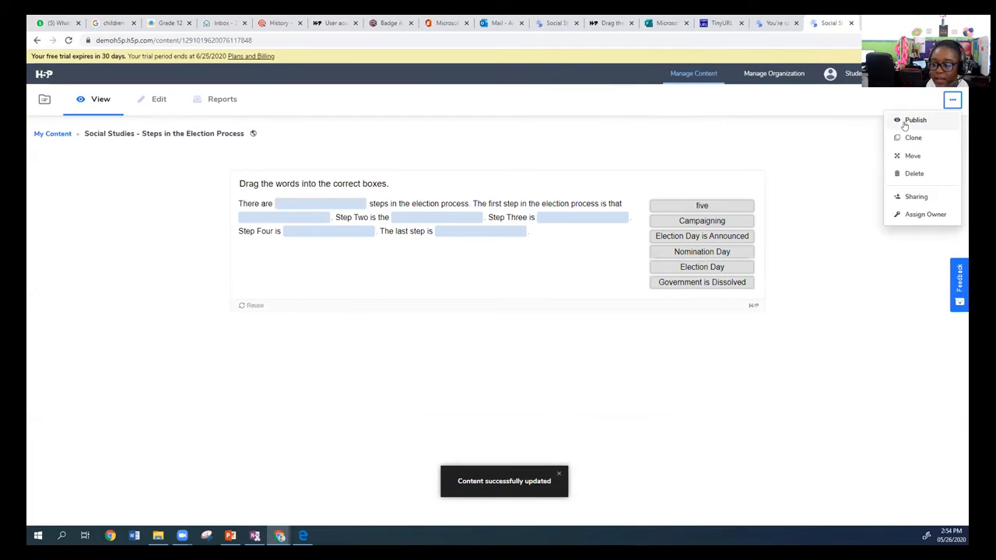
left_click(905, 123)
left_click(537, 387)
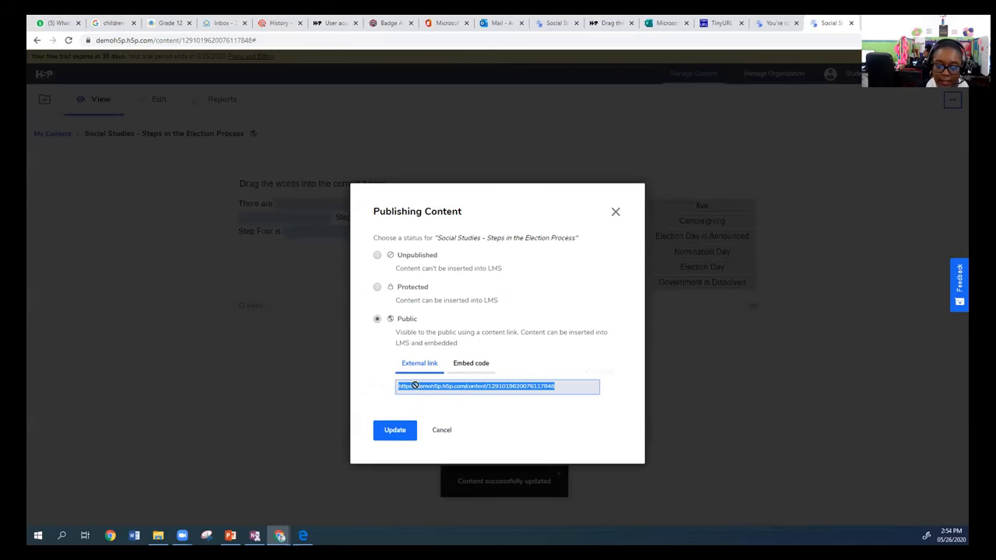
right_click(464, 389)
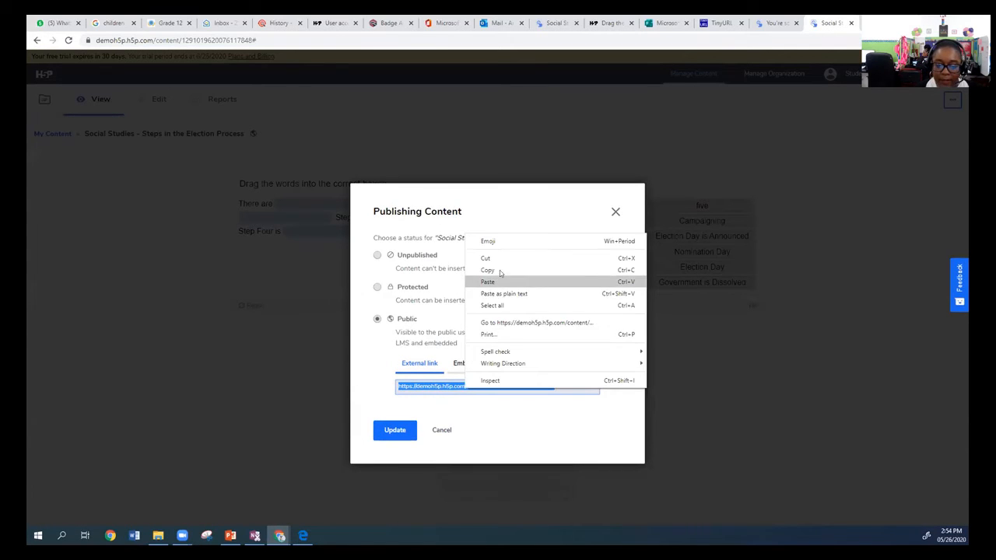
left_click(501, 277)
Switch to Microsoft Edge and load the copied activity link in place of the login page.
left_click(302, 535)
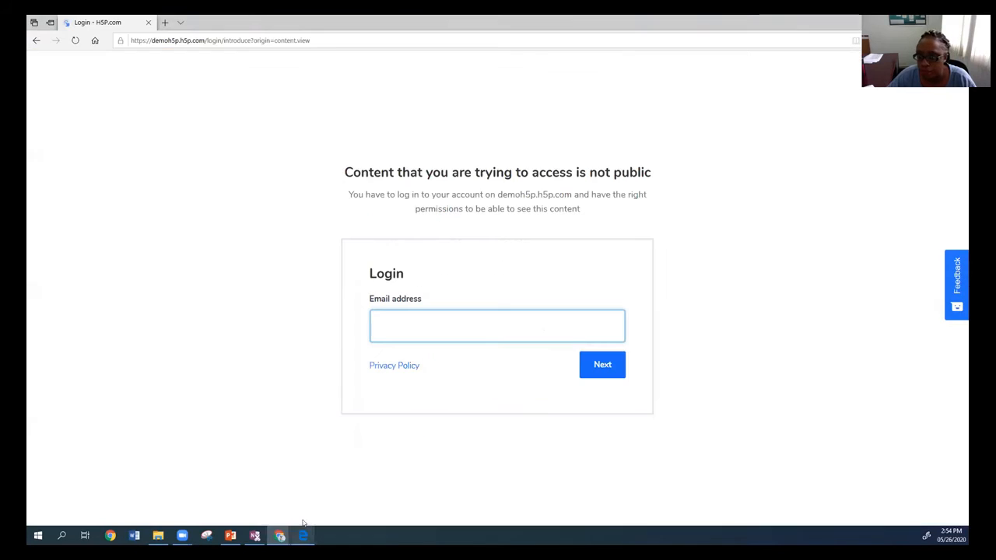
left_click(336, 43)
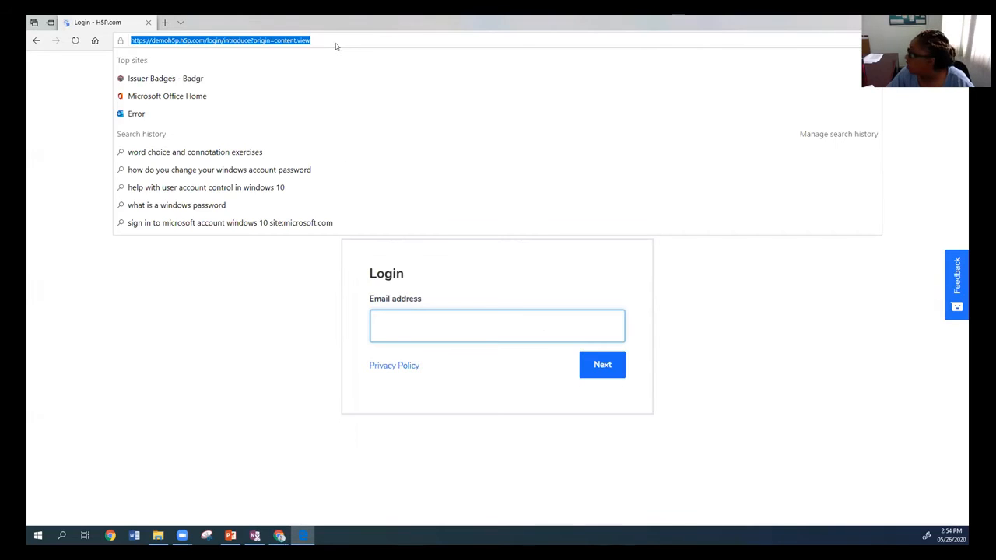
right_click(336, 44)
key("Return")
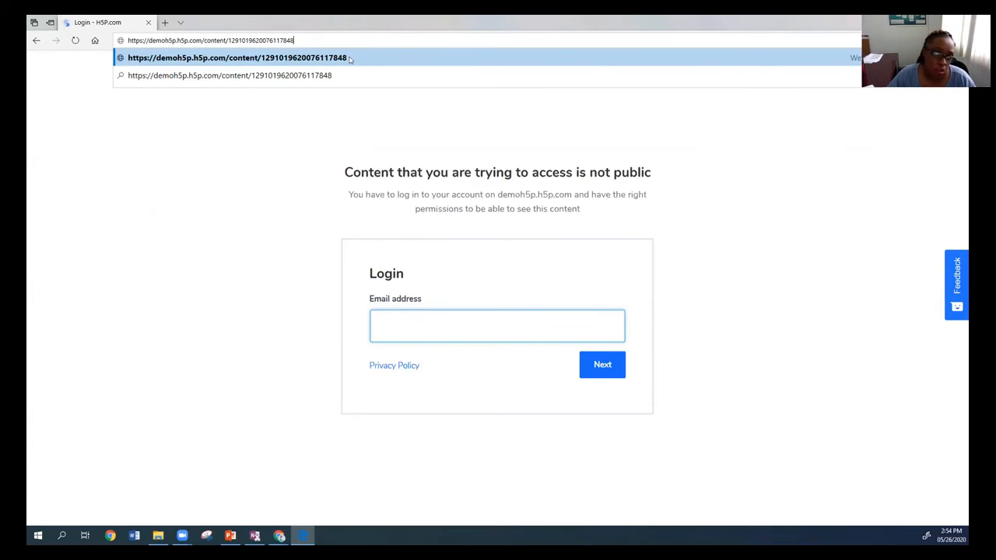
key("Return")
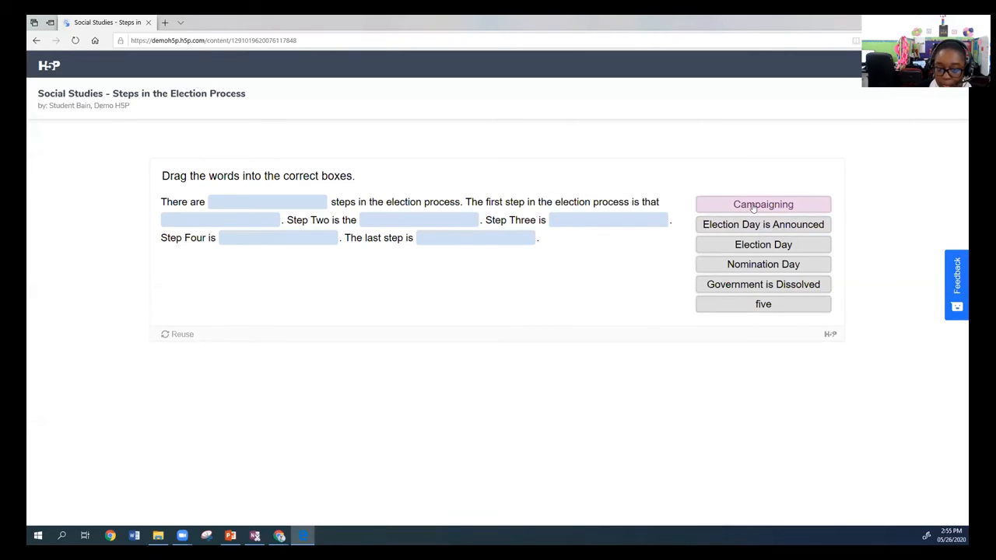
Fill the blanks in order with five, Government is Dissolved, Election Day is Announced, Nomination Day, Campaigning and Election Day.
left_click_drag(752, 207, 264, 204)
left_click_drag(761, 287, 220, 218)
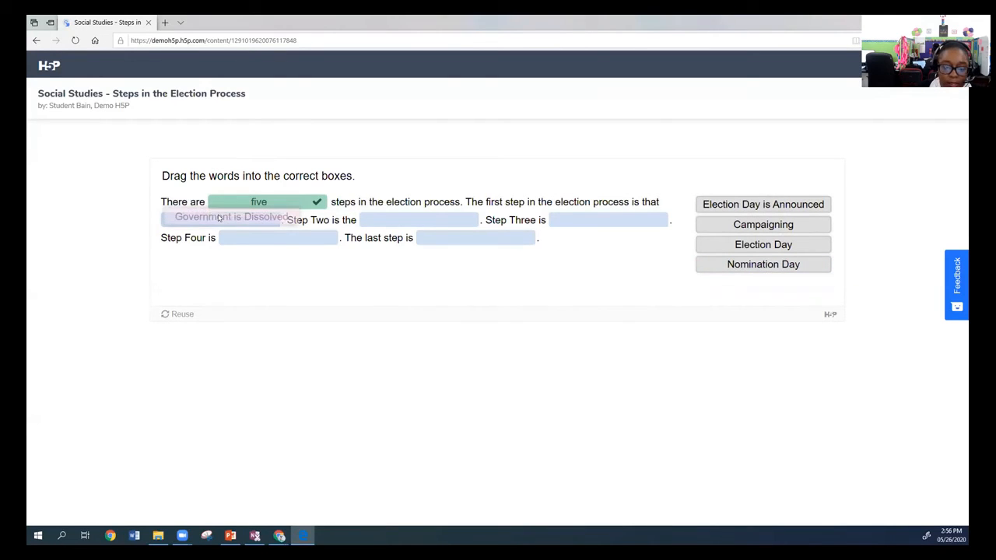
left_click_drag(760, 203, 418, 216)
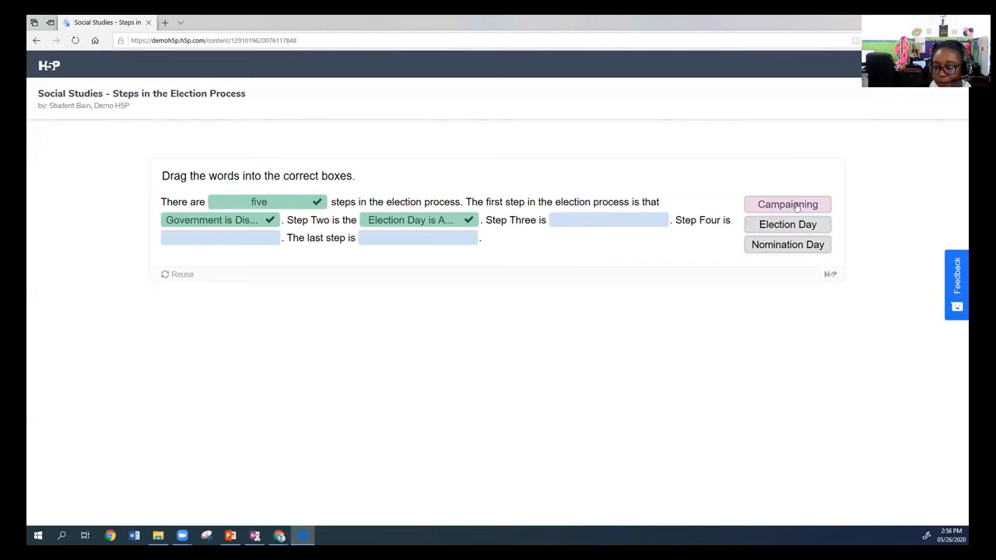
left_click_drag(797, 244, 592, 220)
left_click_drag(774, 206, 220, 240)
left_click_drag(782, 205, 428, 240)
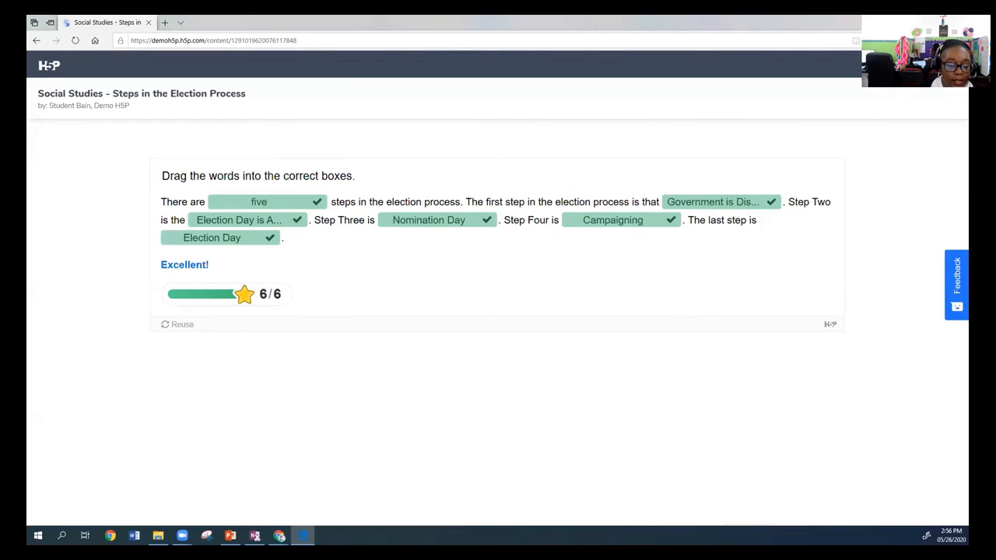
Switch back to Chrome, dismiss the publishing options and view the activity's reports.
mouse_move(279, 533)
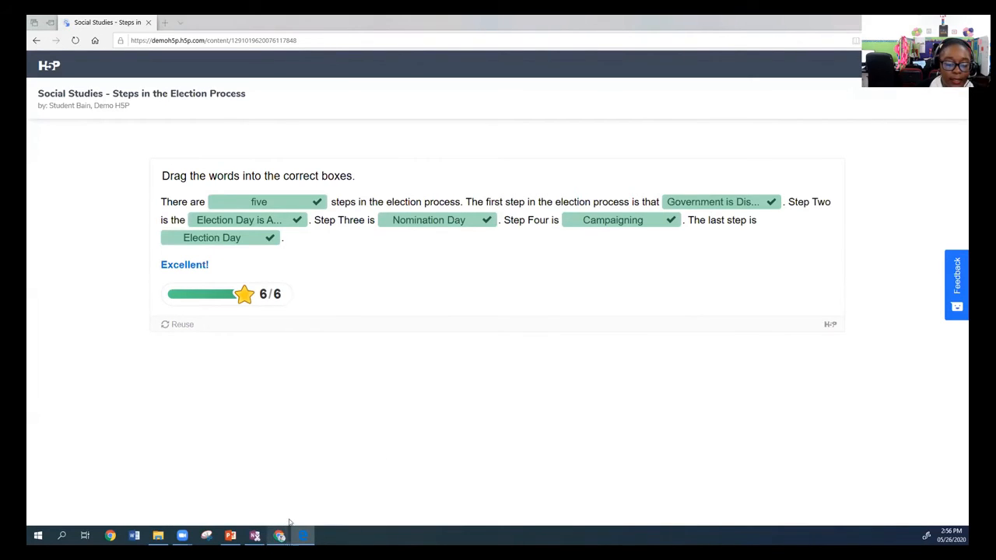
left_click(297, 480)
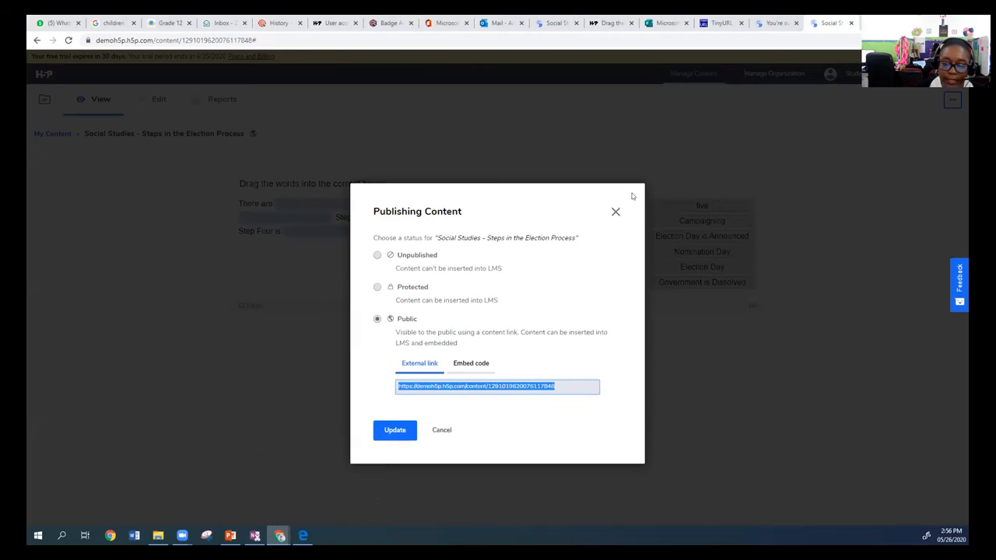
left_click(615, 211)
left_click(222, 100)
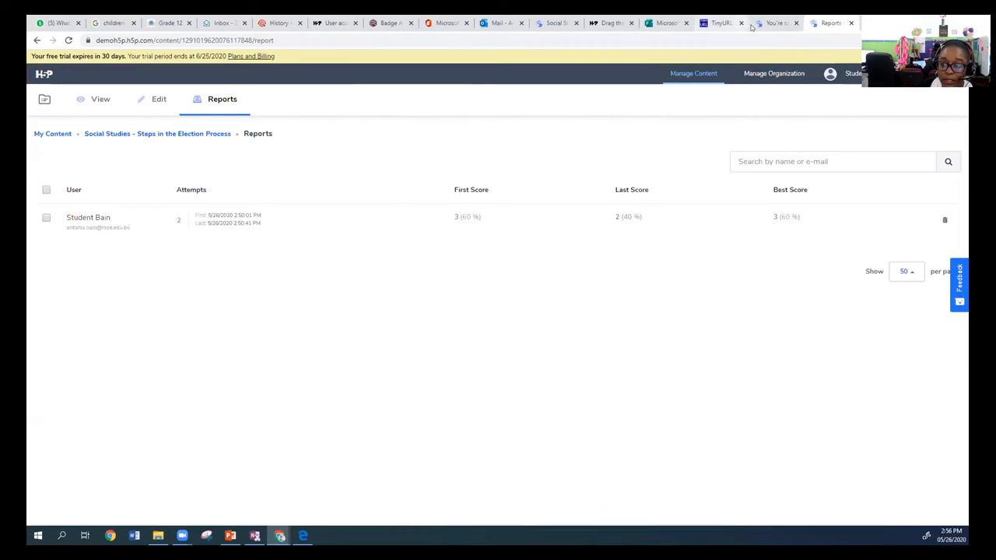
left_click(774, 23)
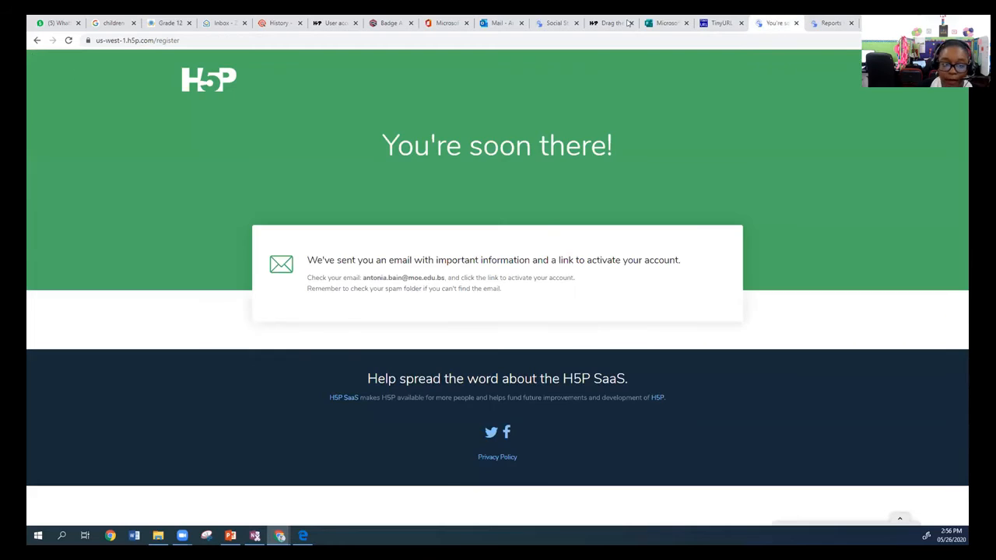
left_click(190, 39)
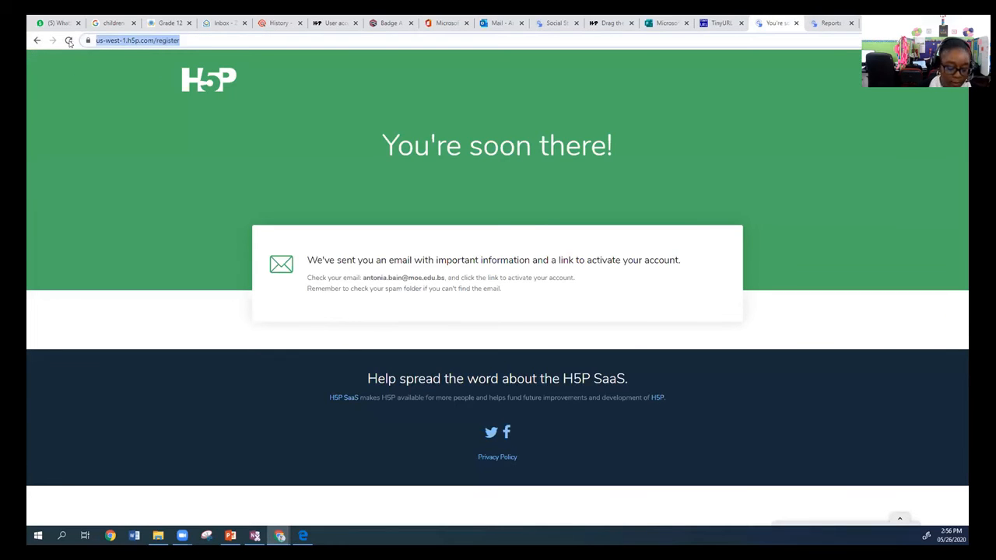
type("ww.")
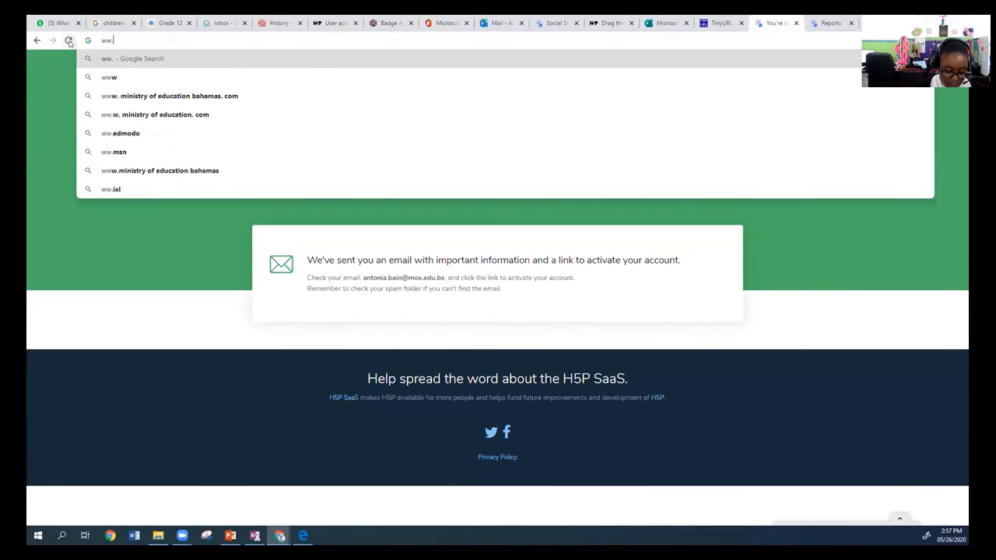
type("h5p")
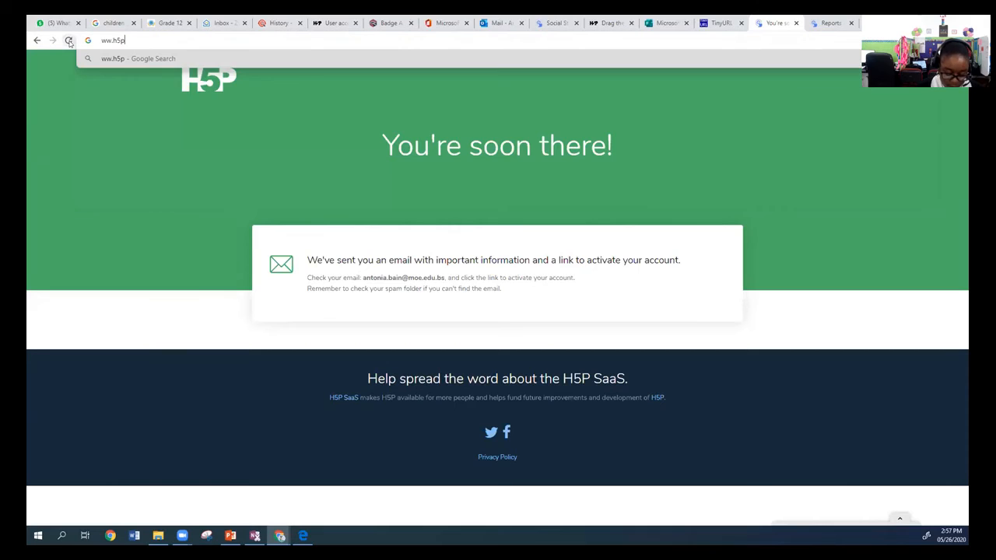
type(".org")
key("Return")
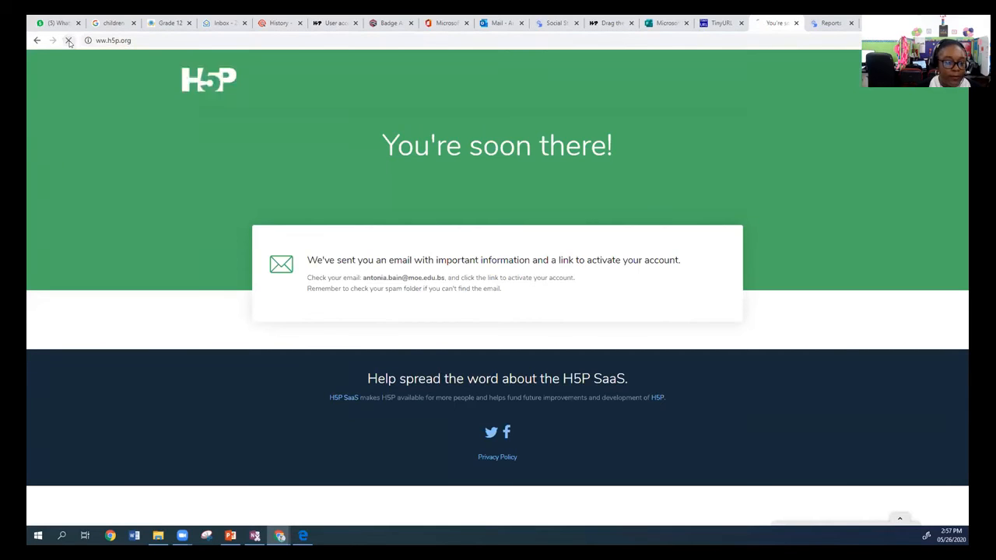
key("ctrl+l")
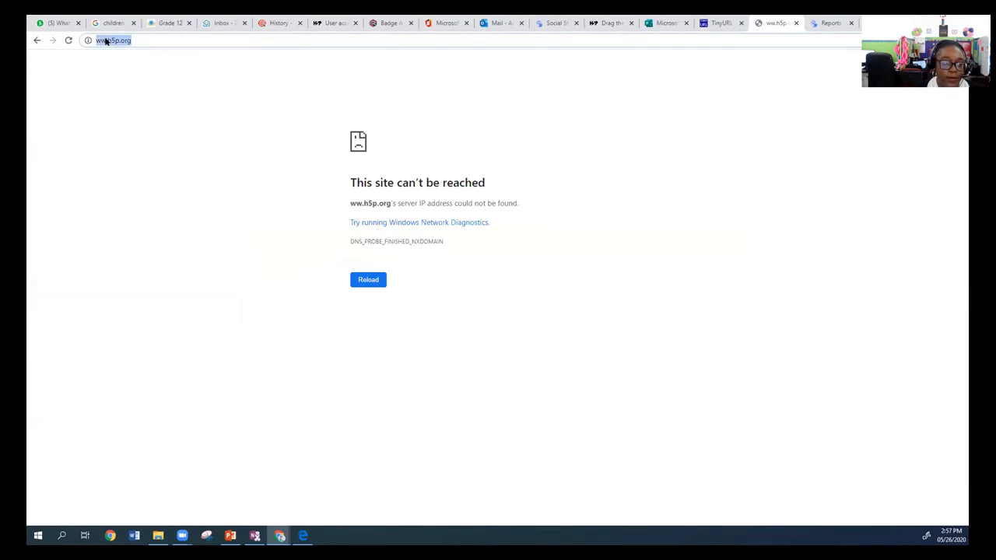
left_click(103, 40)
type("w")
key("Return")
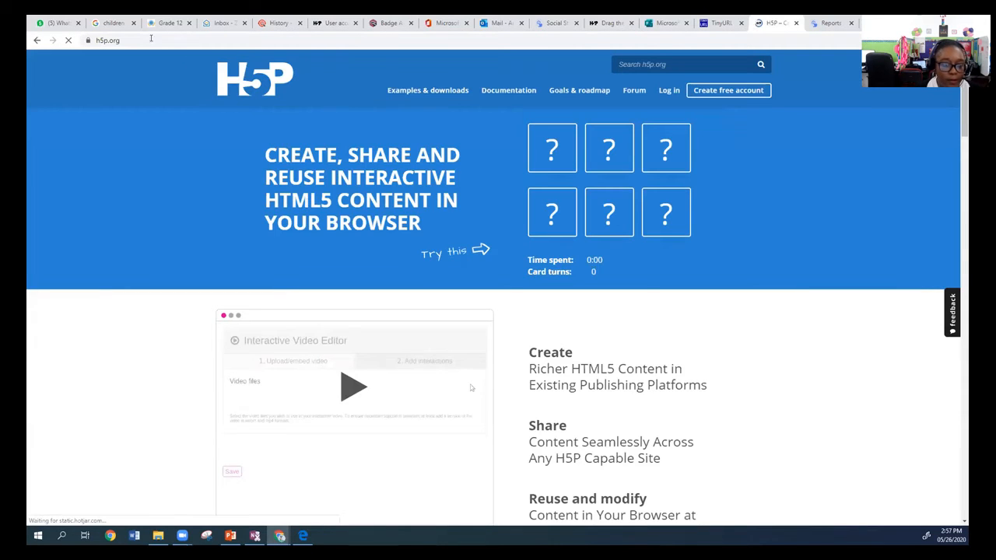
Browse the H5P examples and downloads page to examine the available content types.
left_click(428, 90)
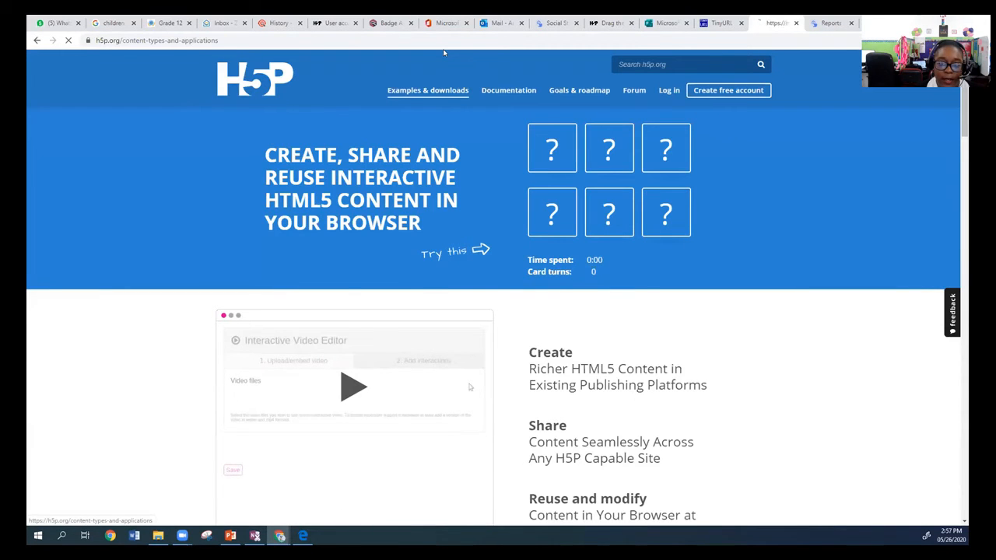
scroll(617, 231, "down", 1)
scroll(617, 234, "down", 5)
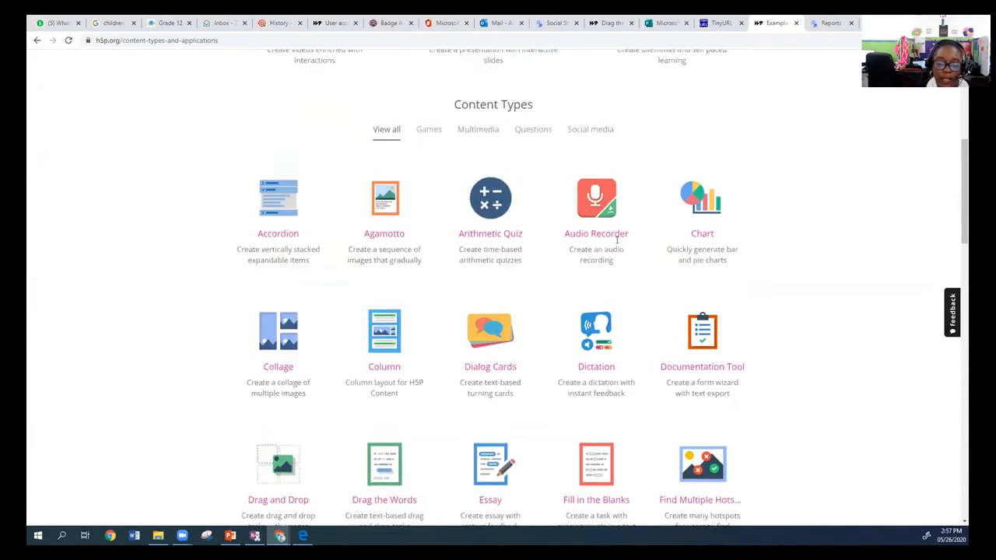
scroll(616, 237, "up", 2)
scroll(747, 243, "down", 1)
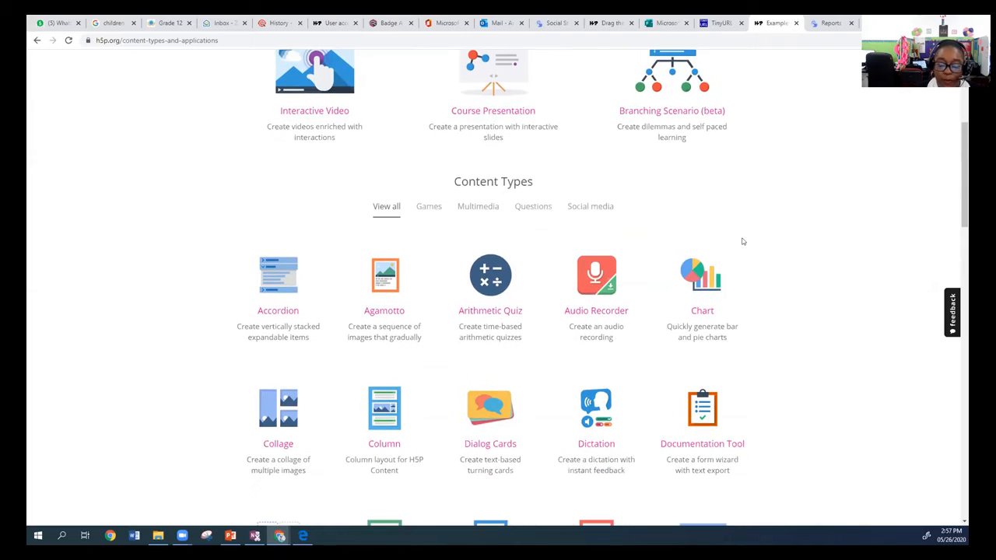
scroll(744, 242, "down", 2)
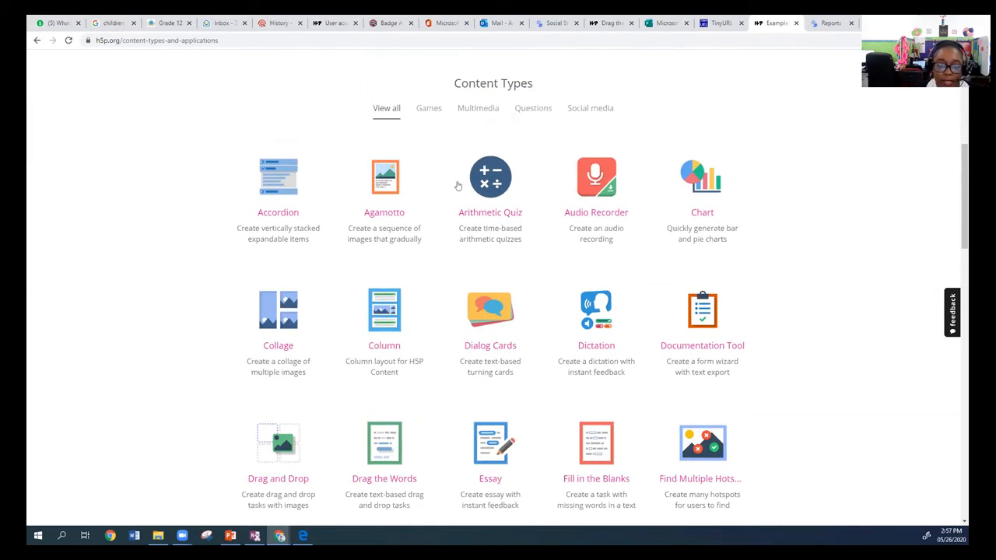
scroll(361, 204, "up", 3)
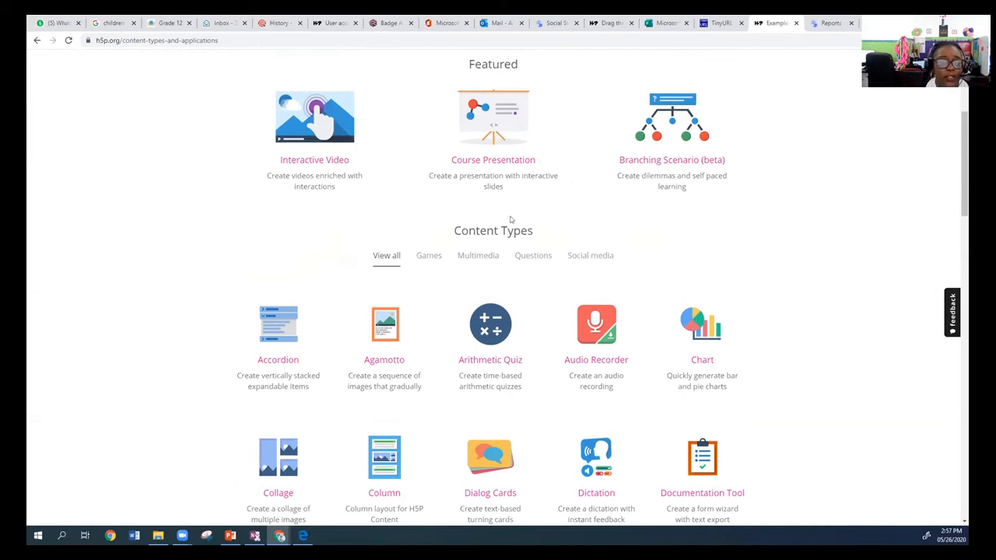
scroll(751, 235, "down", 2)
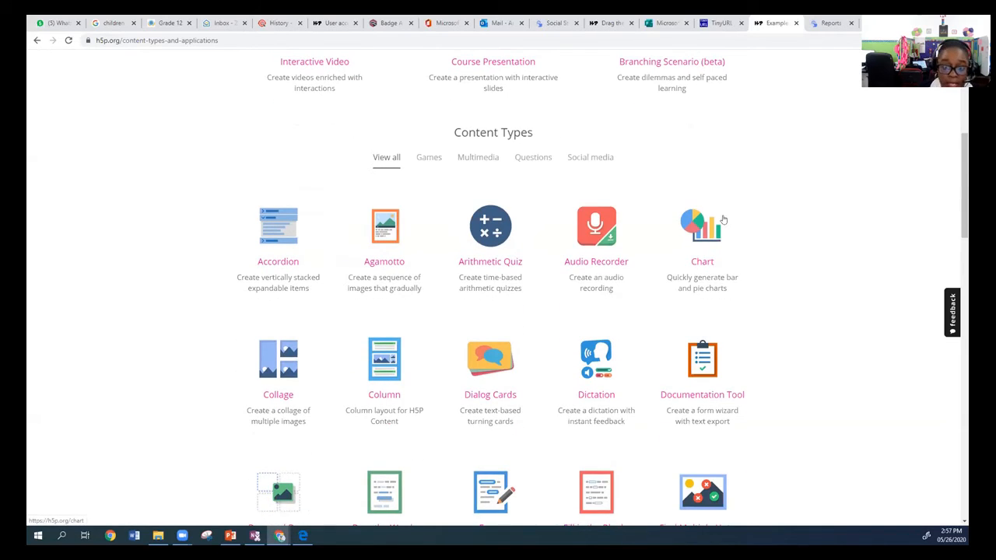
scroll(678, 274, "down", 1)
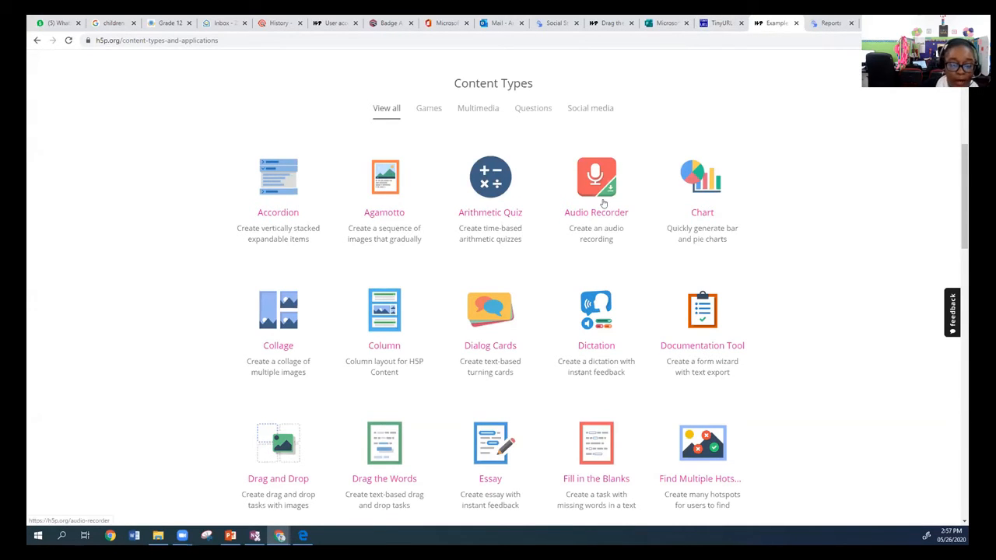
scroll(743, 232, "down", 3)
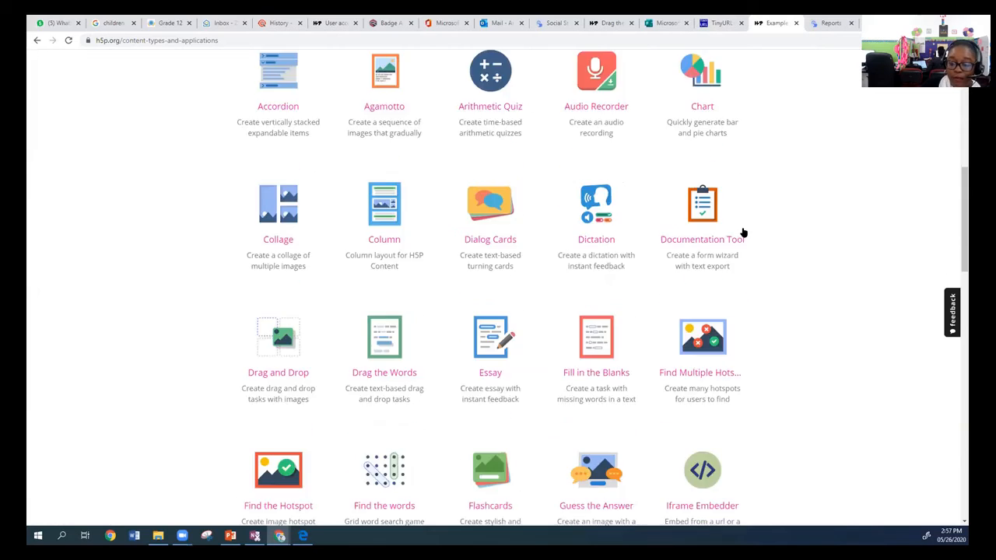
scroll(743, 233, "down", 2)
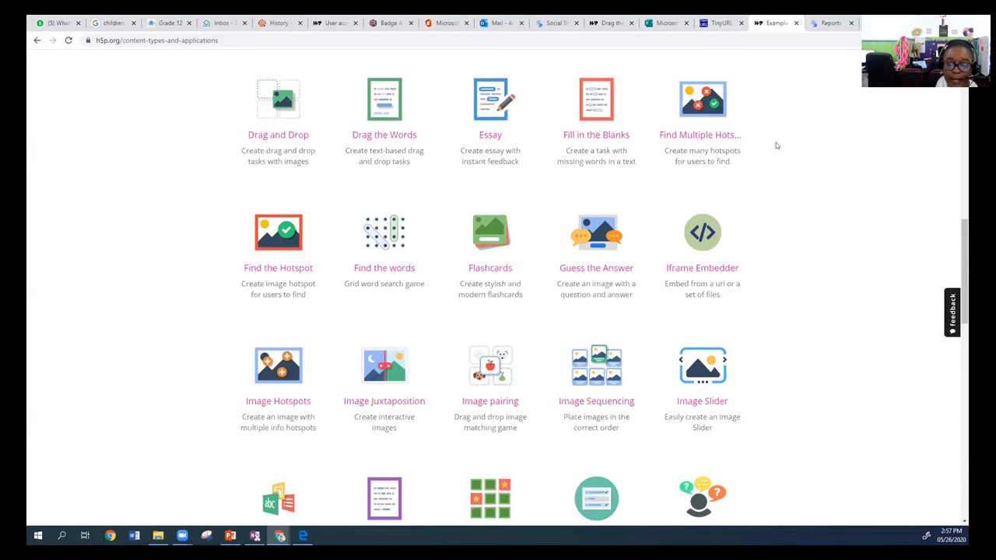
Return to the election process activity, open it for editing and show its collaborator settings.
left_click(823, 26)
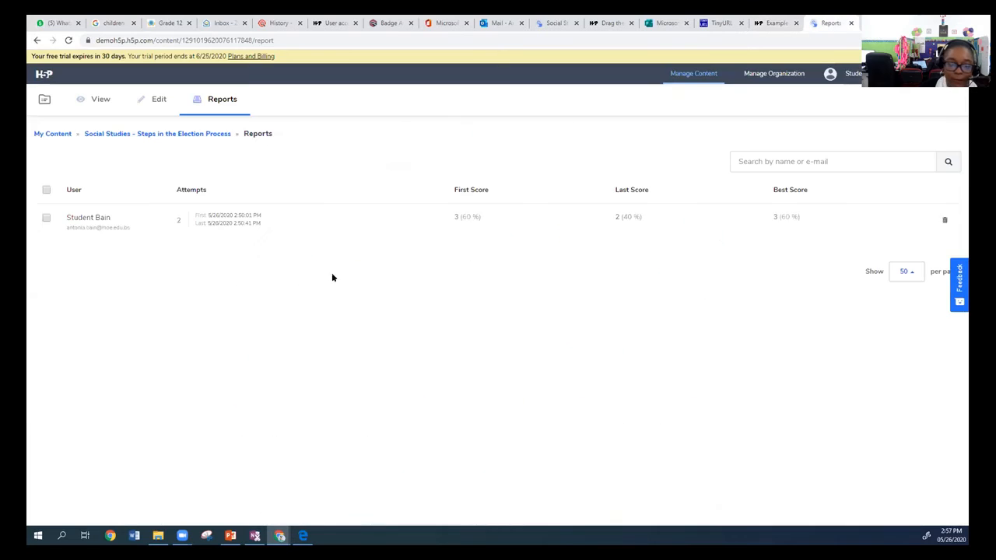
left_click(142, 99)
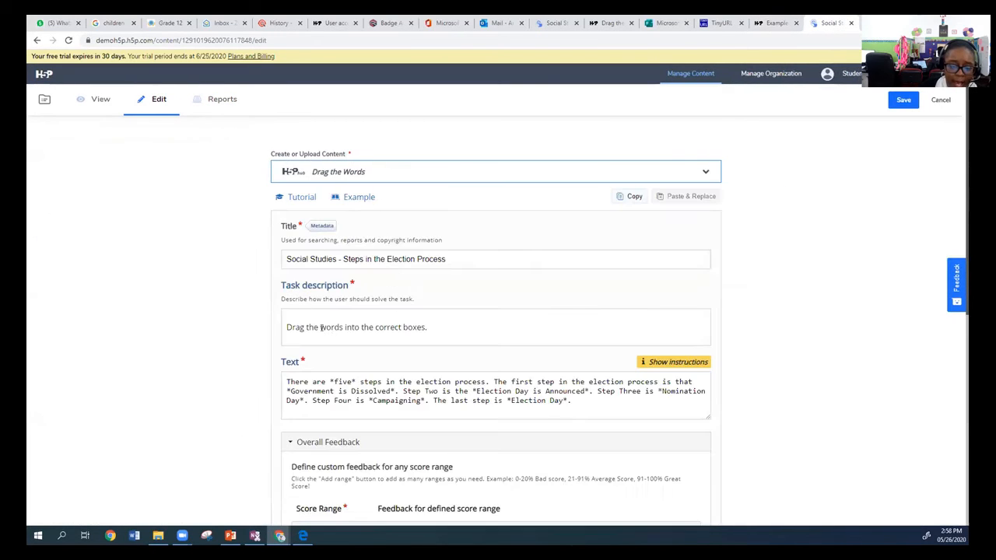
scroll(339, 297, "down", 3)
scroll(316, 413, "down", 2)
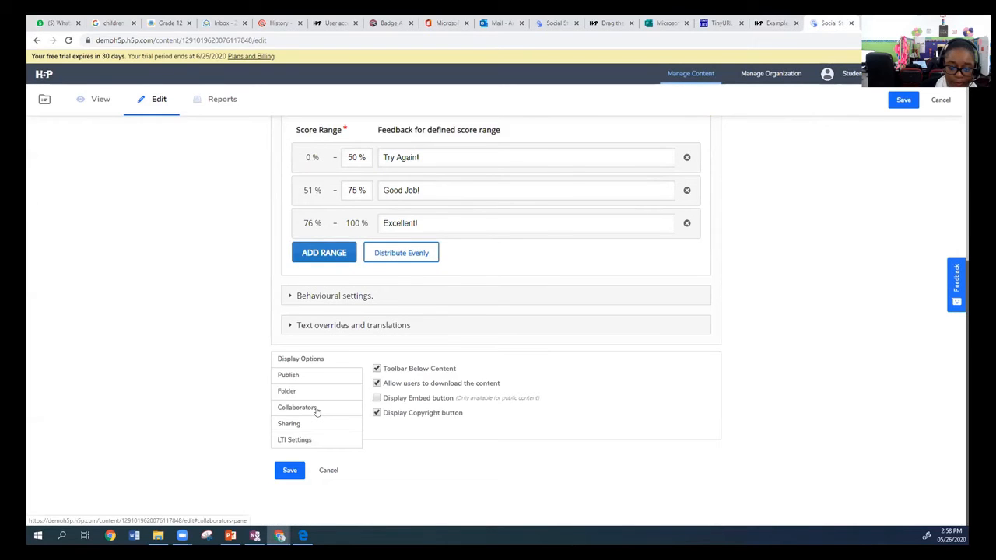
left_click(317, 411)
Try to add a collaborator by entering the colleague's email address in the collaborator settings, and save the activity.
left_click(402, 310)
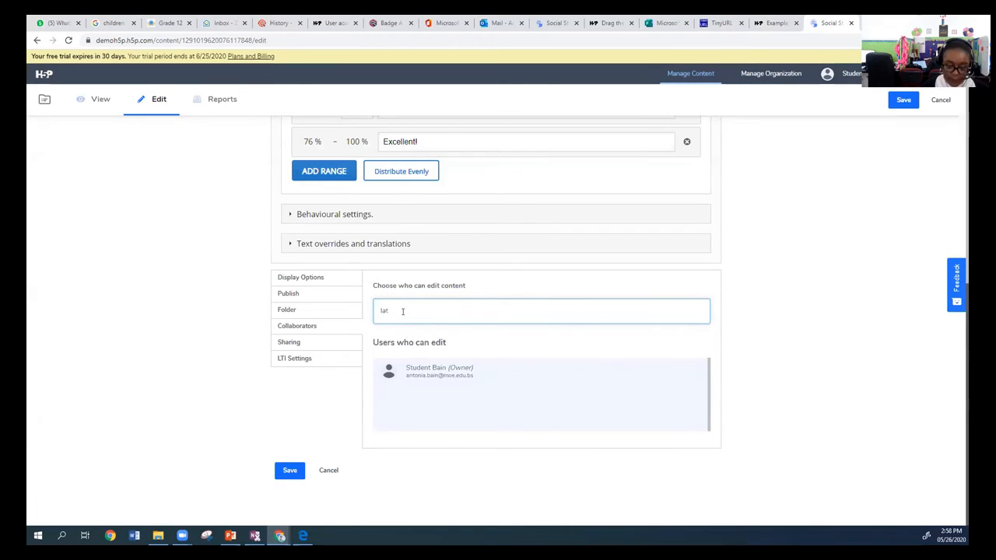
key("BackSpace")
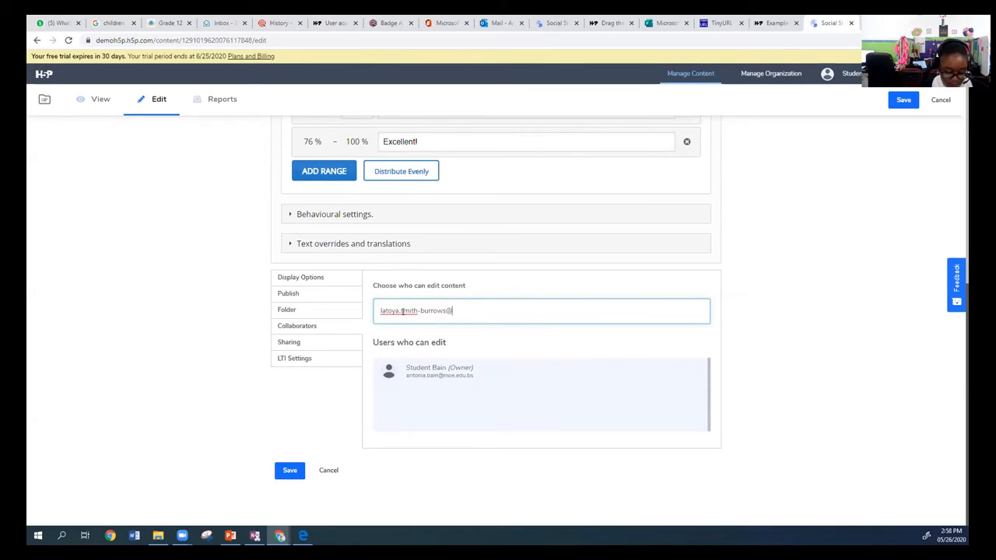
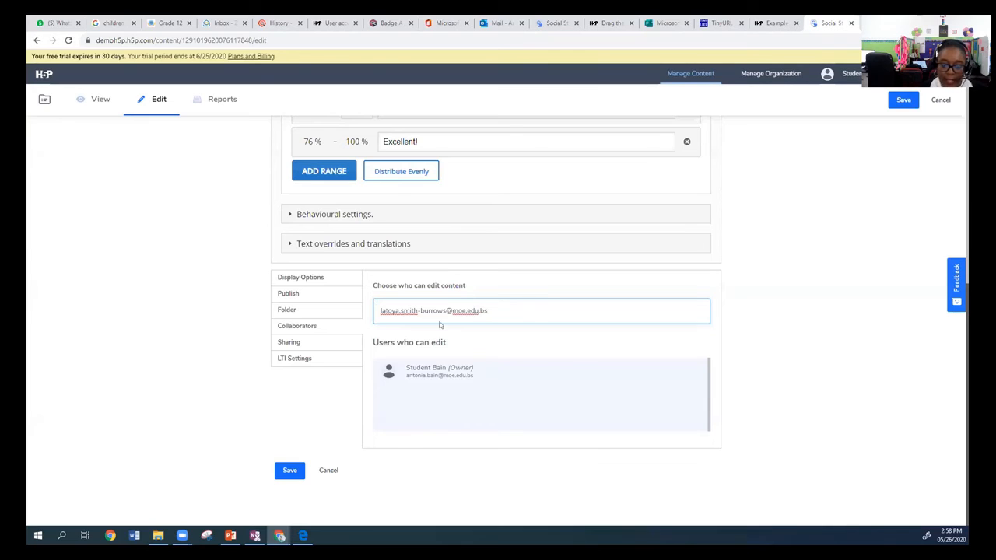
left_click(767, 319)
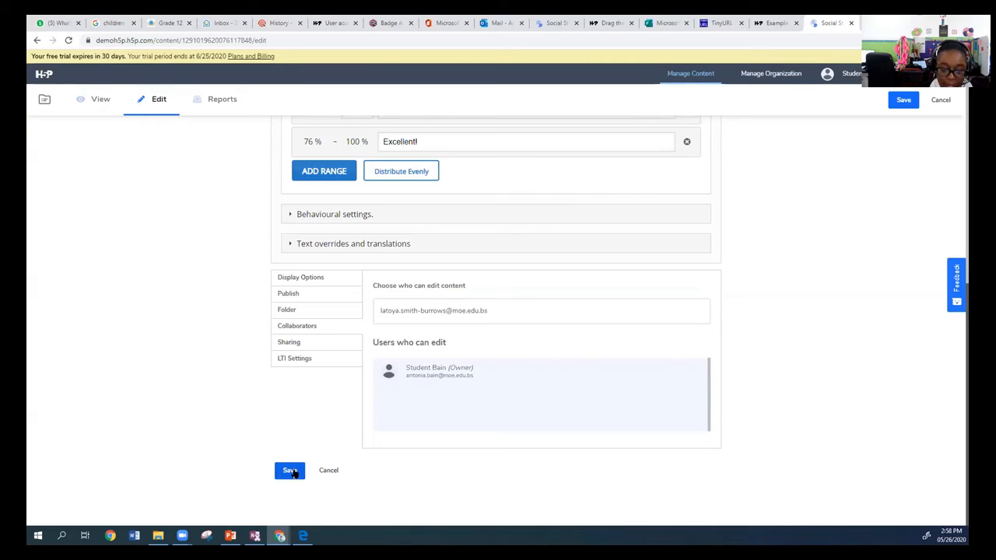
left_click(289, 471)
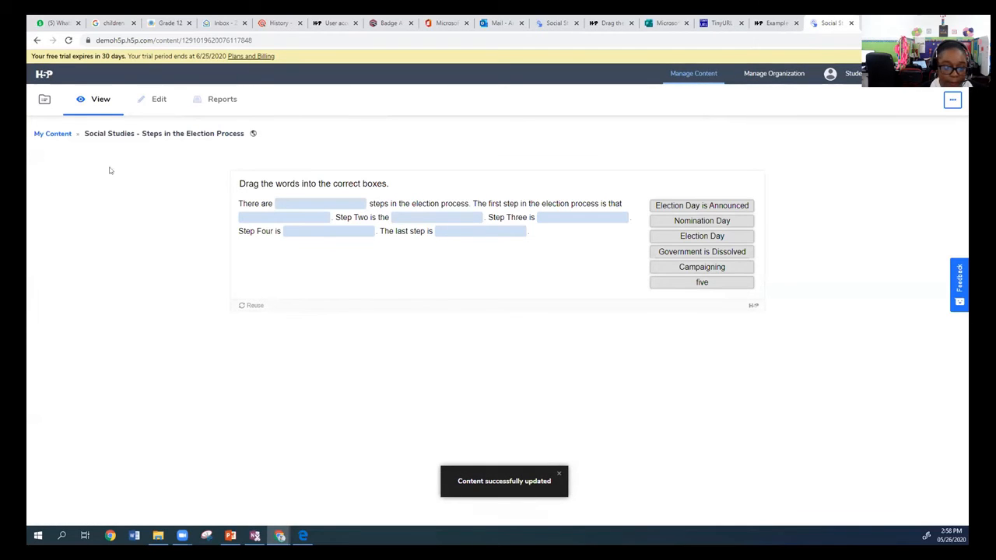
Reopen the election process activity for editing and check its collaborator and sharing settings.
left_click(175, 119)
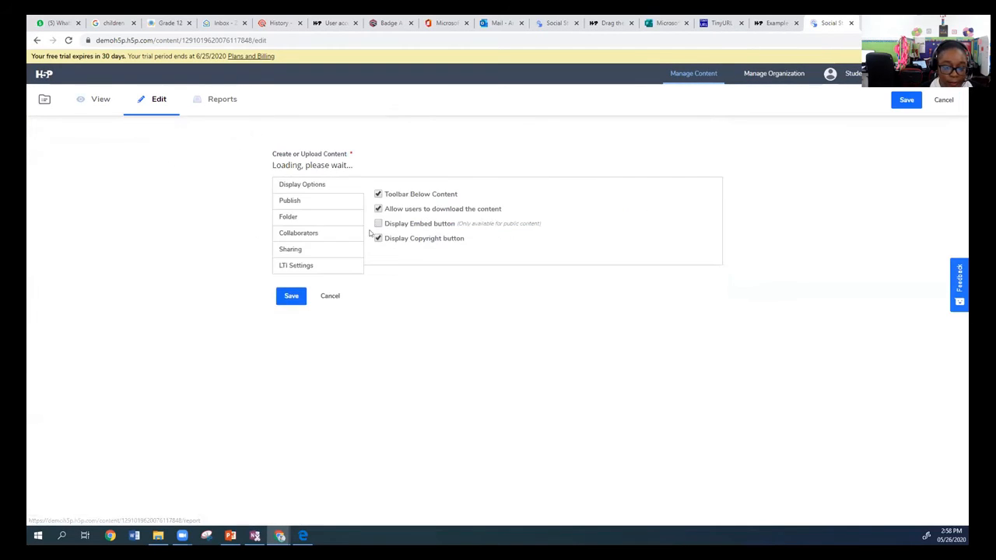
scroll(441, 376, "down", 5)
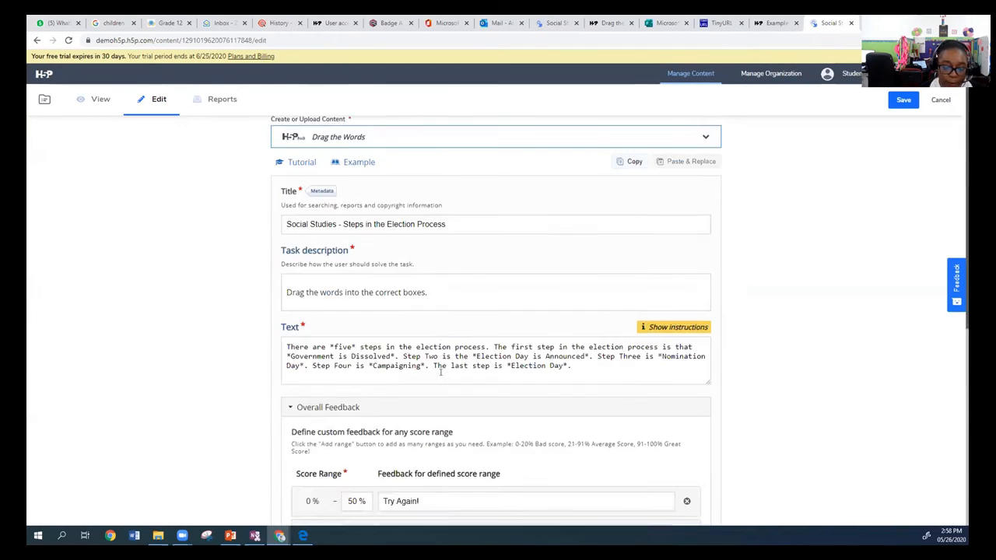
left_click(291, 409)
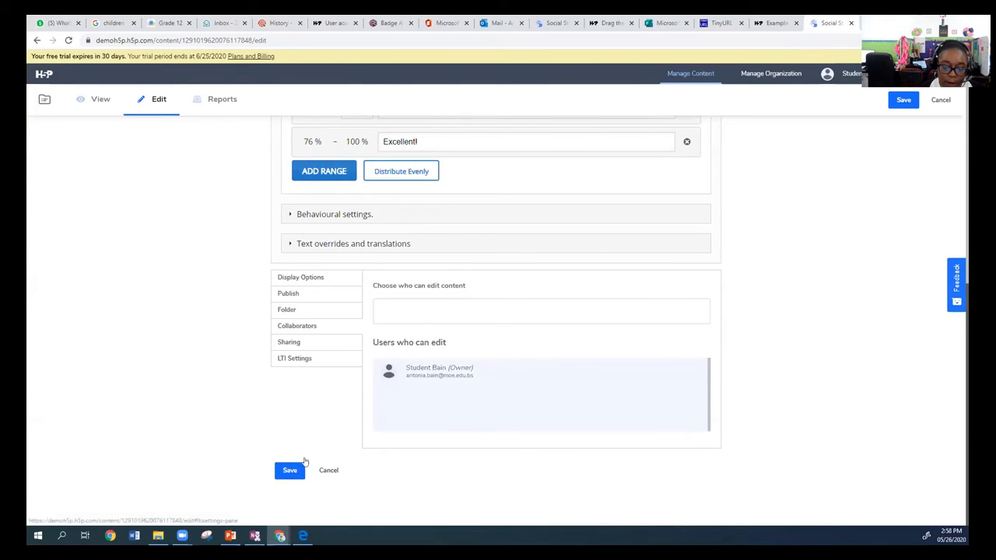
left_click(298, 345)
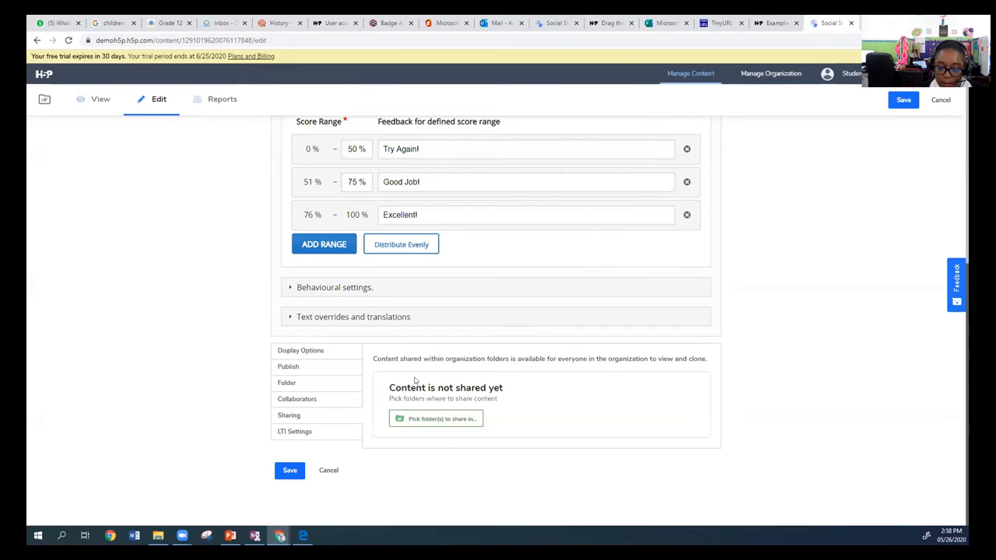
Return to the collaborator settings, enter the colleague's email address as an editor and submit it.
left_click(326, 399)
left_click(412, 309)
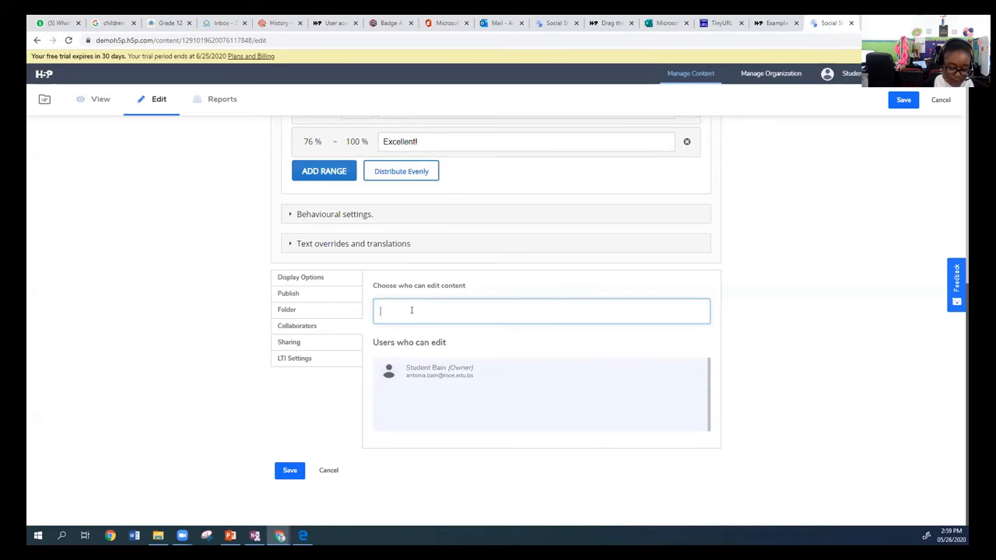
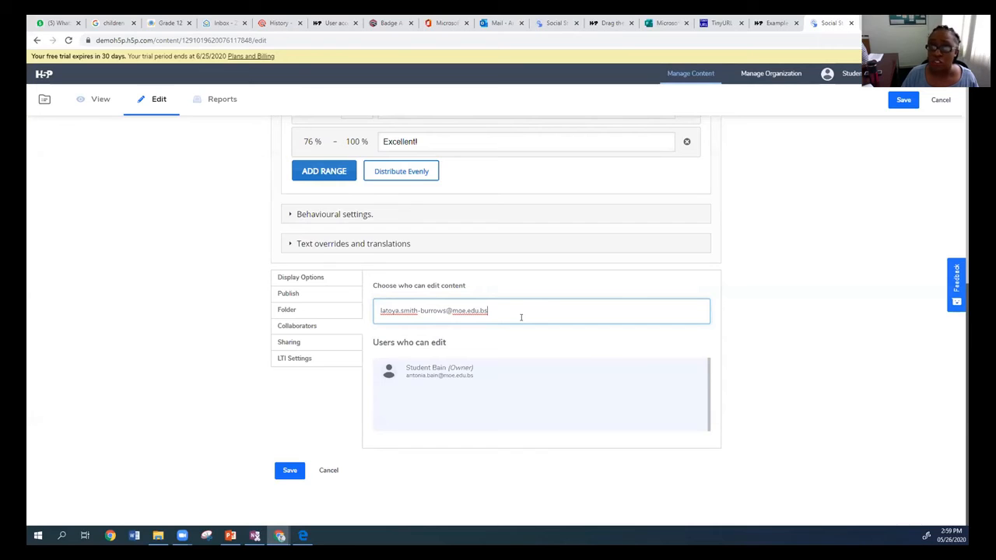
key("Return")
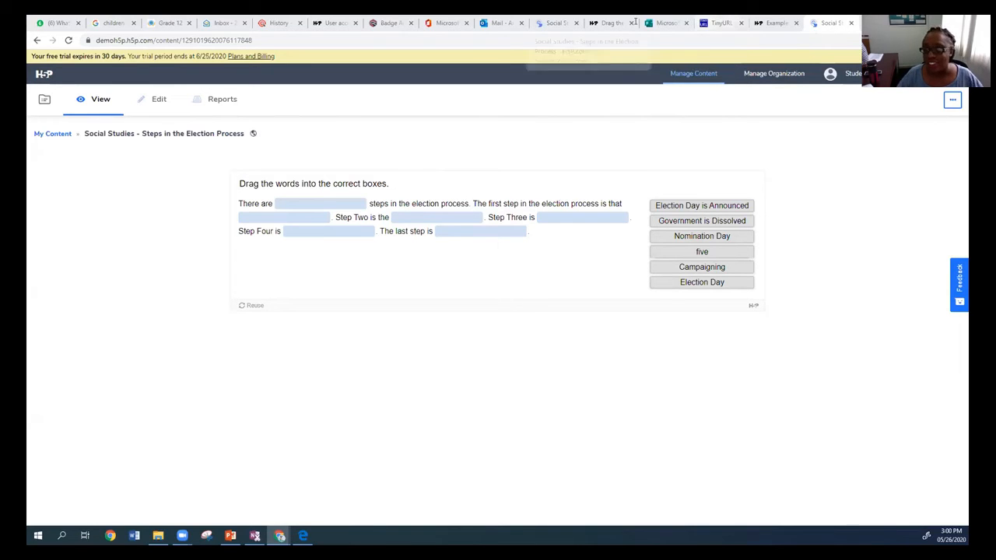
Open the activity for editing again, cancel leaving the editor for the content list, and save the activity.
left_click(146, 105)
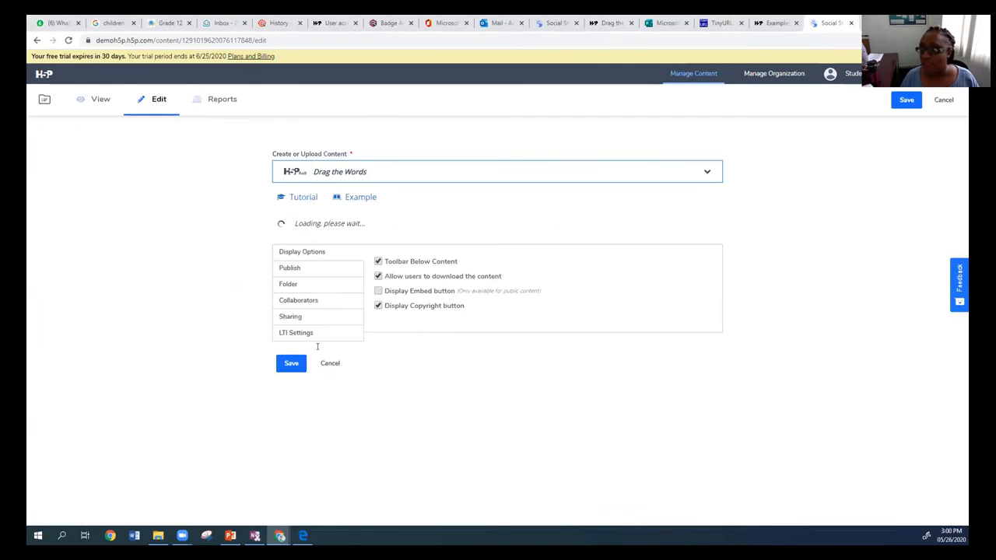
scroll(437, 278, "down", 5)
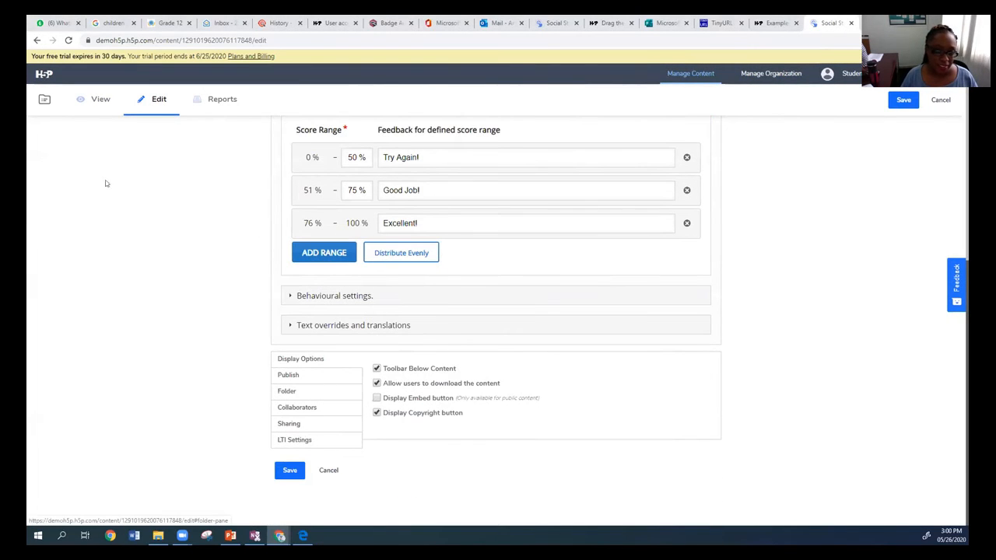
left_click(43, 107)
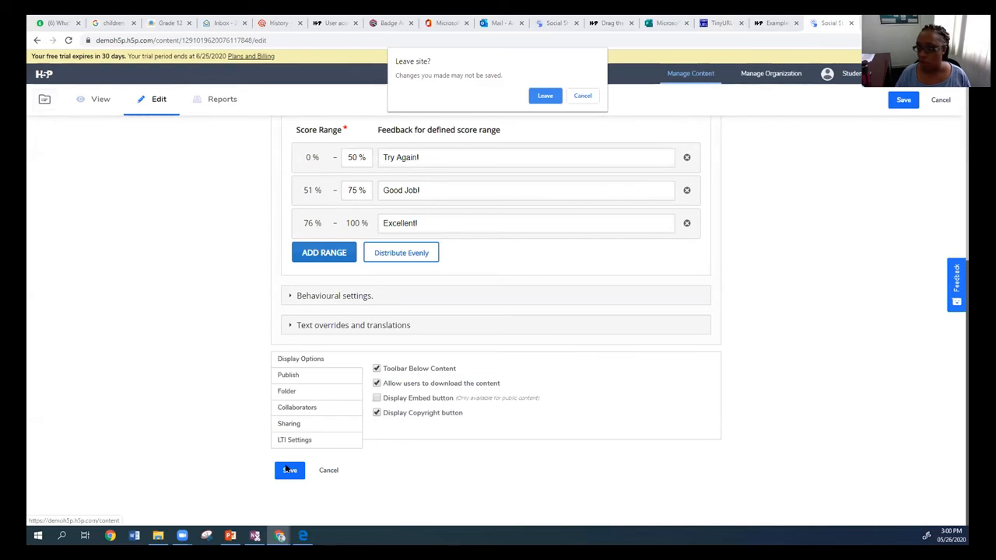
key("Escape")
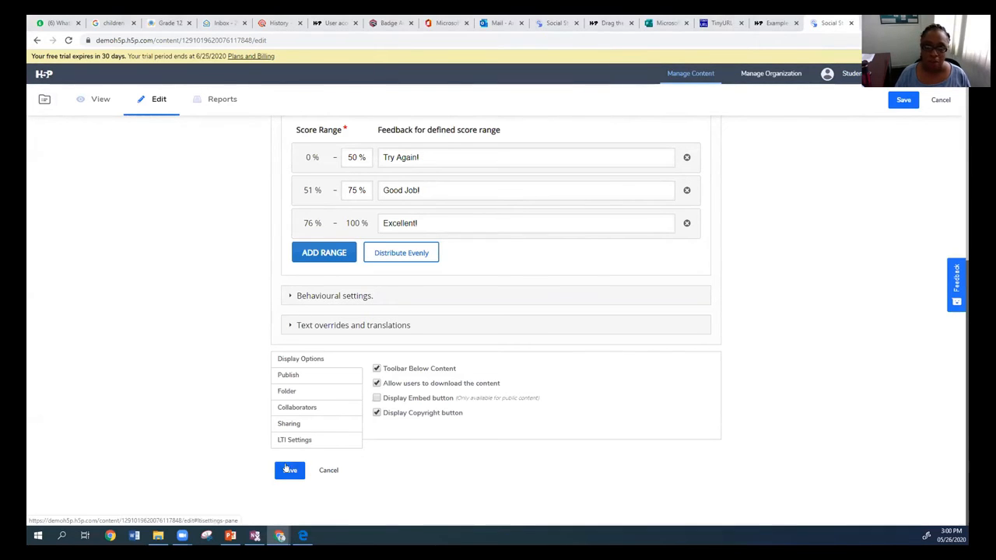
left_click(289, 470)
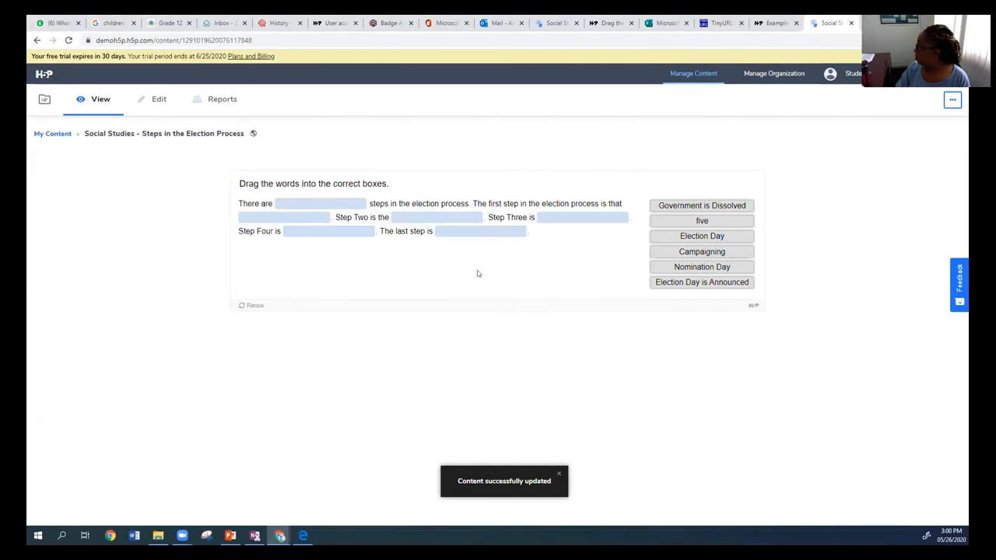
Look over the activity's feedback and display settings in the editor, and return to its view without saving.
left_click(156, 99)
left_click(328, 442)
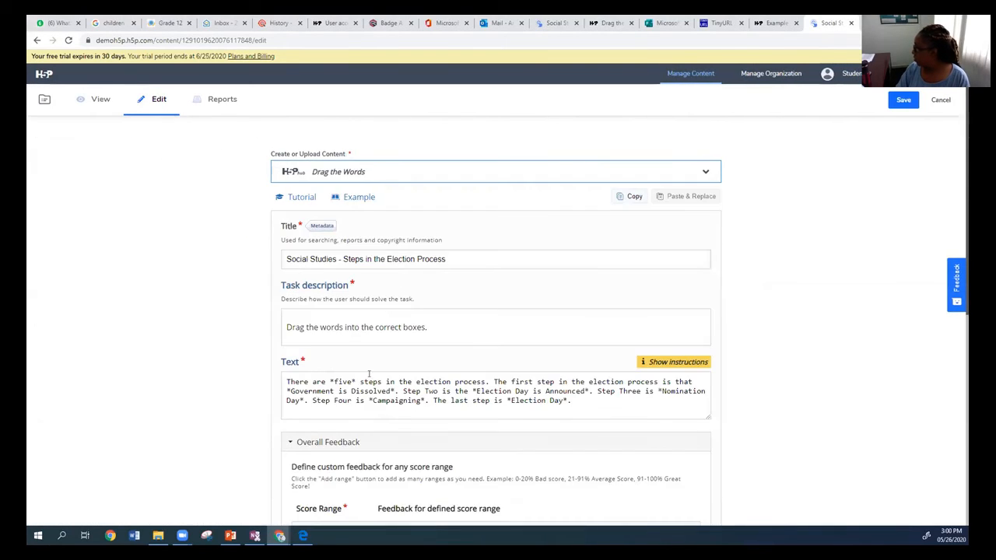
scroll(373, 389, "down", 3)
scroll(418, 428, "down", 2)
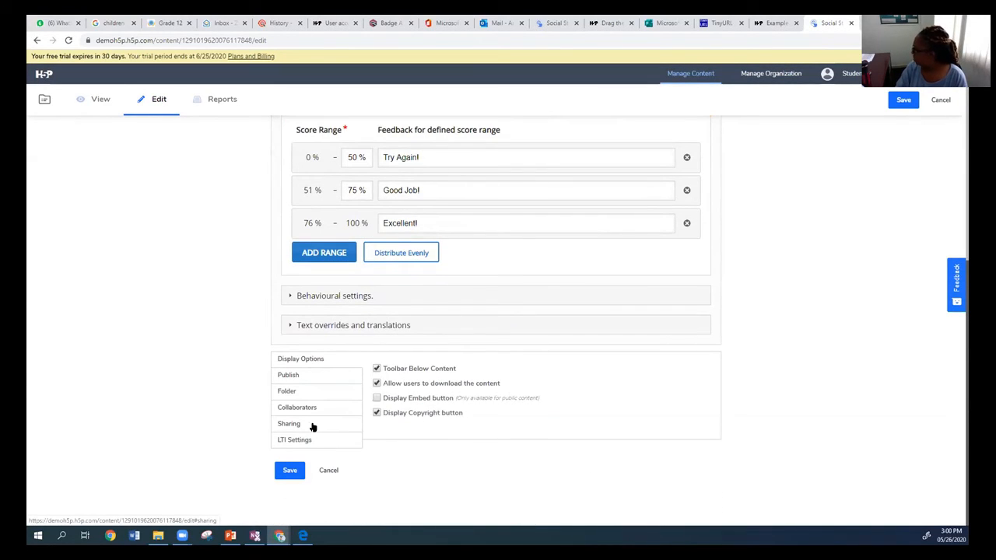
scroll(115, 180, "up", 1)
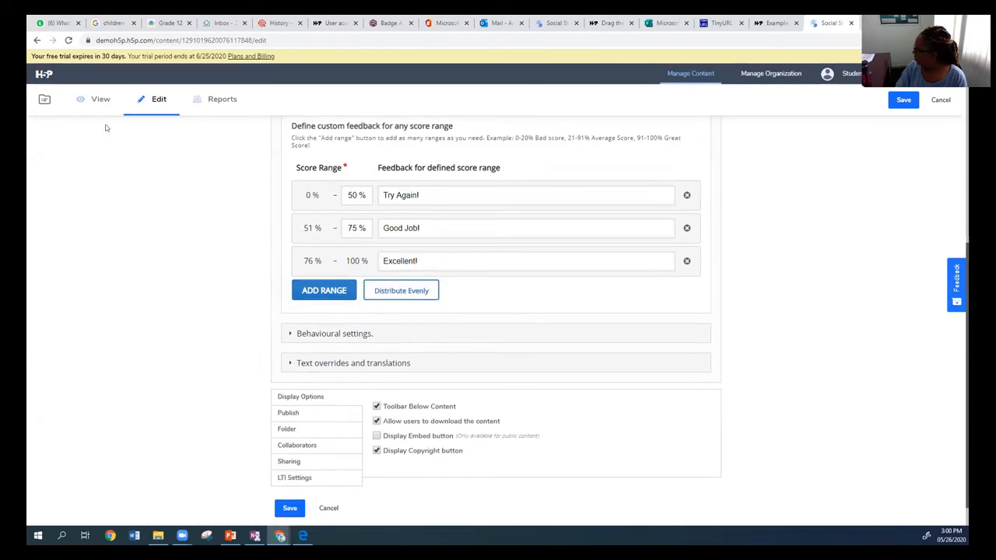
left_click(87, 99)
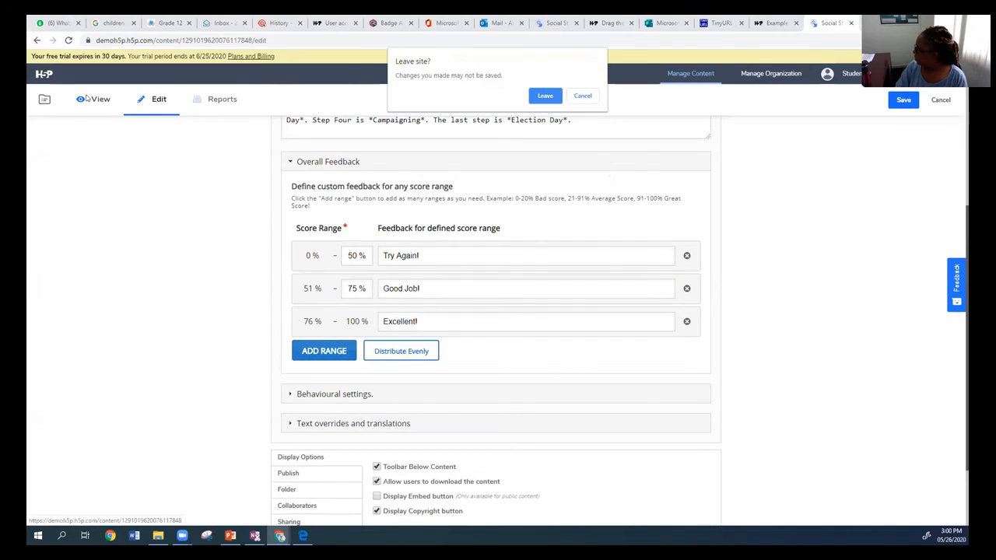
left_click(550, 98)
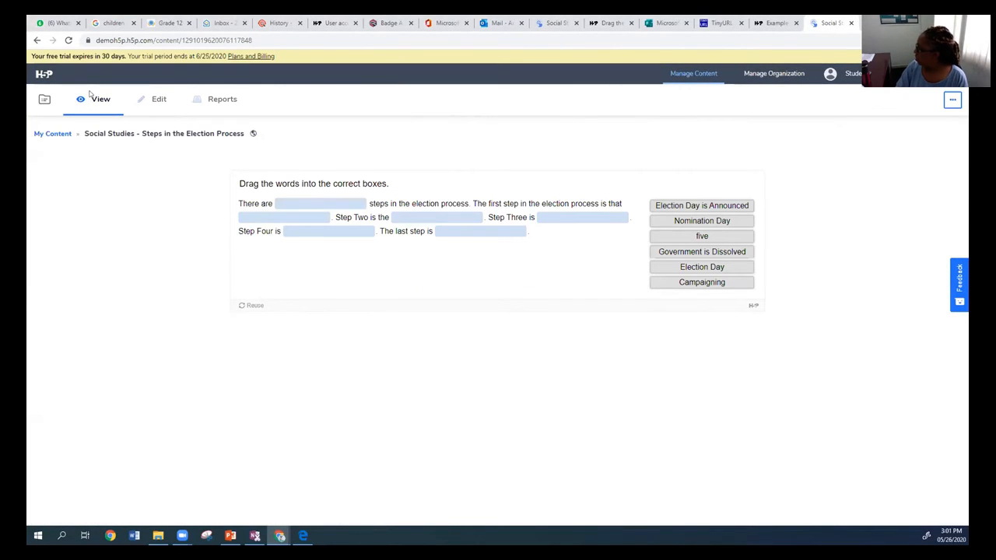
Check the Shared with me and My Content lists, and switch to the TinyURL page for the H5P evaluation link.
left_click(43, 102)
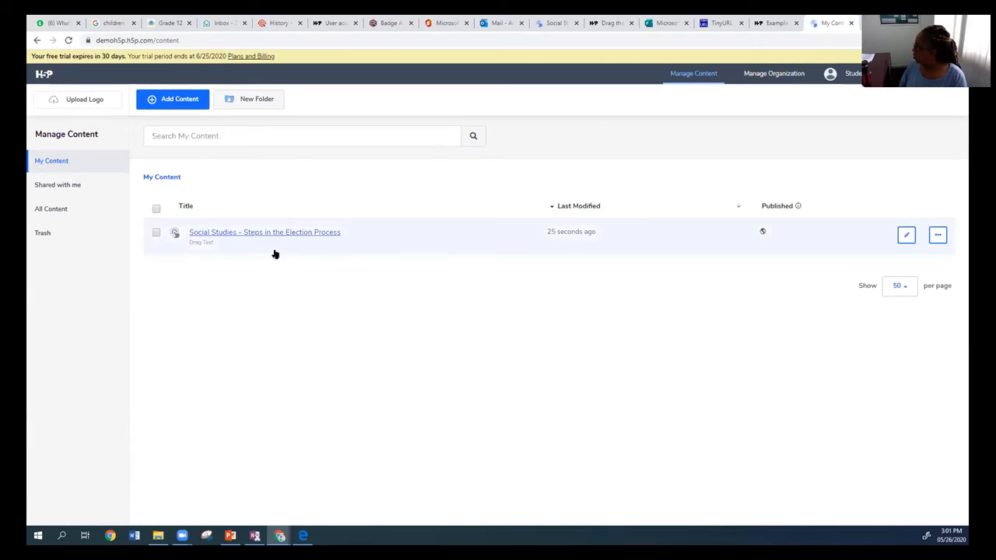
left_click(77, 185)
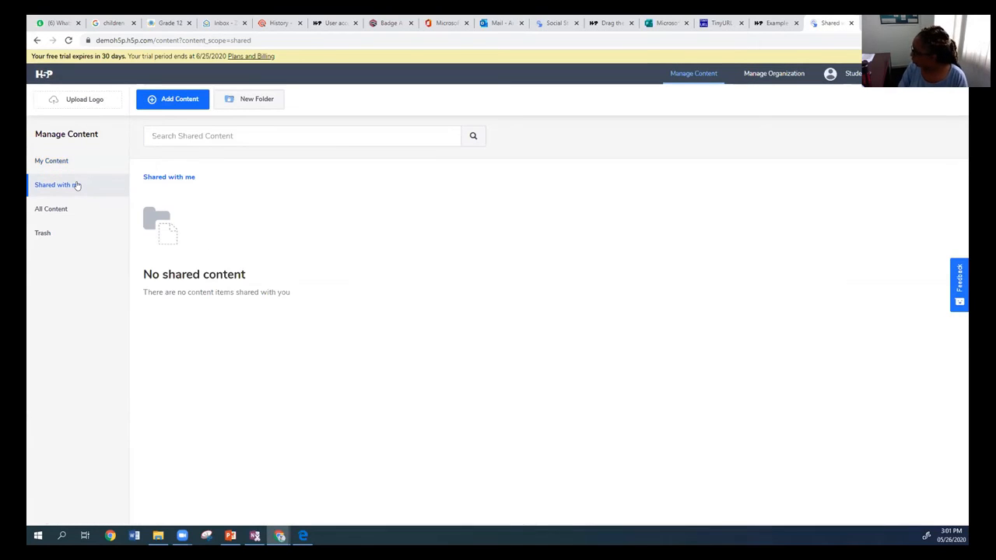
left_click(60, 161)
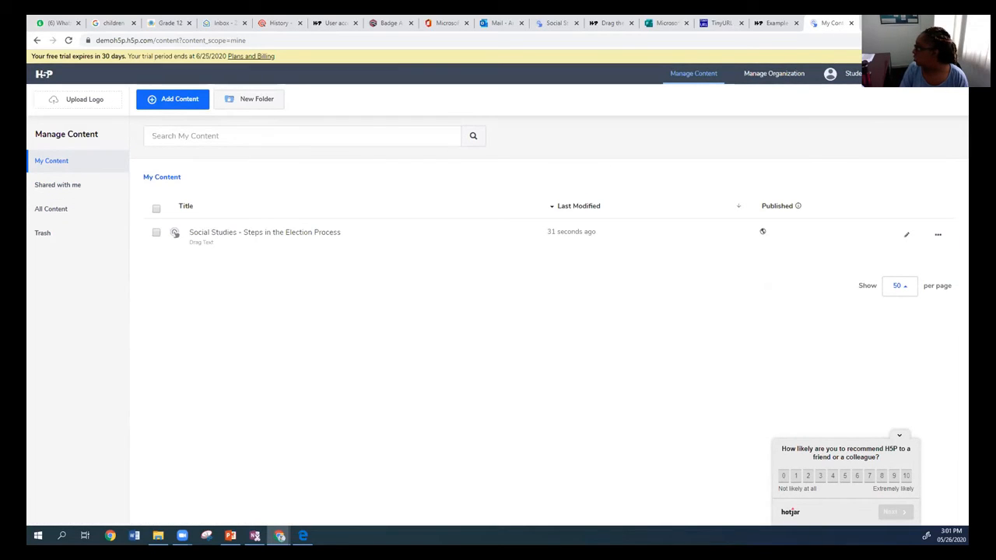
left_click(719, 22)
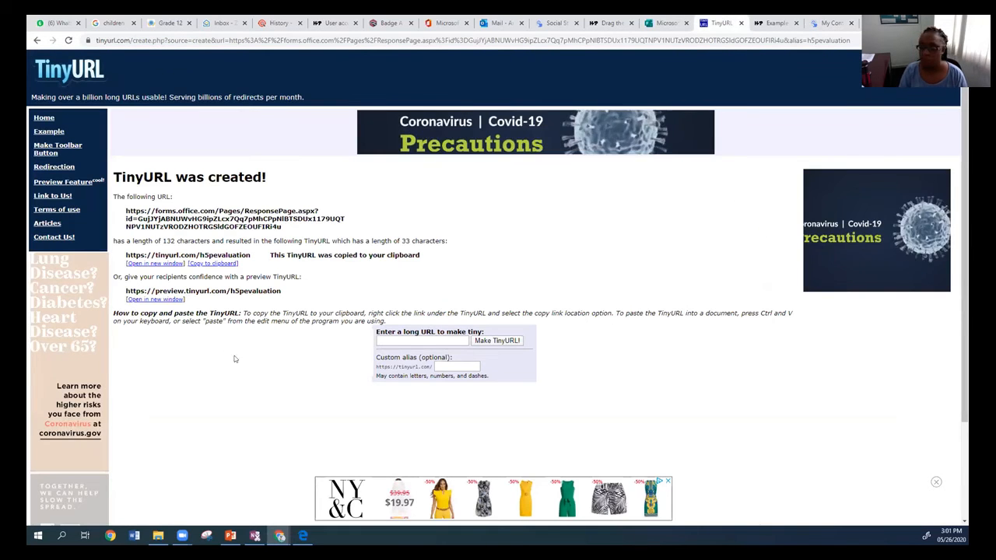
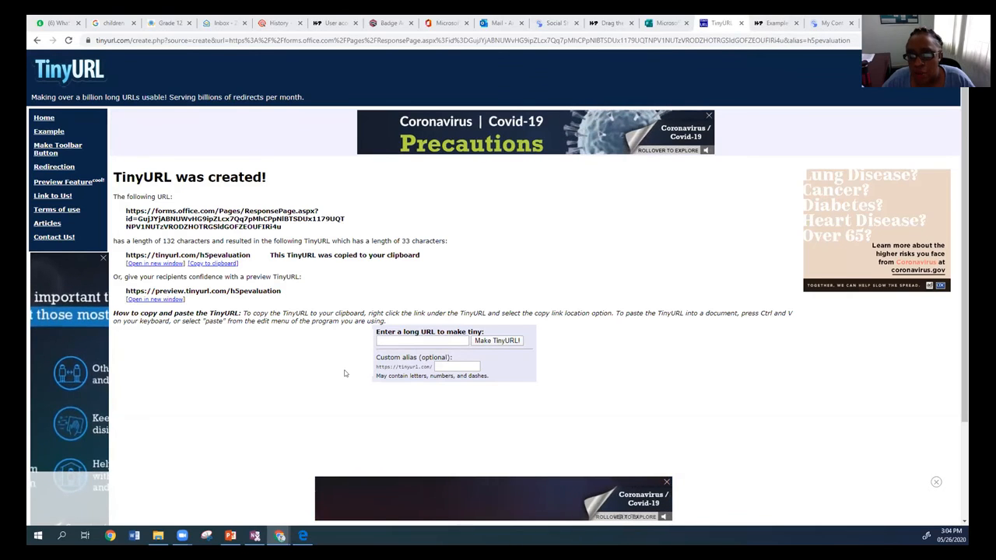
Return to the H5P content list and open the Social Studies - Steps in the Election Process activity for editing.
left_click(768, 23)
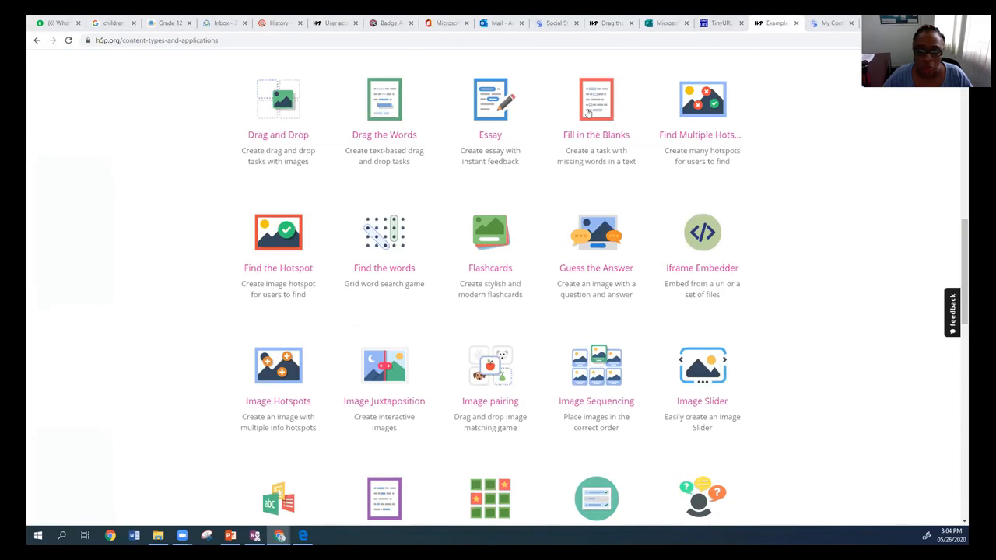
left_click(815, 24)
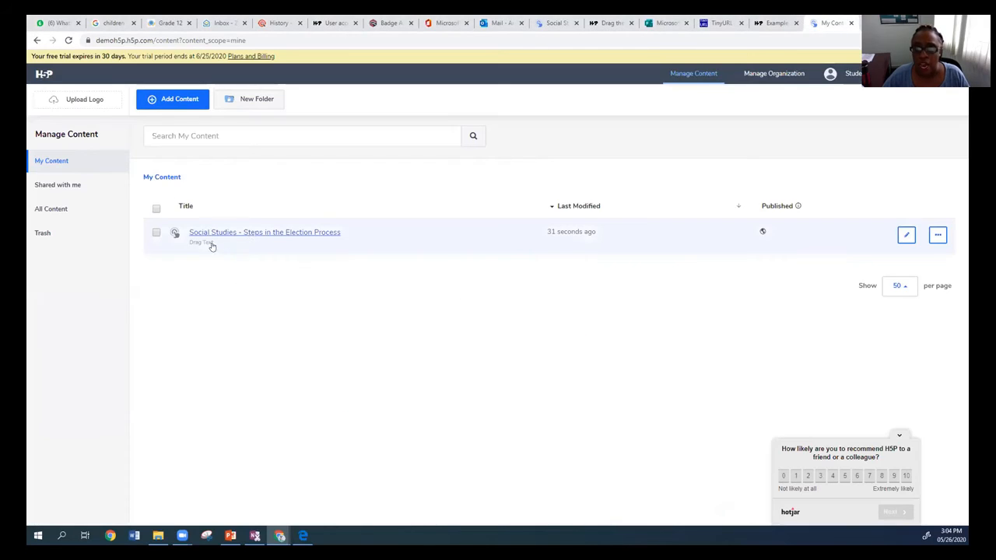
left_click(254, 232)
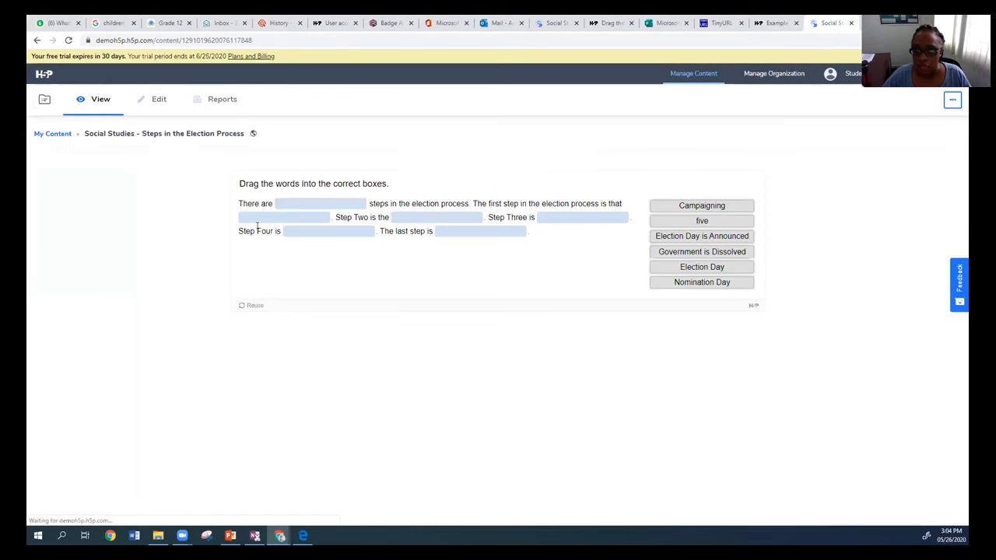
left_click(156, 102)
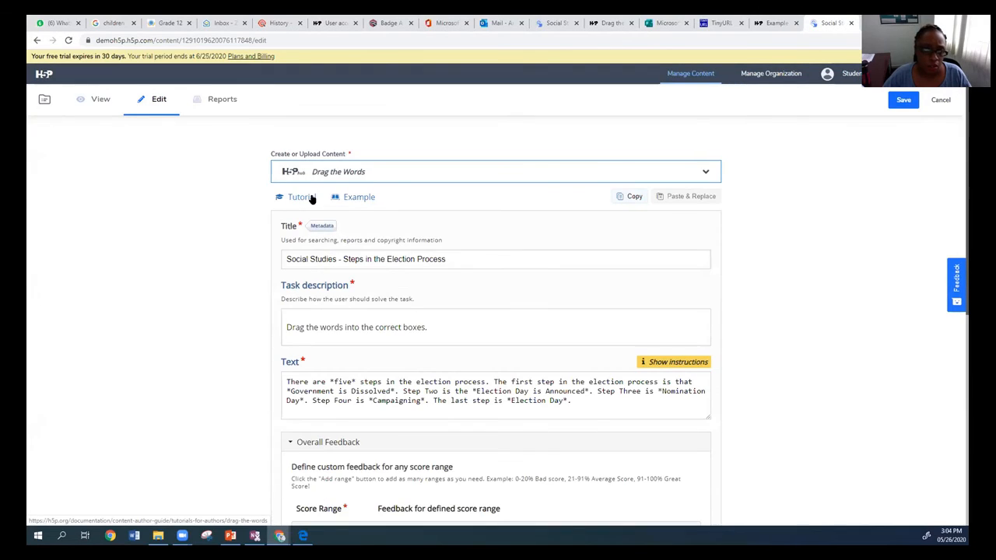
Turn off Instant feedback in the activity's behavioural settings and save the activity.
scroll(400, 302, "down", 2)
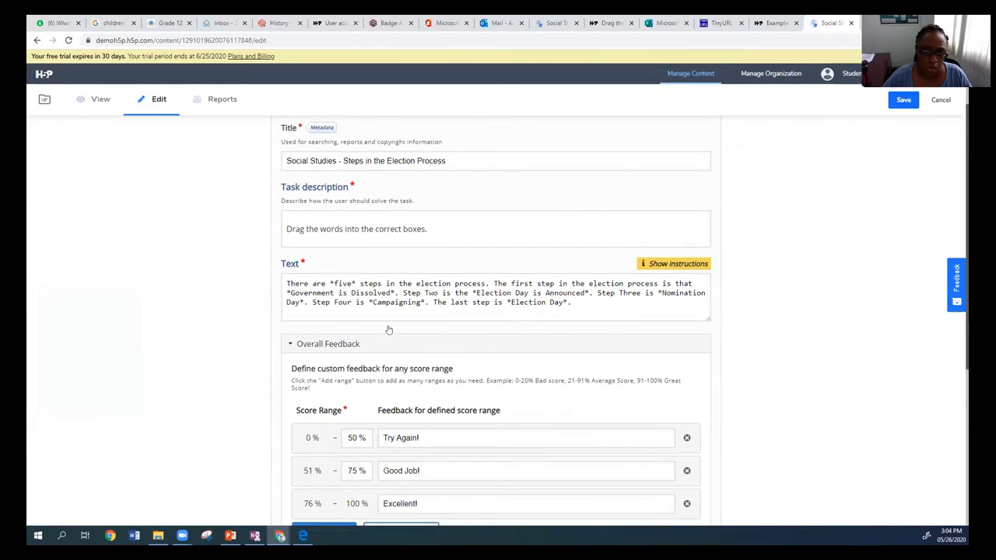
scroll(388, 329, "down", 2)
scroll(353, 343, "down", 2)
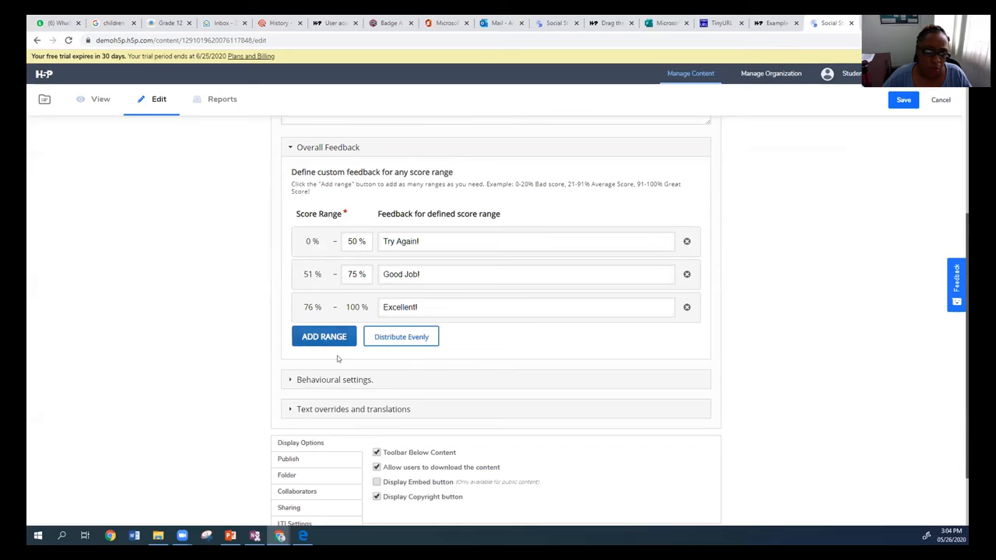
scroll(312, 340, "down", 1)
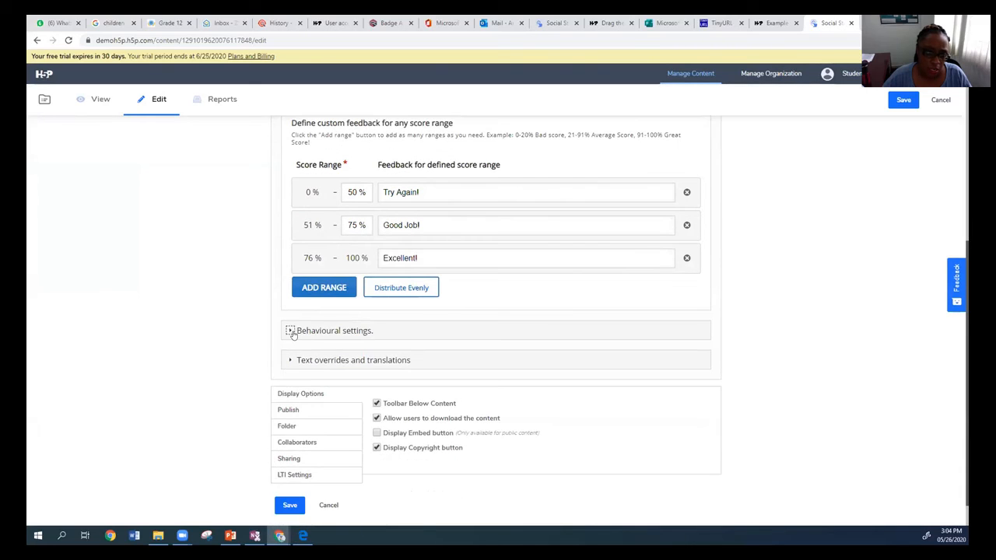
left_click(292, 331)
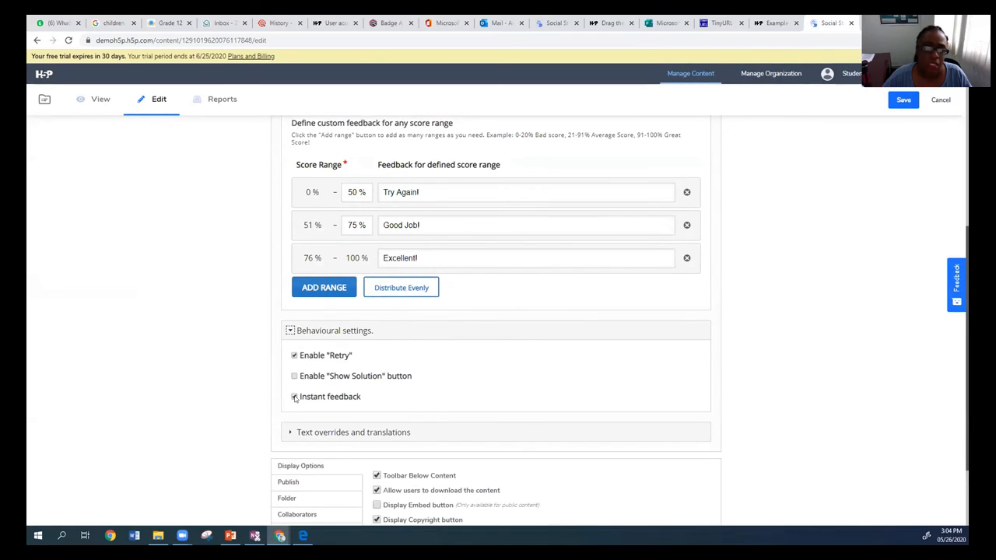
scroll(405, 372, "down", 2)
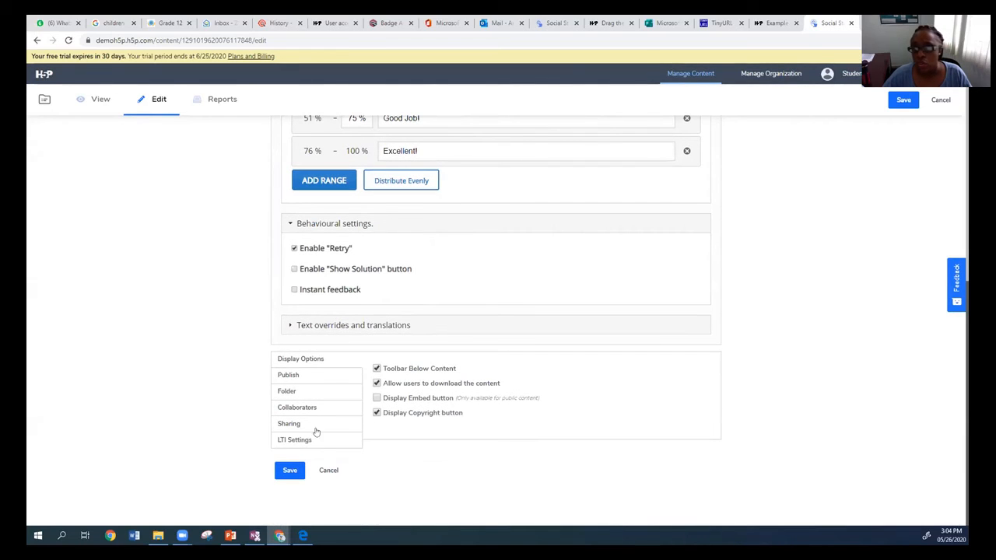
left_click(297, 478)
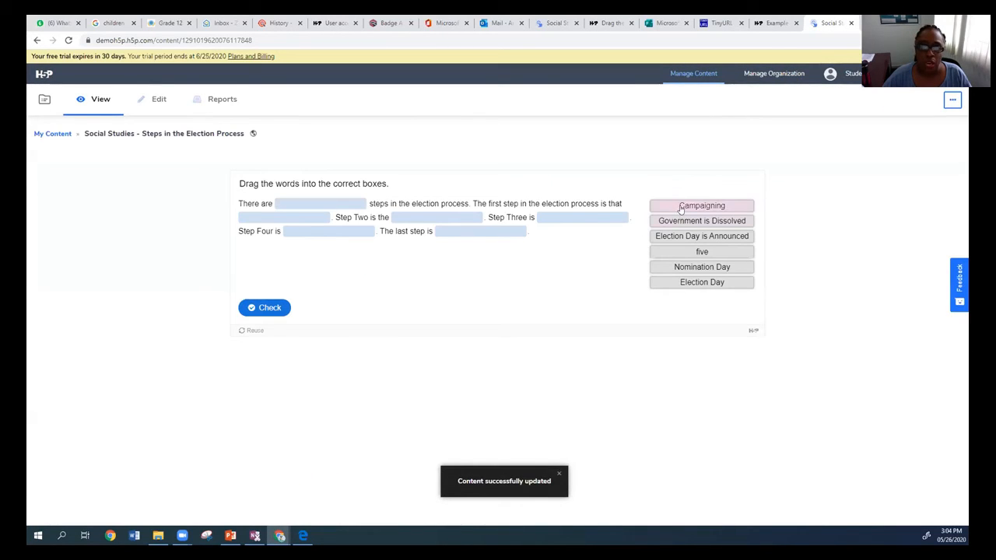
Test the updated activity by placing Campaigning in the Step Two blank, and try moving it to the last-step blank.
left_click_drag(681, 208, 412, 221)
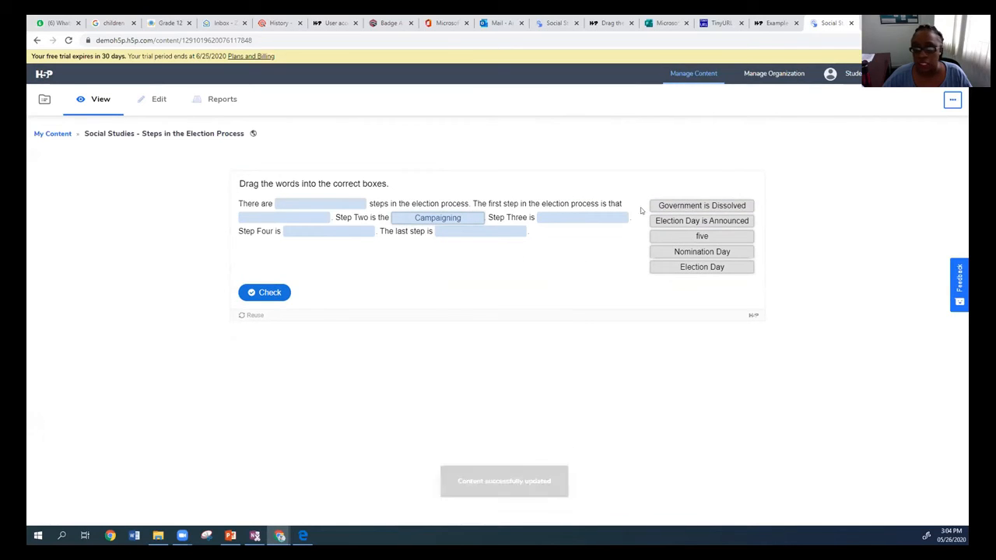
left_click_drag(439, 221, 479, 232)
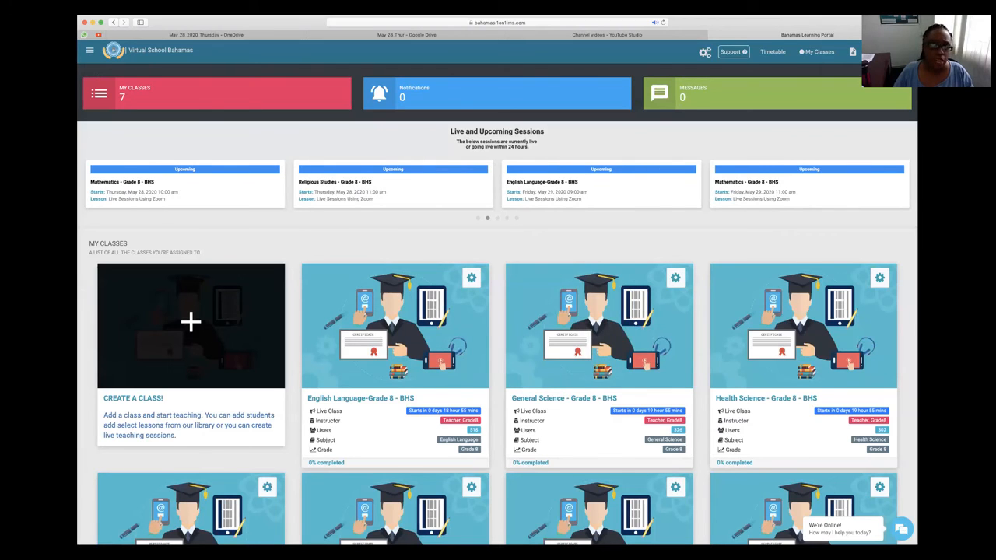
In the Virtual School Bahamas portal, open Test Class and look over its lesson stream.
scroll(599, 327, "down", 3)
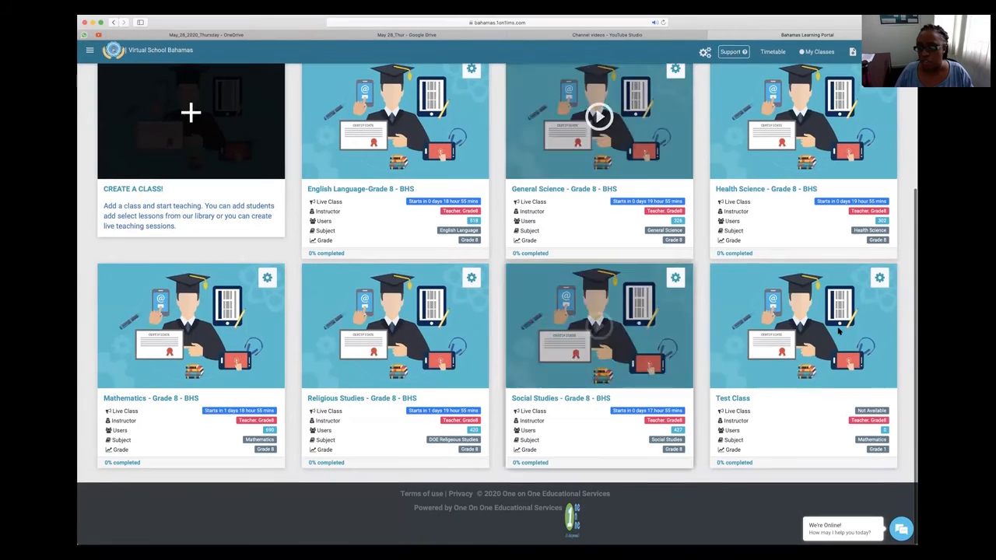
left_click(809, 330)
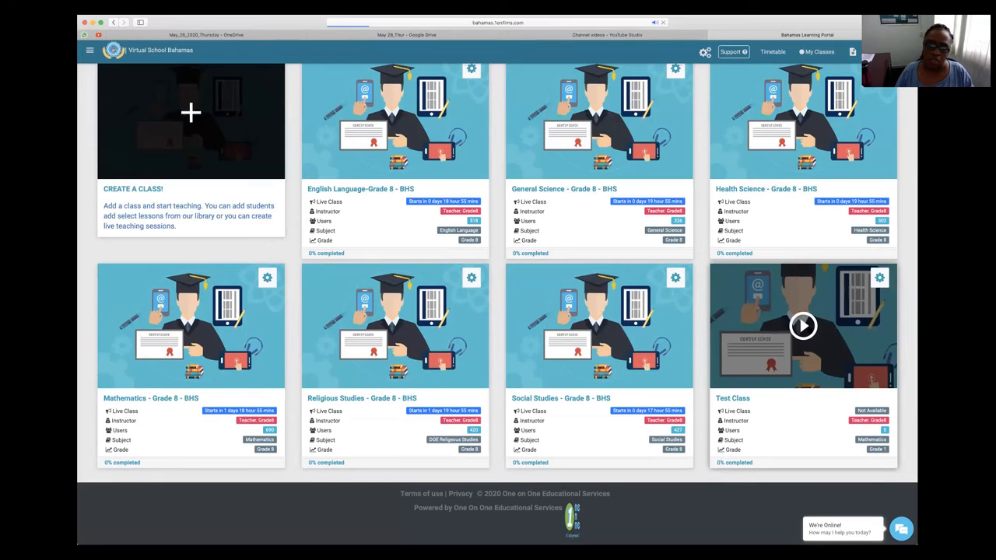
scroll(413, 378, "down", 3)
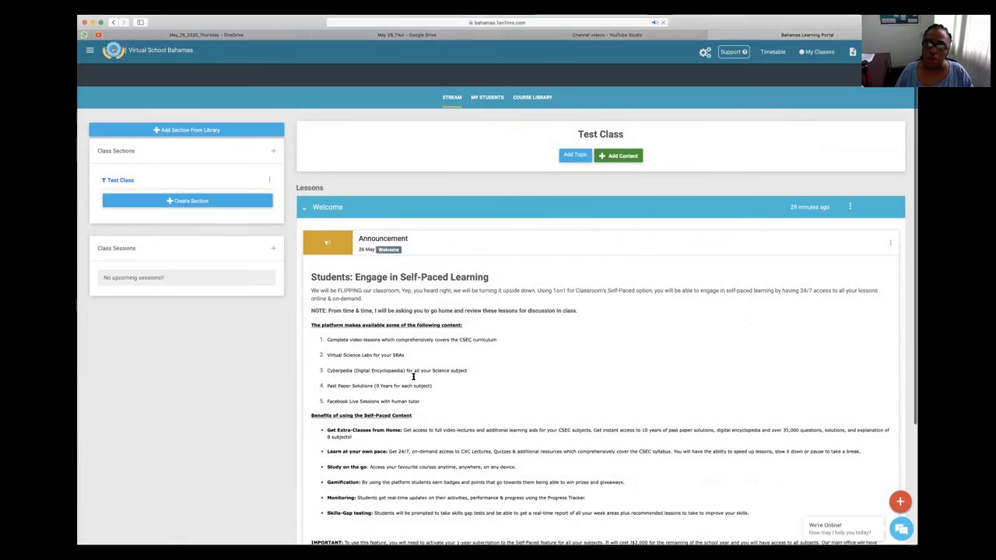
scroll(414, 379, "up", 1)
scroll(413, 379, "up", 2)
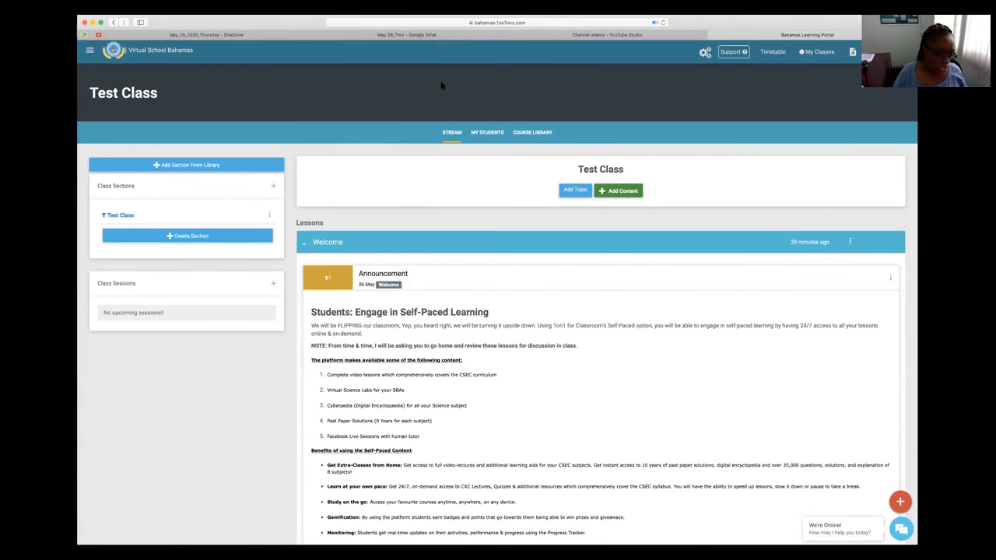
Add uploaded content to Test Class, assigning it to the Welcome lesson and opening the new unit's properties.
left_click(617, 193)
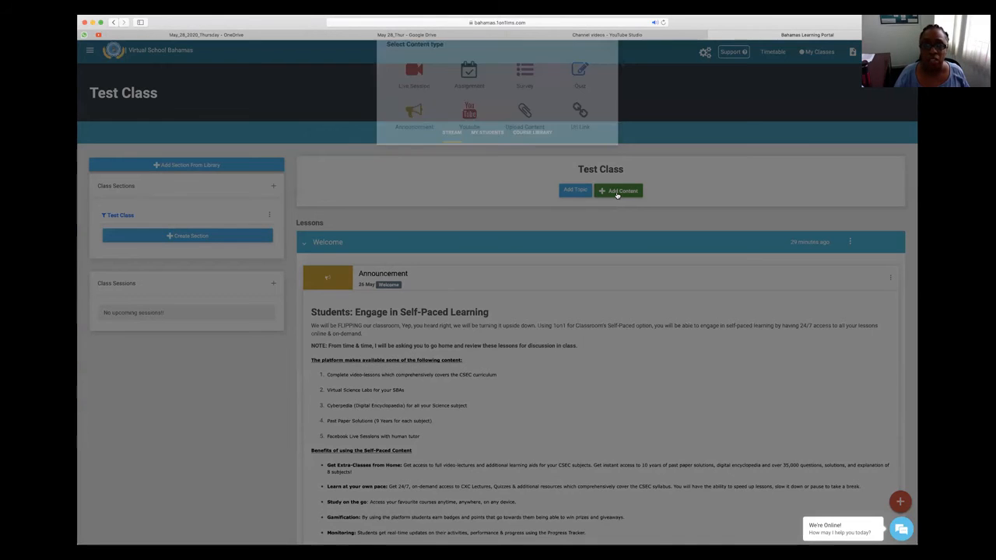
left_click(525, 135)
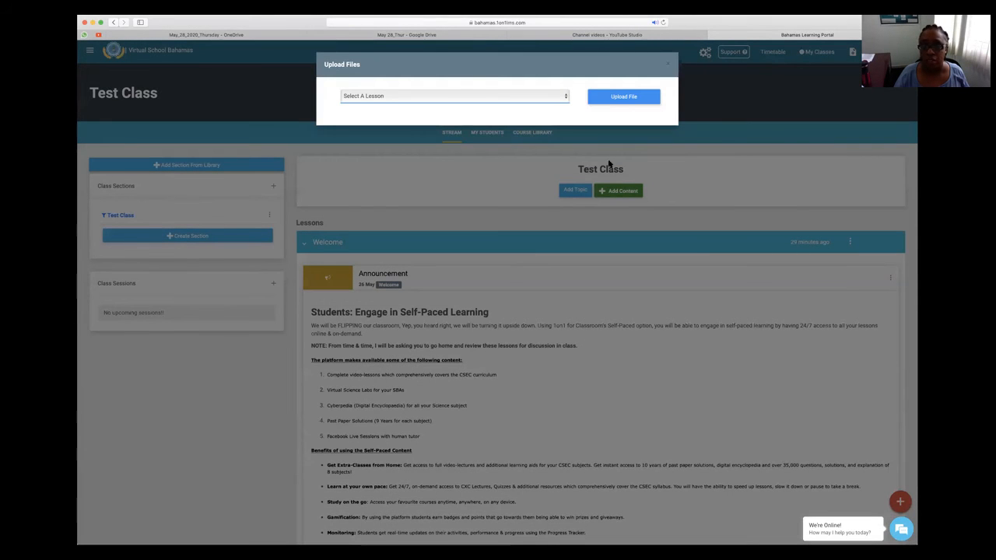
left_click(526, 99)
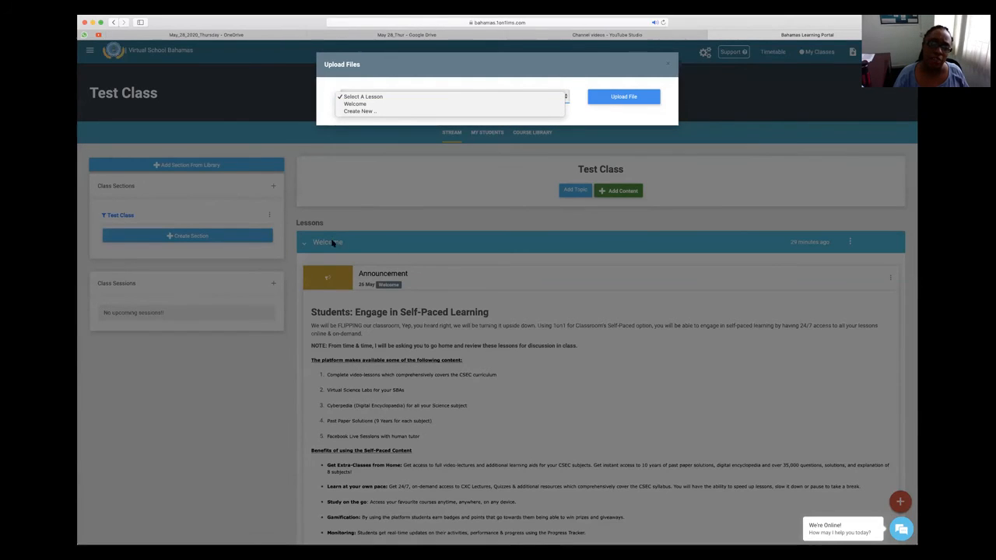
left_click(404, 103)
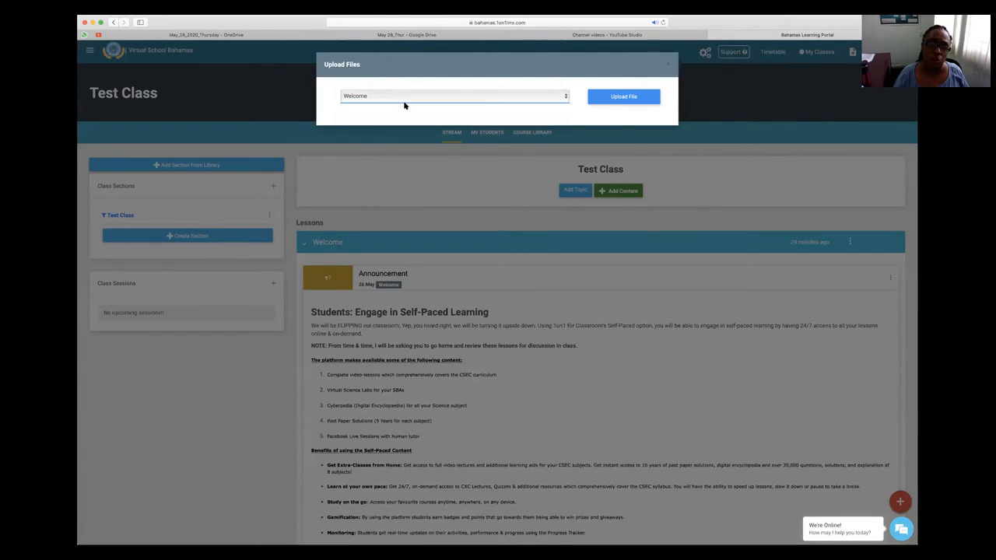
left_click(606, 97)
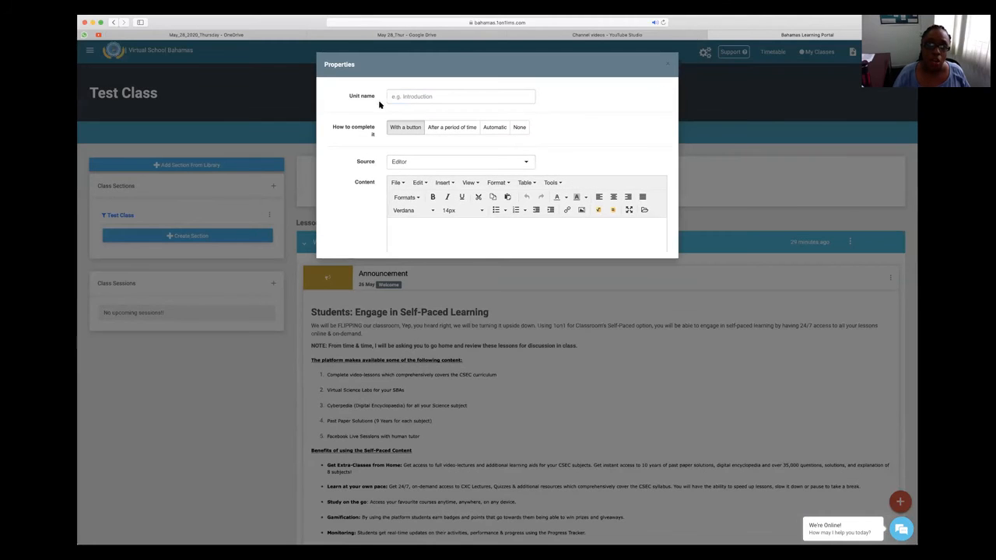
Name the new unit H5P Game and set its source to H5P Editor.
left_click(396, 96)
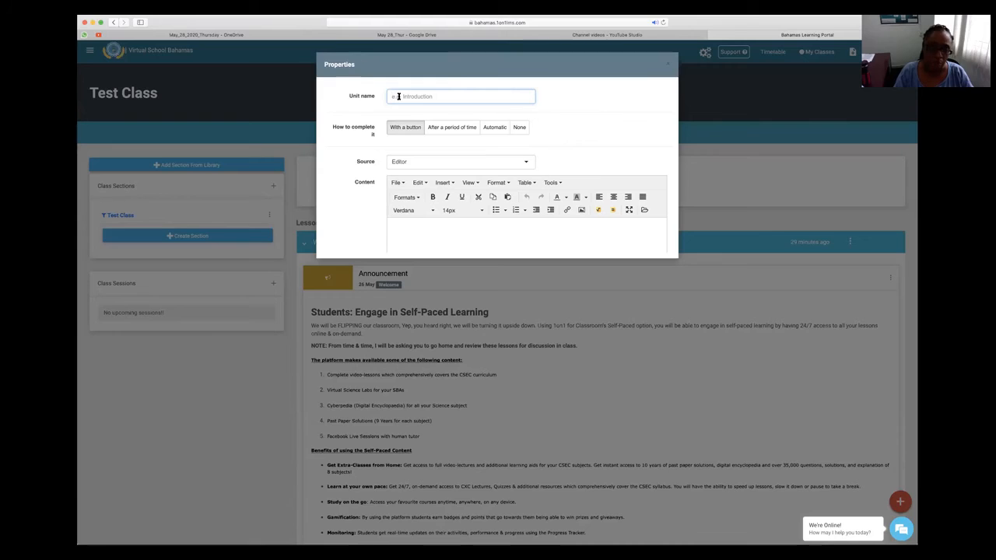
type("HSP")
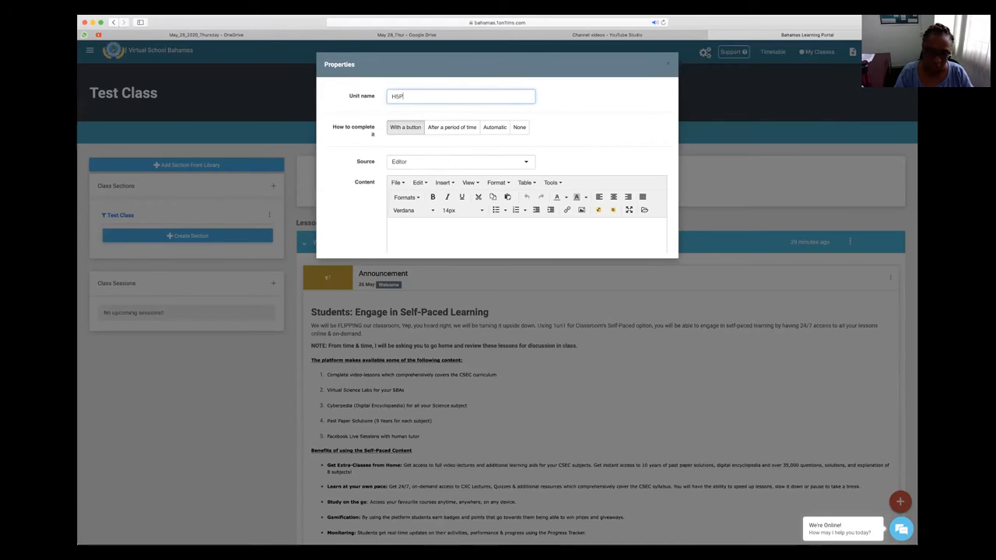
type(" Game")
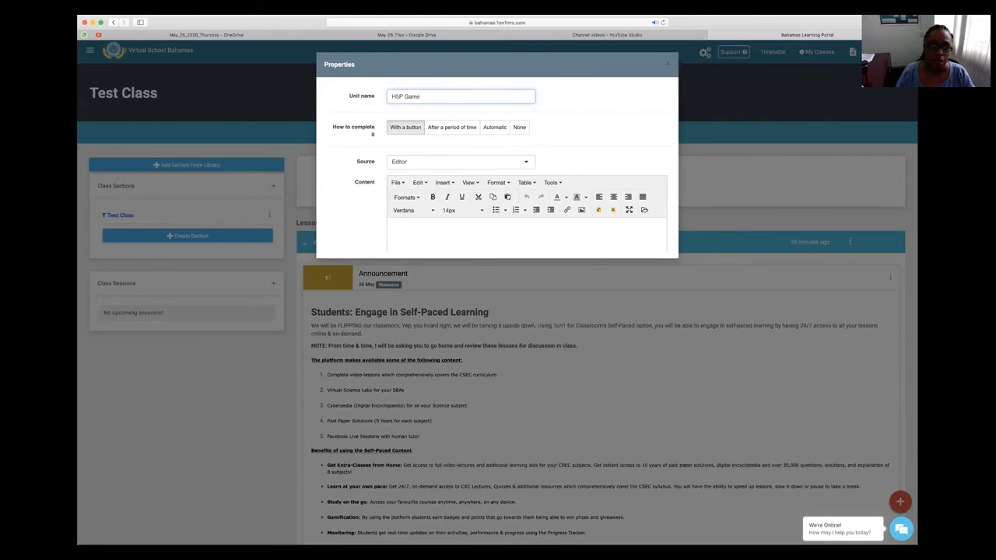
left_click(461, 168)
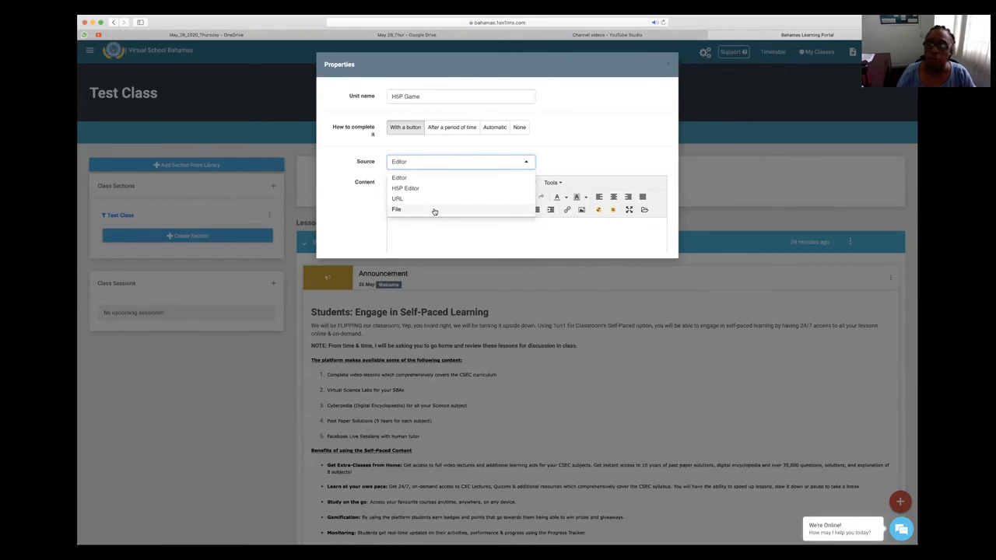
left_click(565, 121)
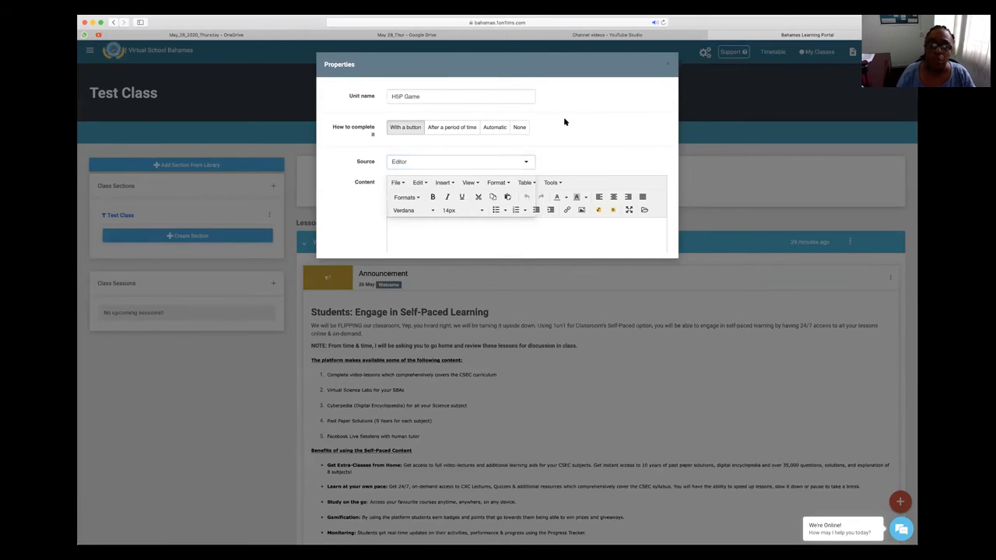
scroll(548, 175, "down", 5)
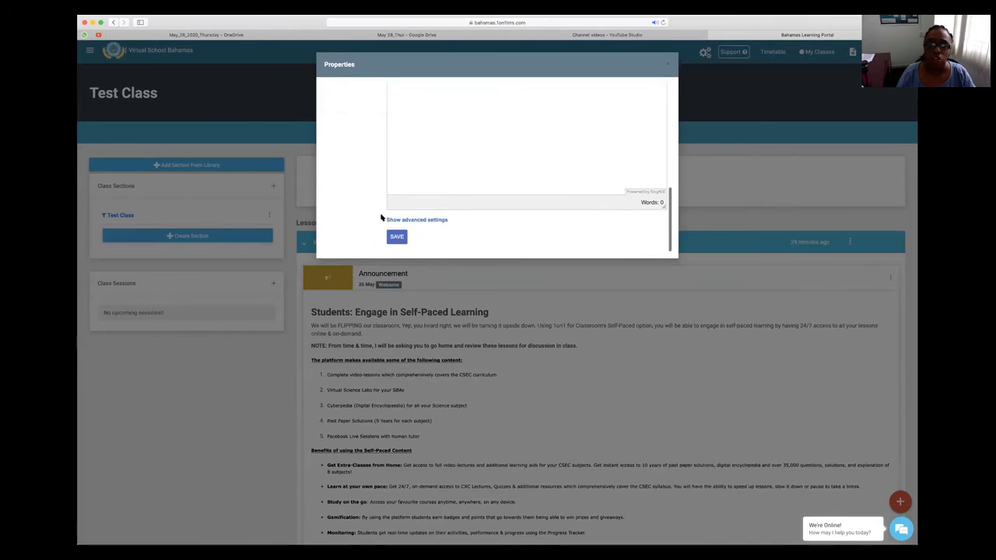
scroll(439, 245, "up", 3)
scroll(439, 246, "up", 3)
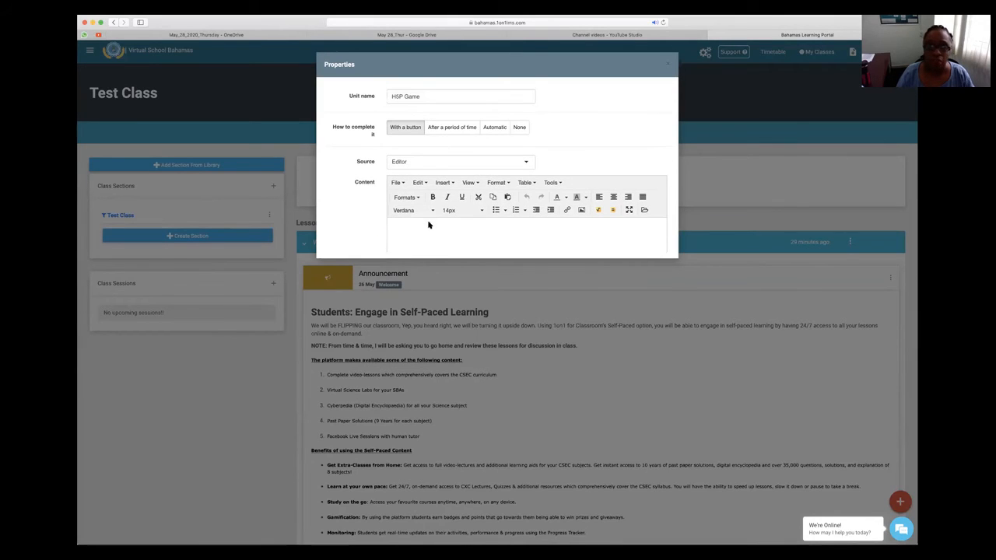
left_click(415, 165)
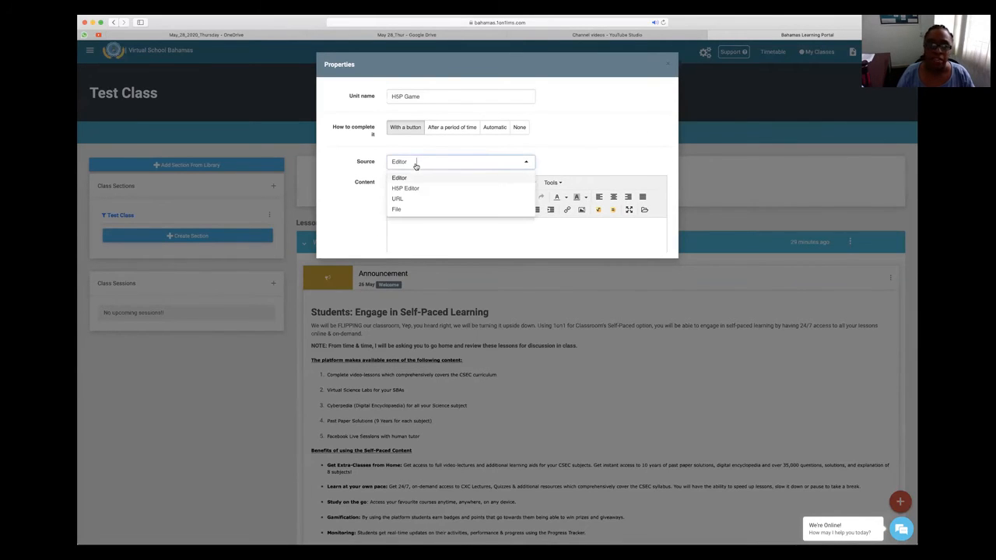
left_click(414, 190)
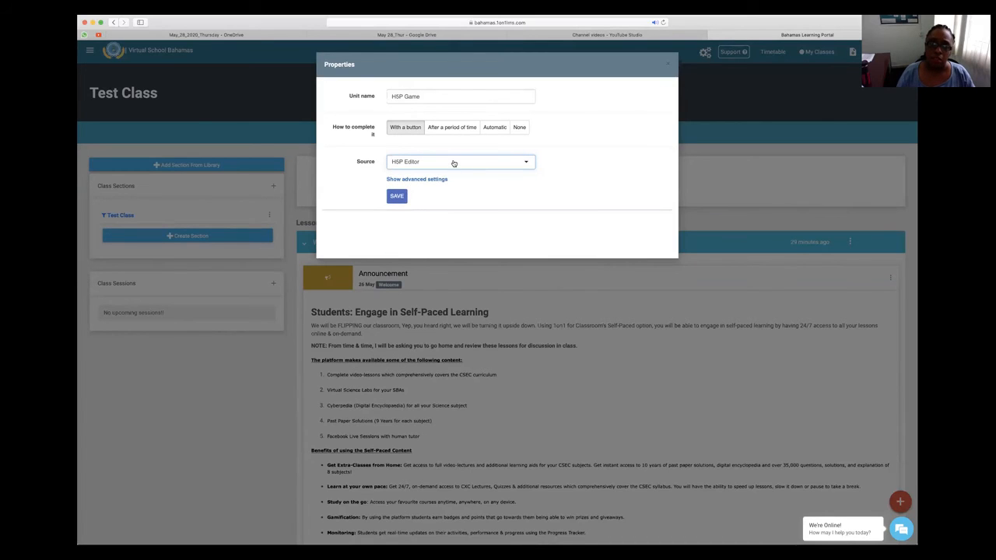
Show the unit's advanced settings and choose Find the Hotspot (1.1.0) as its H5P content type.
left_click(410, 180)
left_click(397, 217)
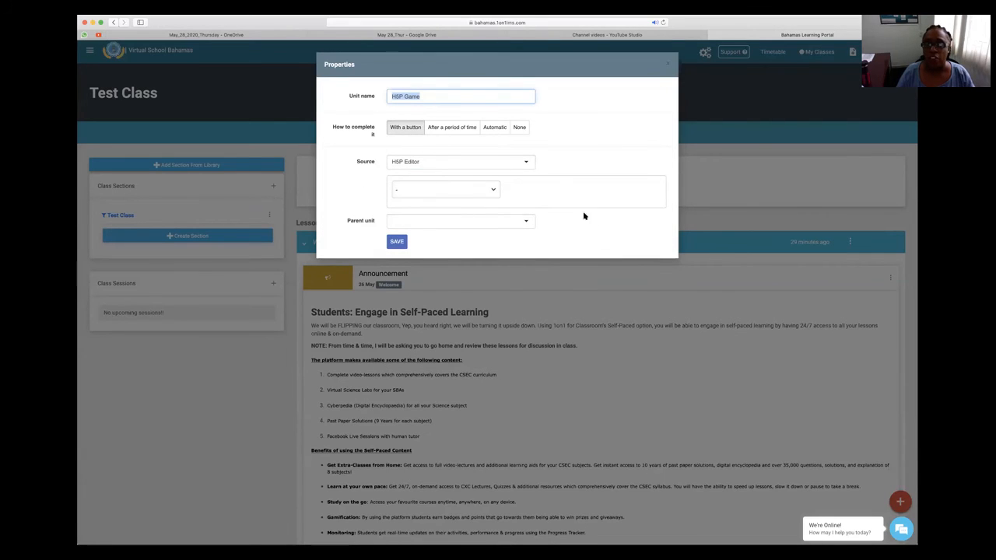
left_click(485, 190)
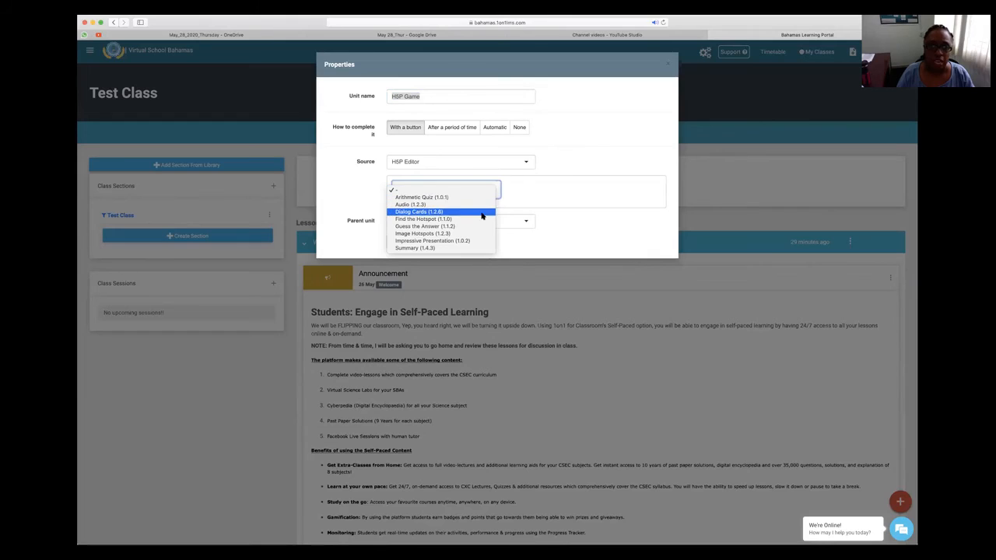
left_click(415, 220)
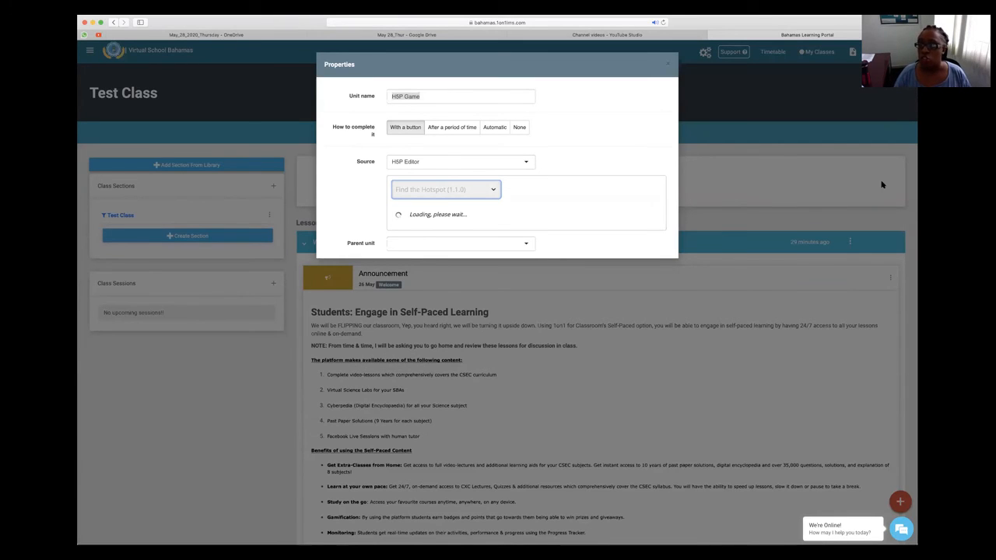
Close the unit's properties and return from Test Class to the portal dashboard.
left_click(670, 65)
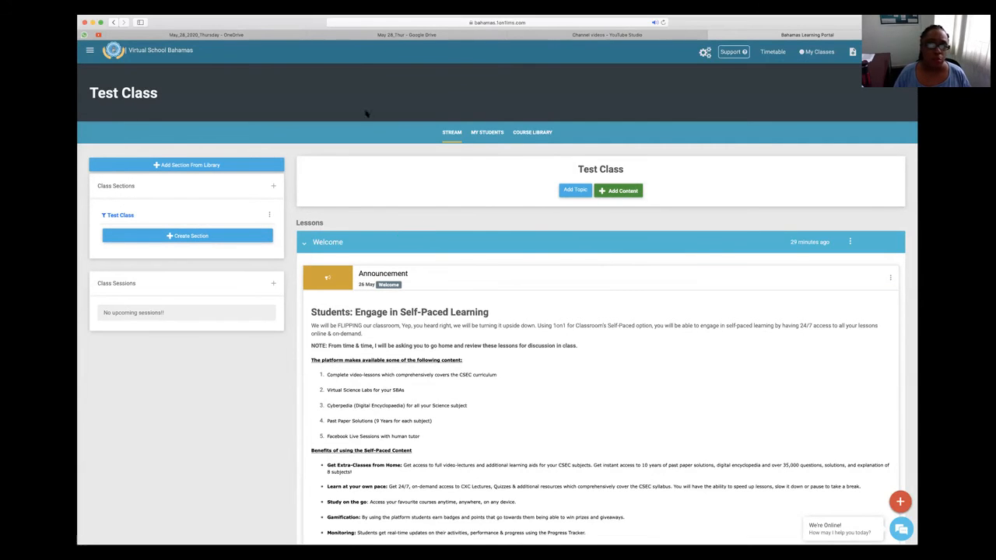
left_click(90, 50)
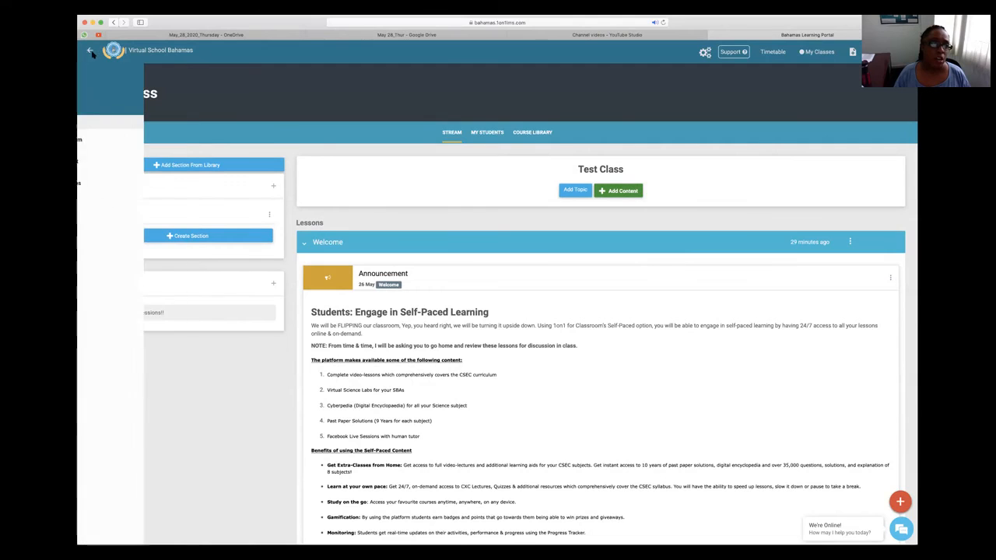
left_click(111, 140)
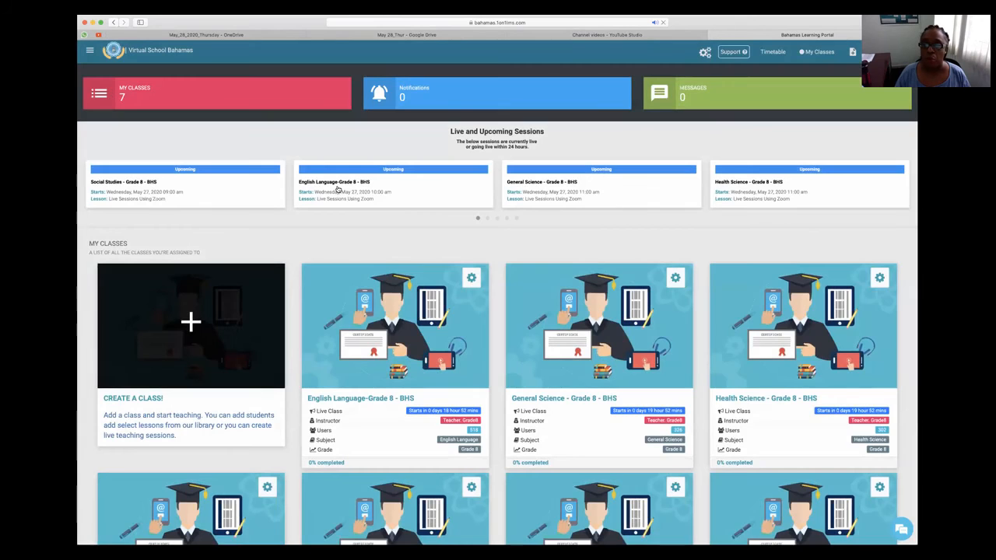
Start creating a new class with the grade set to Grade 1 and the class name Preschool Demo.
scroll(234, 187, "down", 5)
scroll(191, 179, "up", 3)
left_click(190, 179)
left_click(480, 187)
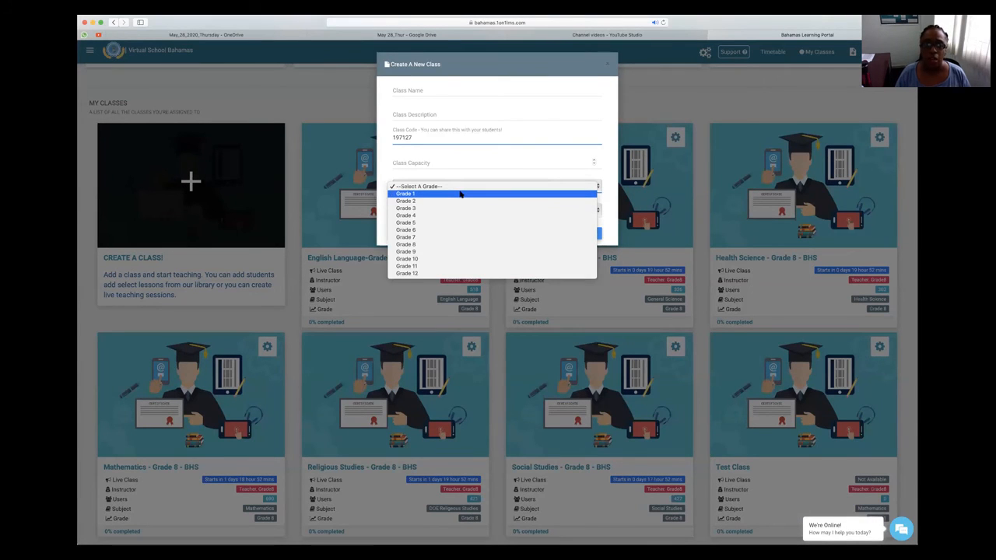
left_click(459, 194)
left_click(442, 91)
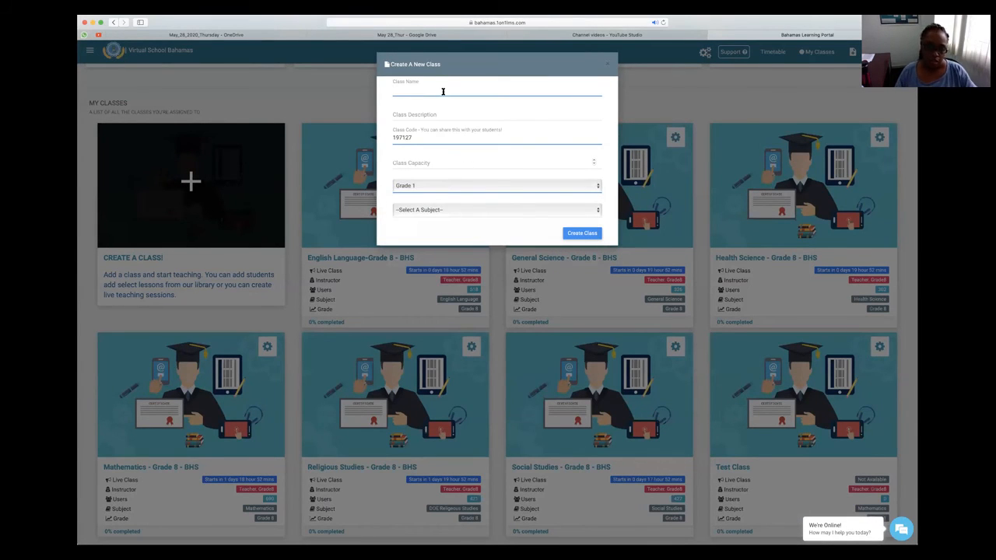
type("Preschool Demo")
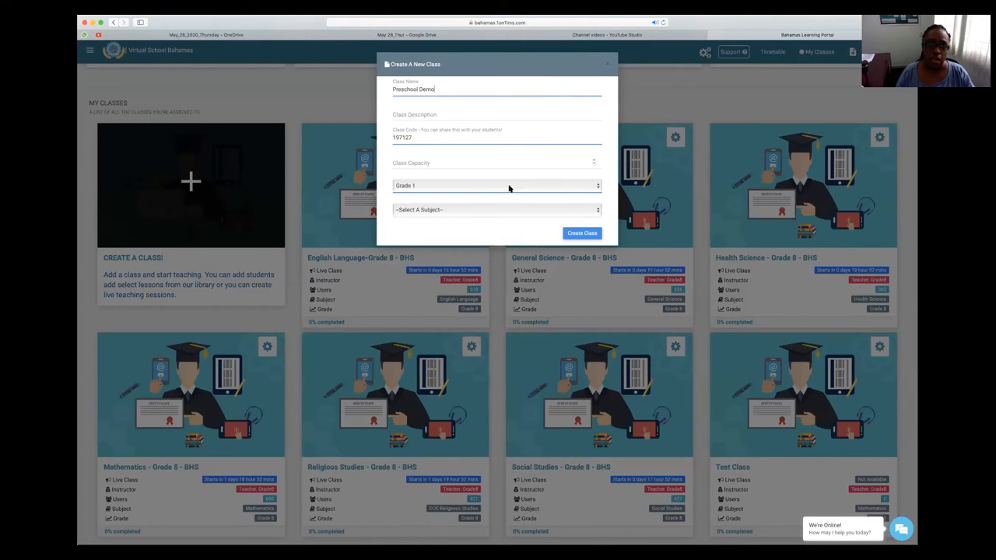
Set the class subject to Mathematics: Grades PK to 2 and create the class.
left_click(489, 209)
scroll(483, 250, "down", 10)
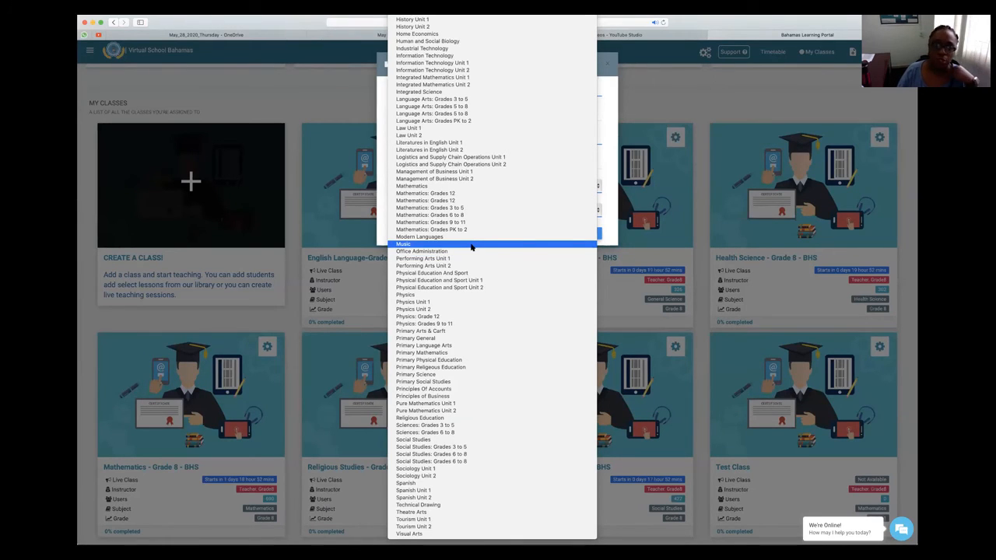
scroll(471, 247, "up", 15)
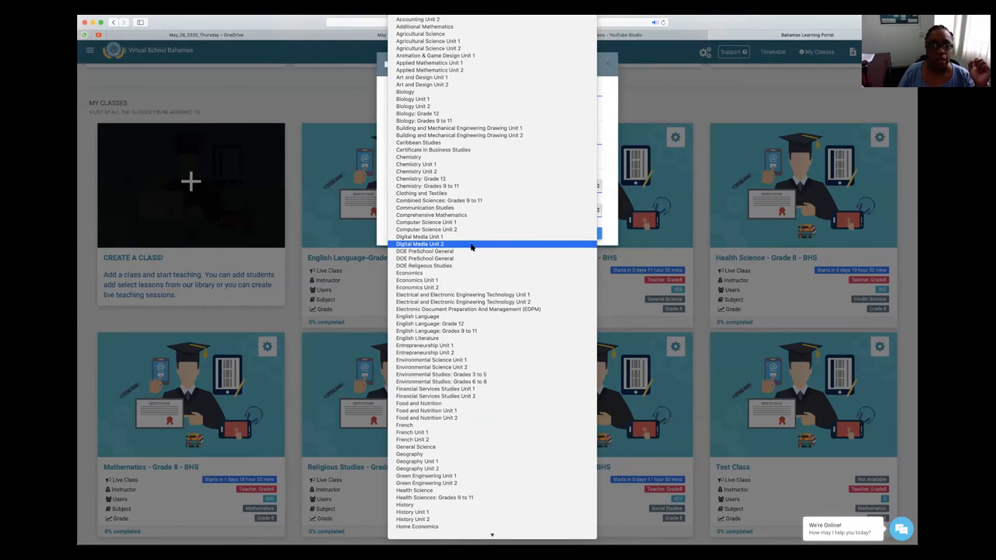
scroll(470, 247, "down", 10)
scroll(471, 246, "down", 4)
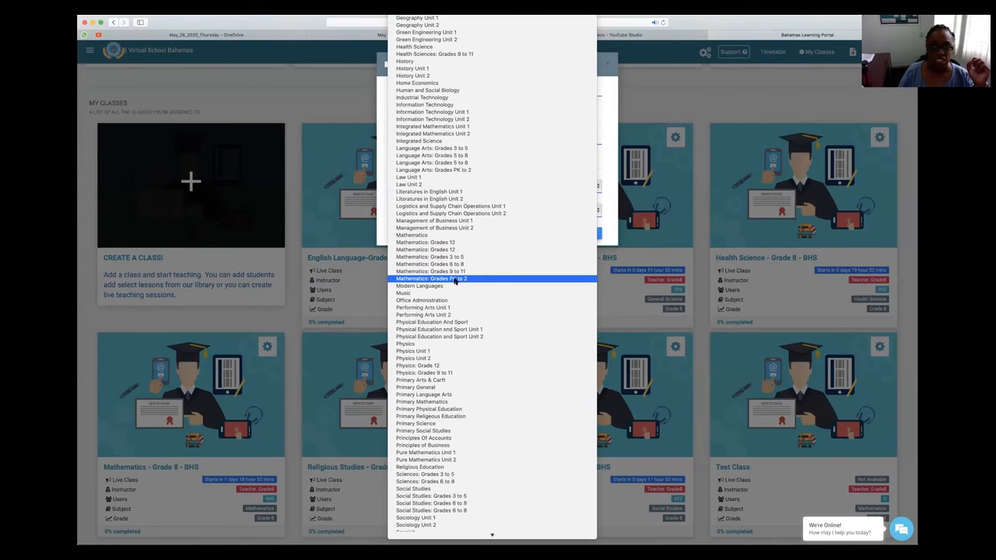
left_click(455, 280)
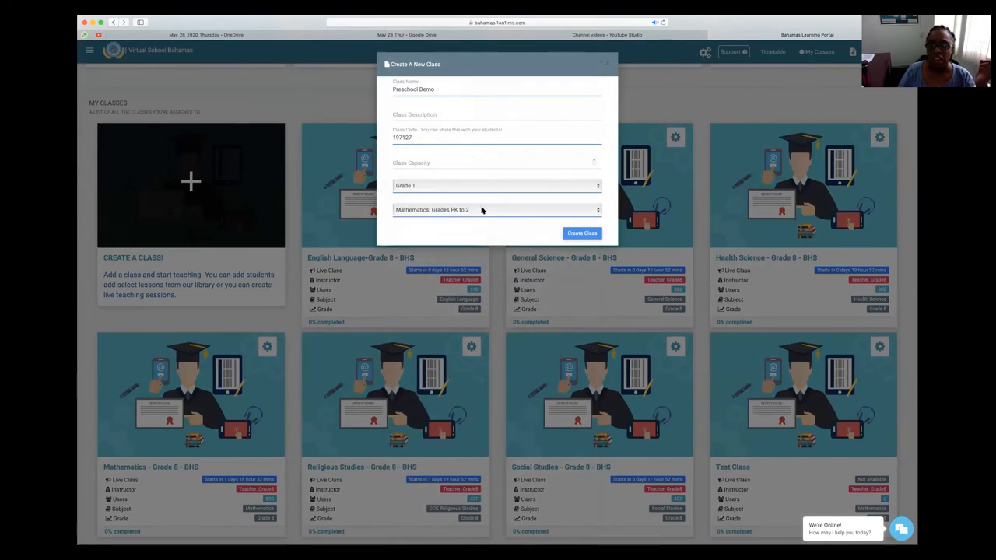
left_click(582, 235)
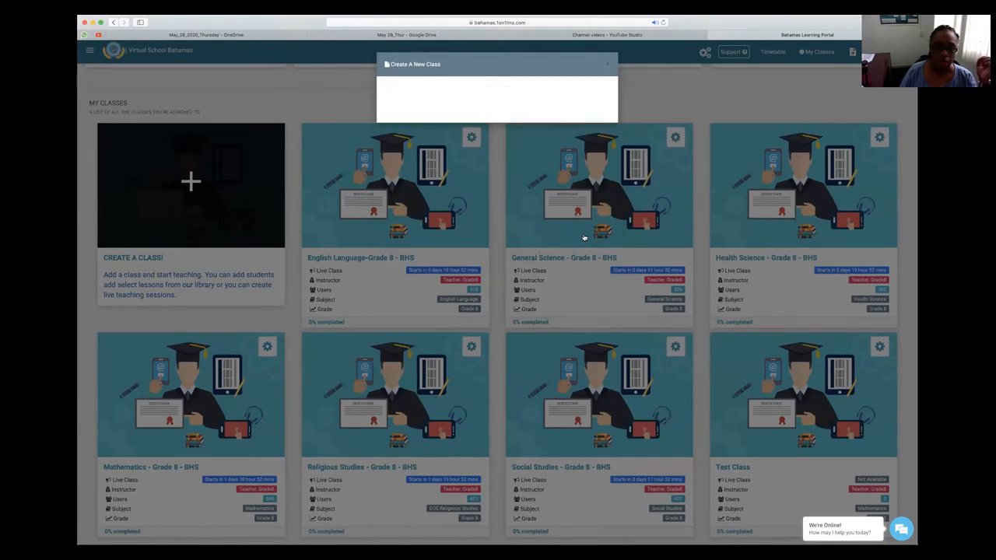